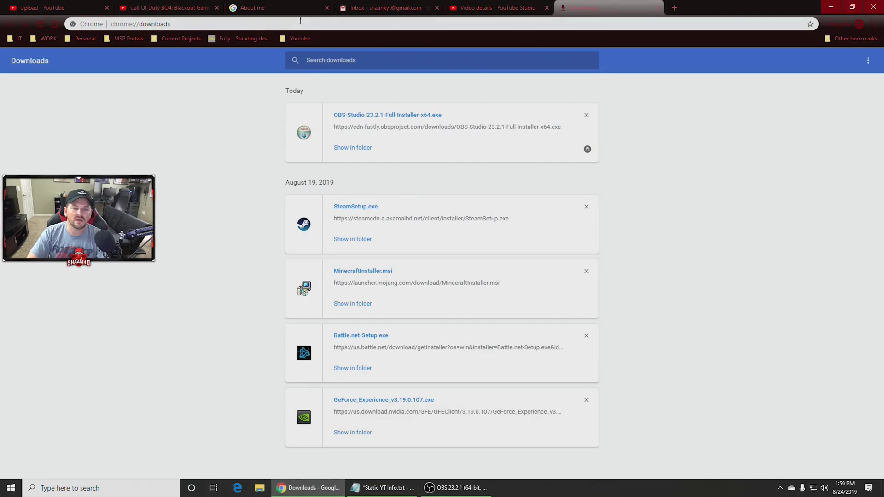
Go to google.com and search for 'davinci resolve' using the suggestion.
click(322, 22)
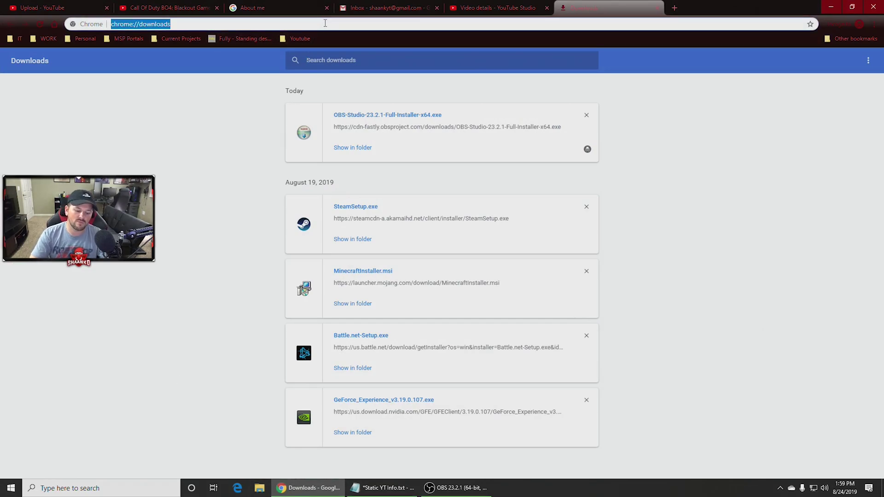
text(googl)
key(Return)
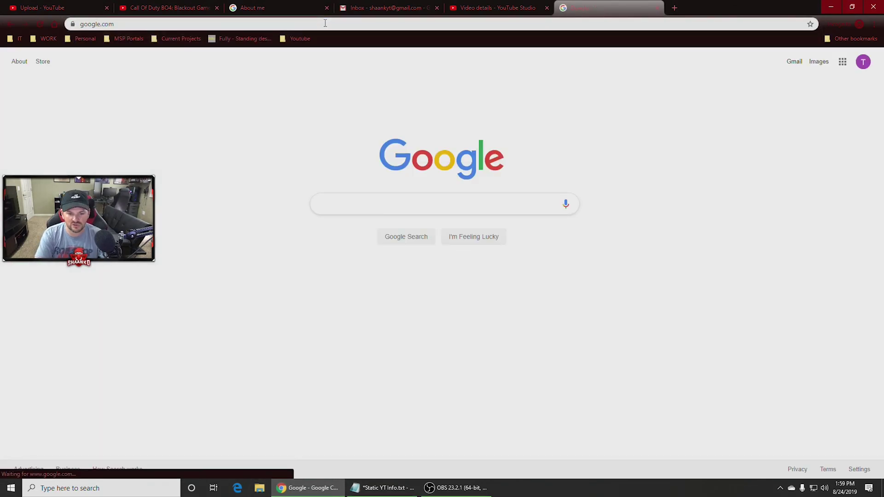
text(davincii)
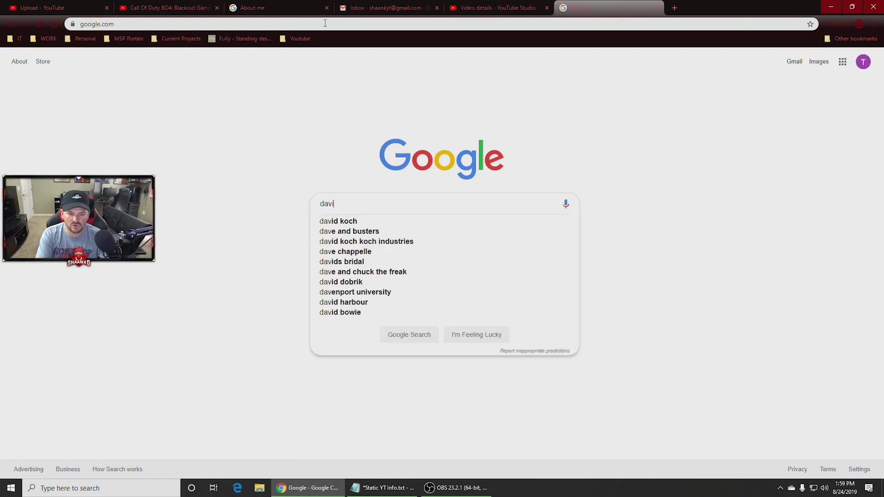
key(Down)
key(Down)
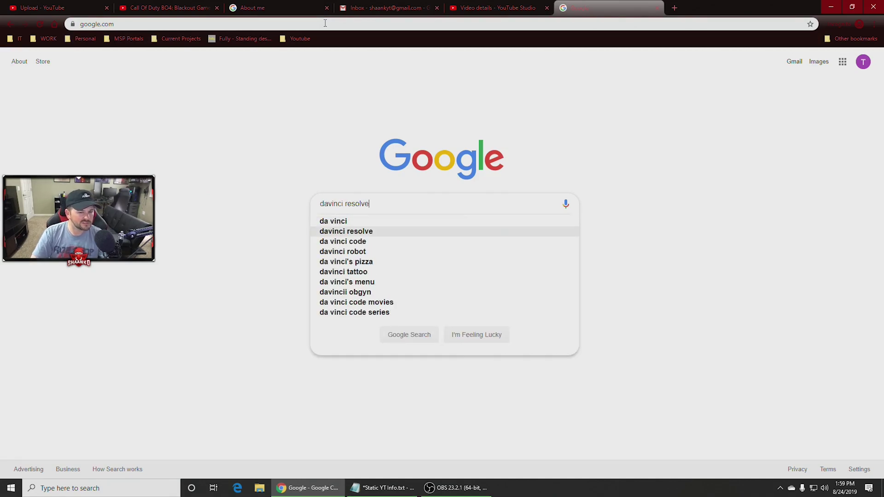
key(Return)
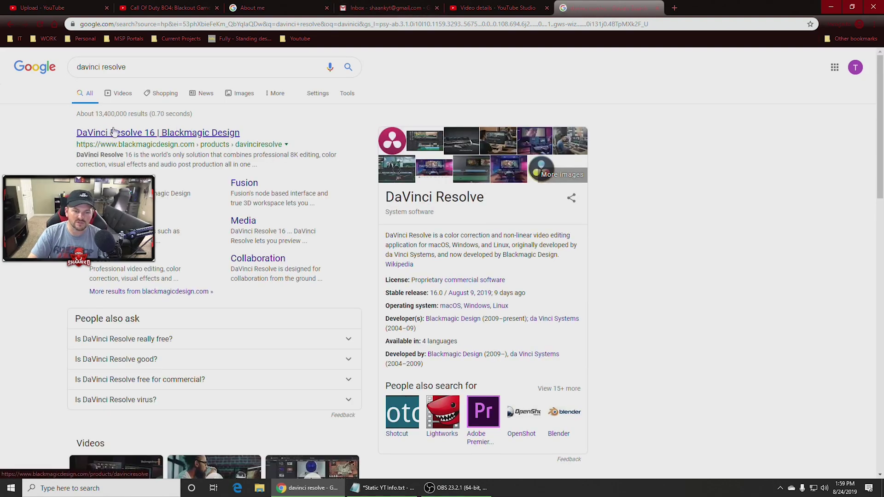
Open the official Blackmagic DaVinci Resolve 16 page from the first result and show its download options.
drag(76, 141, 199, 145)
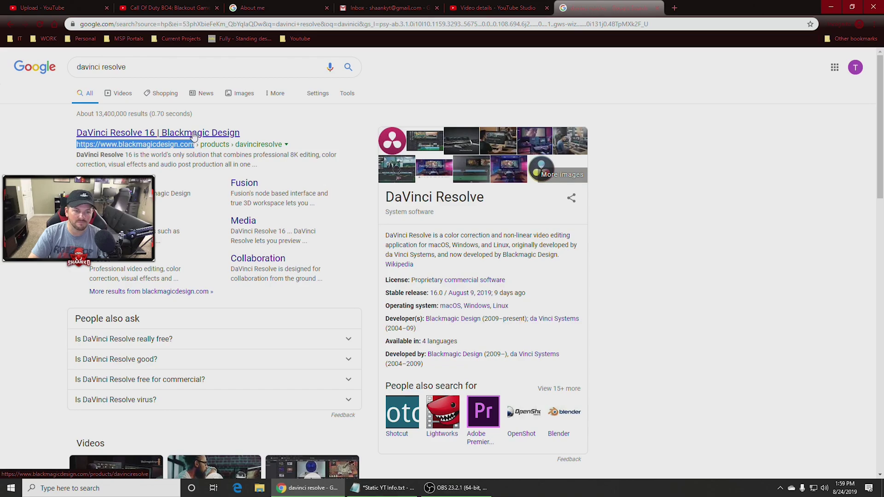
click(194, 135)
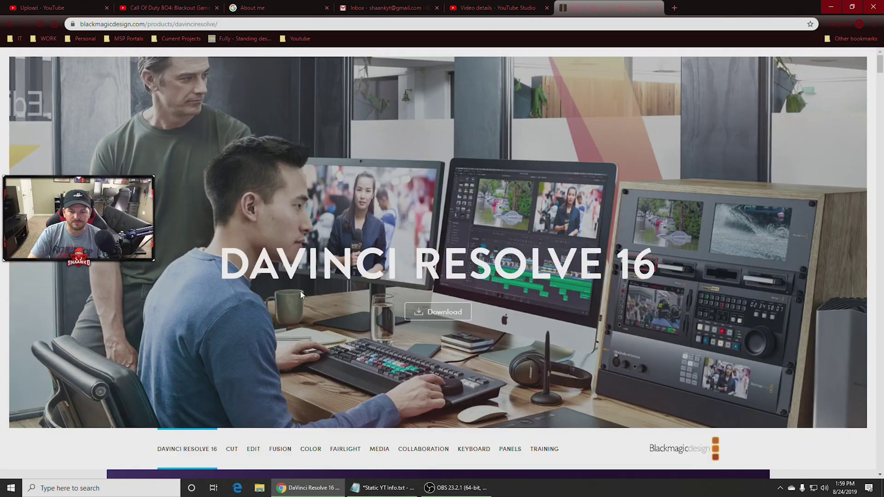
scroll(316, 297, down, 5)
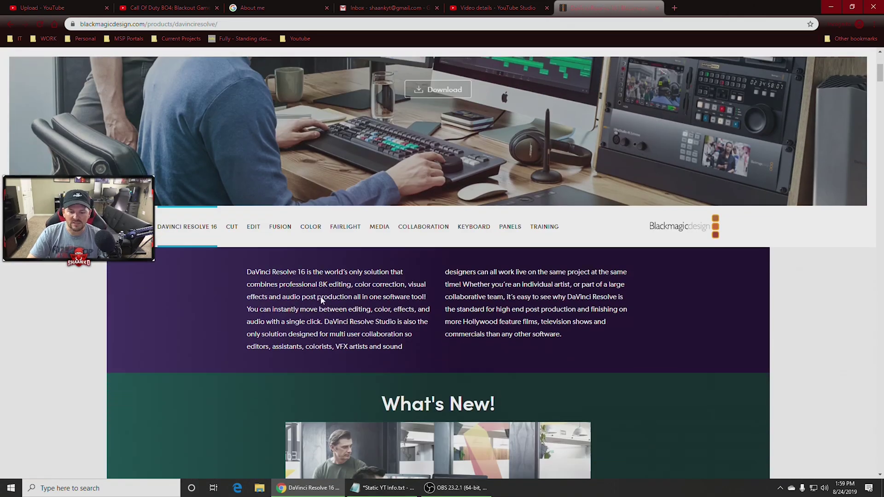
scroll(322, 296, up, 6)
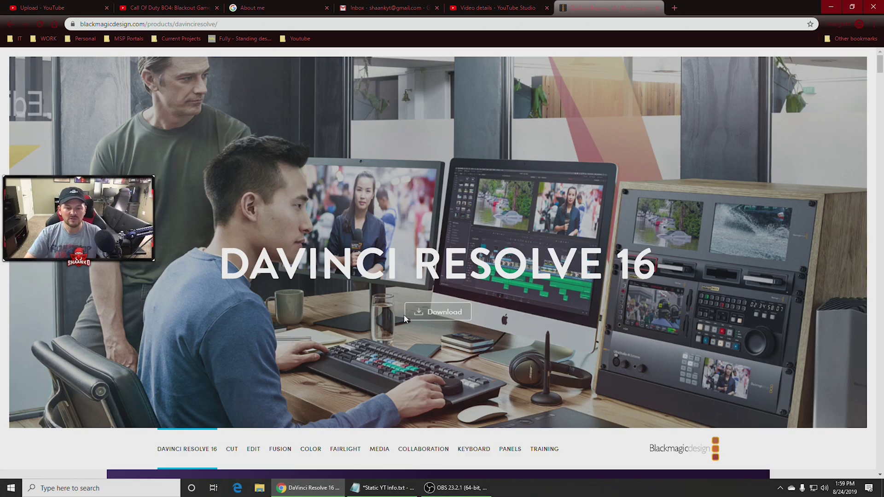
click(440, 312)
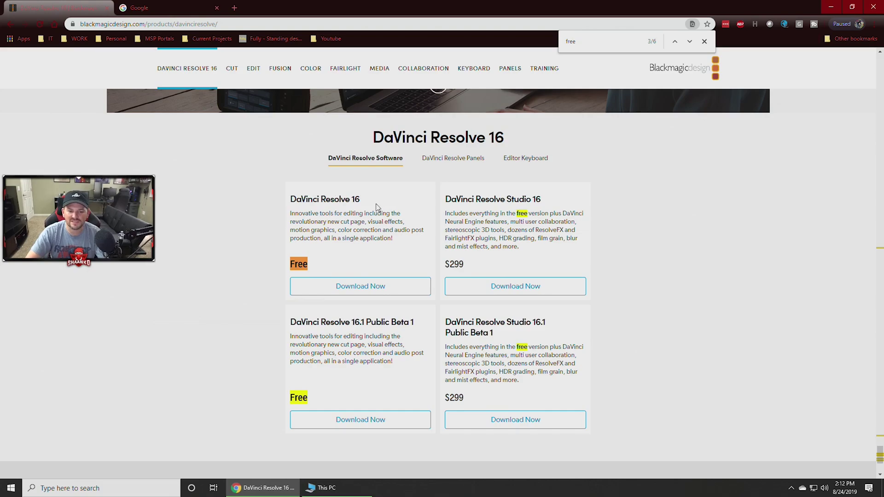
Start the free DaVinci Resolve 16 download and choose the Windows version.
drag(360, 199, 286, 198)
click(506, 211)
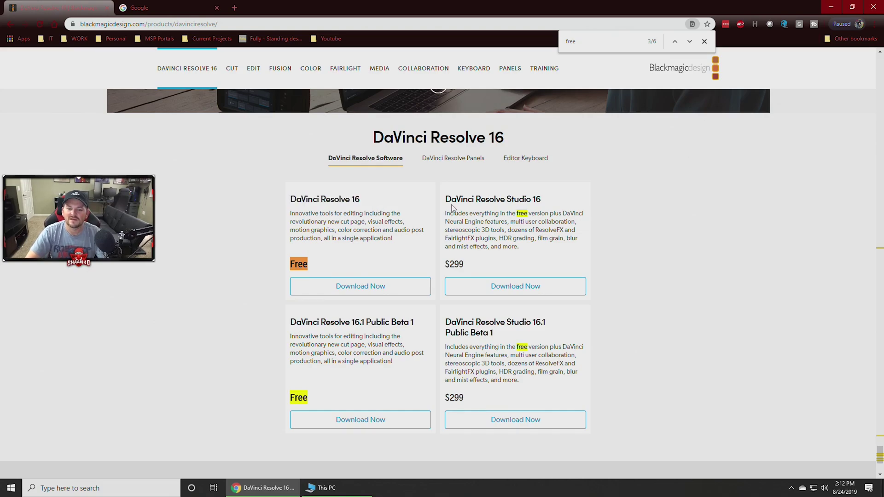
drag(446, 200, 563, 201)
scroll(566, 267, up, 10)
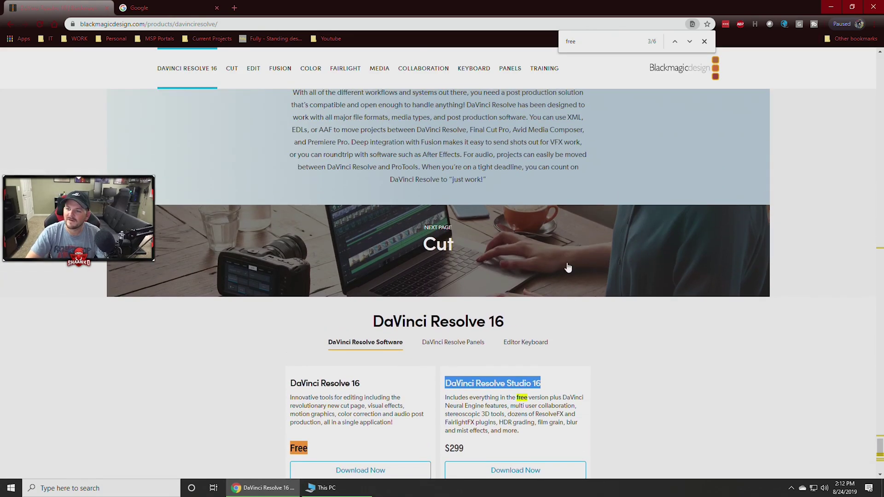
scroll(565, 267, down, 10)
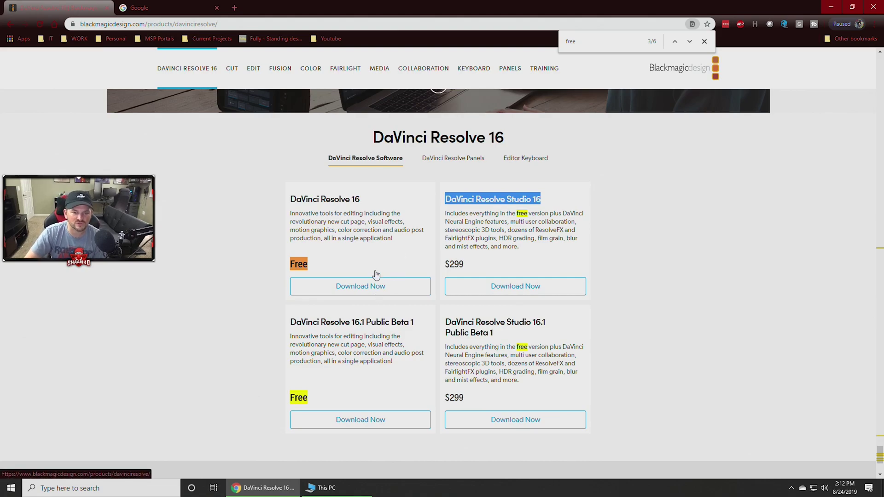
drag(391, 200, 289, 197)
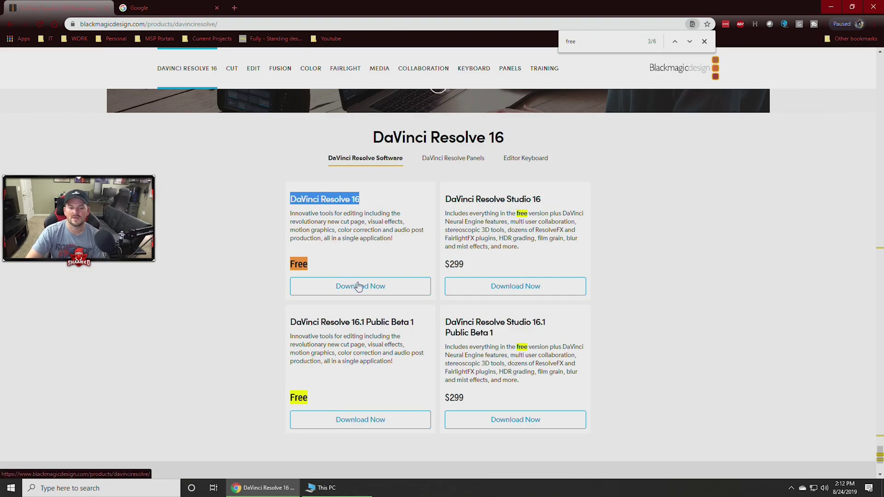
click(354, 285)
click(419, 343)
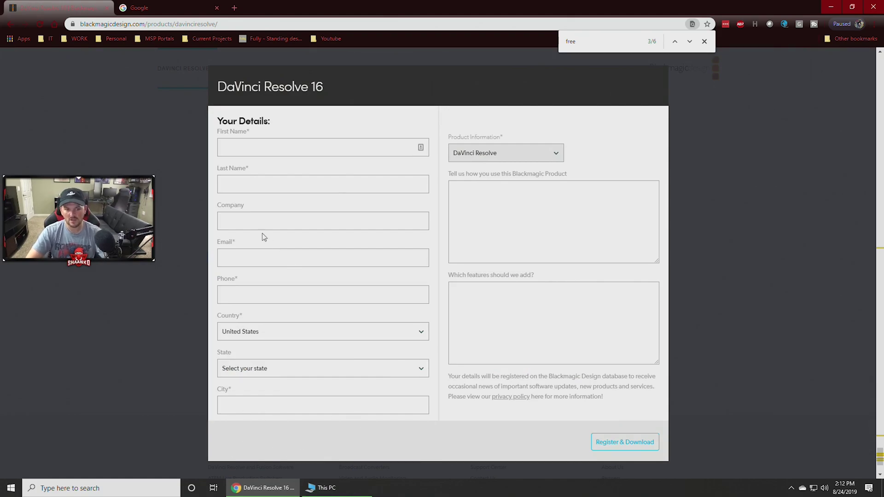
Fill in the registration form's last name and e-mail address fields.
click(263, 146)
key(Tab)
text(Nunyabusiness)
key(Tab)
key(Tab)
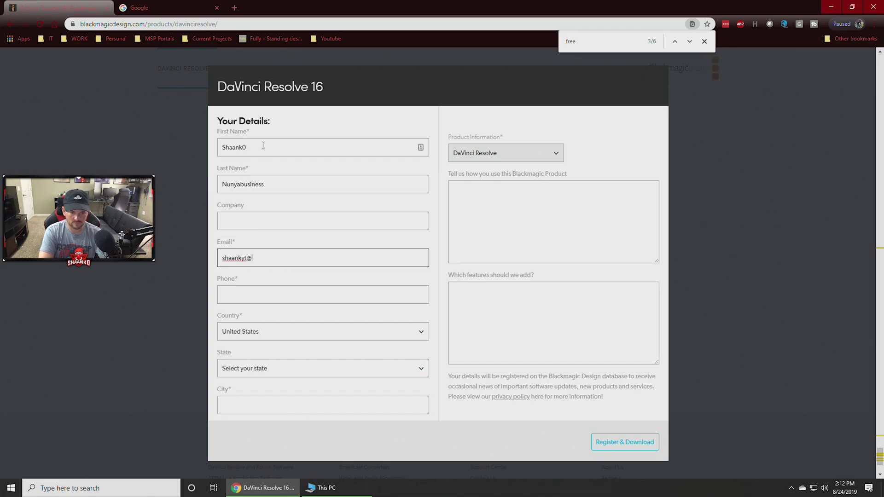
key(Tab)
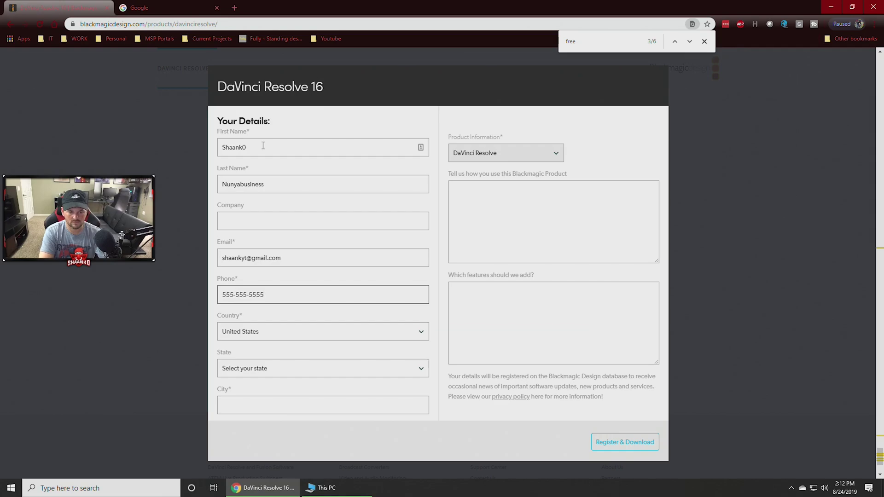
Enter the city and state, then submit with Register & Download.
key(Tab)
key(Tab)
key(Tab)
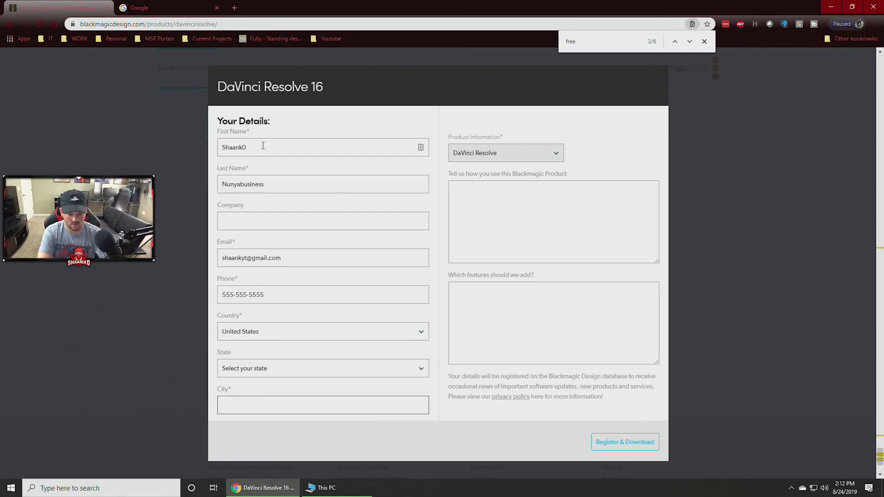
text(Lakewhat)
key(shift+Tab)
text(mi)
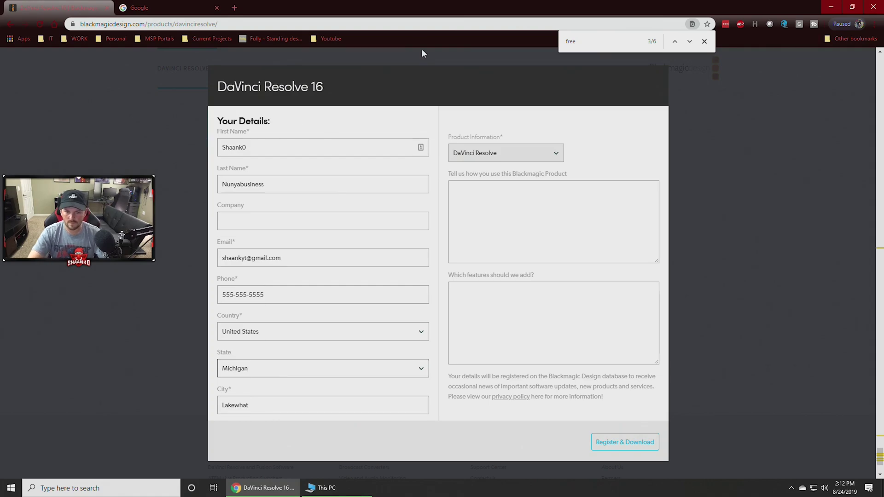
click(622, 442)
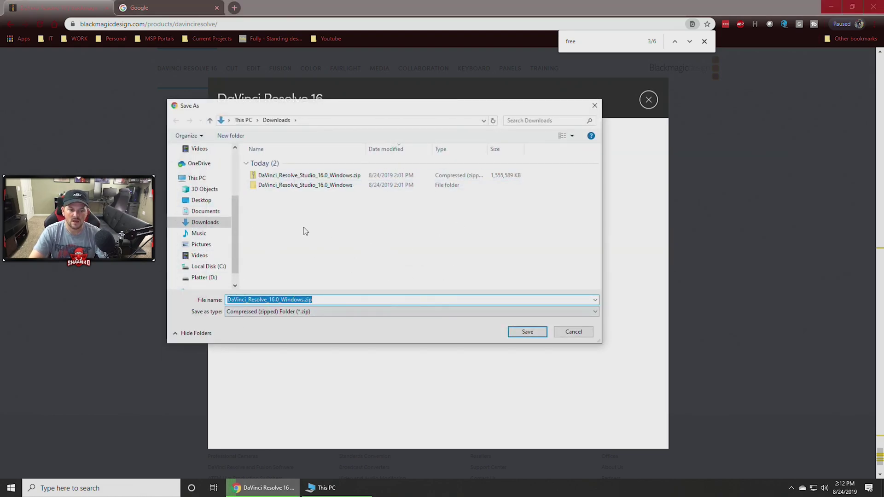
Delete the older DaVinci Resolve Studio zip and folder from Downloads.
click(304, 196)
click(315, 175)
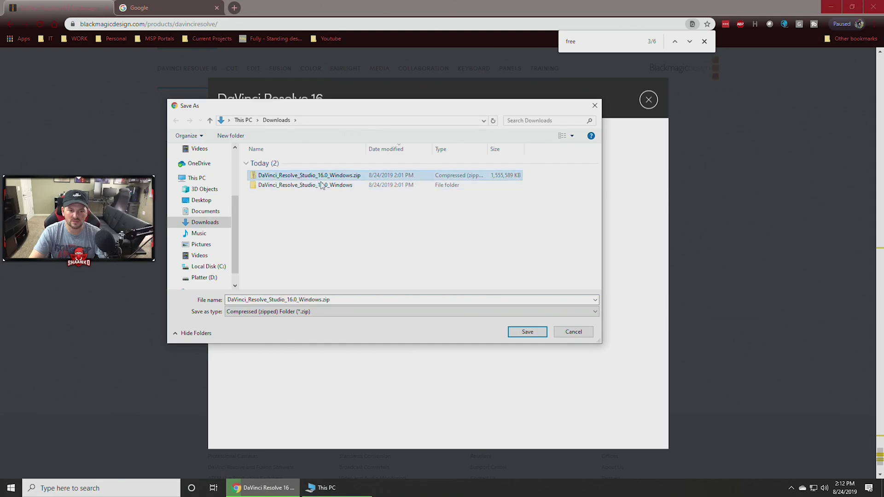
right_click(328, 176)
click(350, 335)
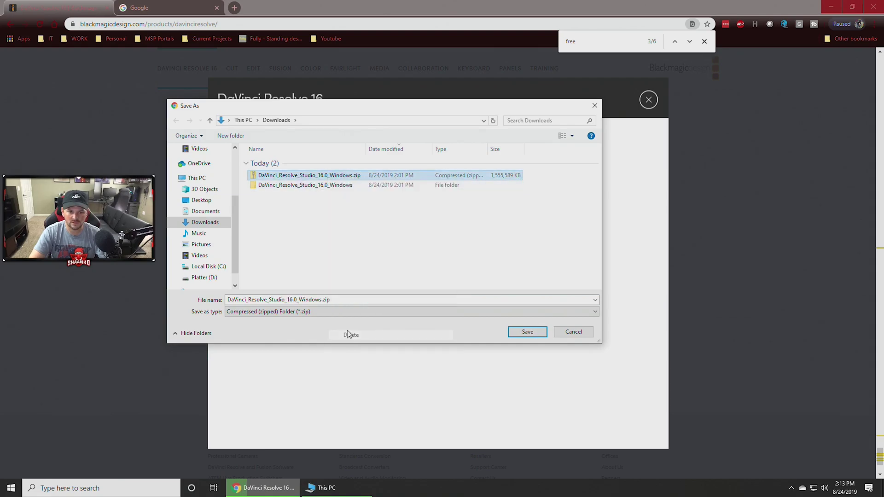
right_click(325, 176)
click(349, 329)
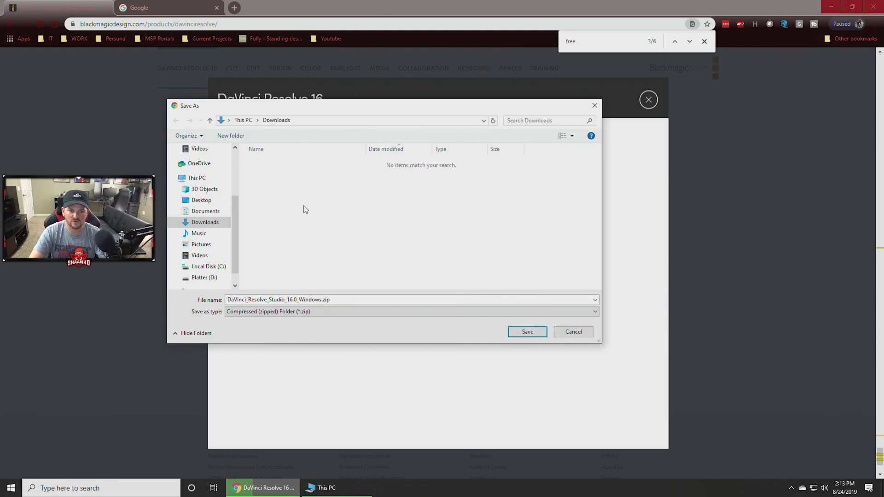
Try saving the zip, dismiss the location error, cancel, and restart the download.
double_click(352, 300)
click(297, 300)
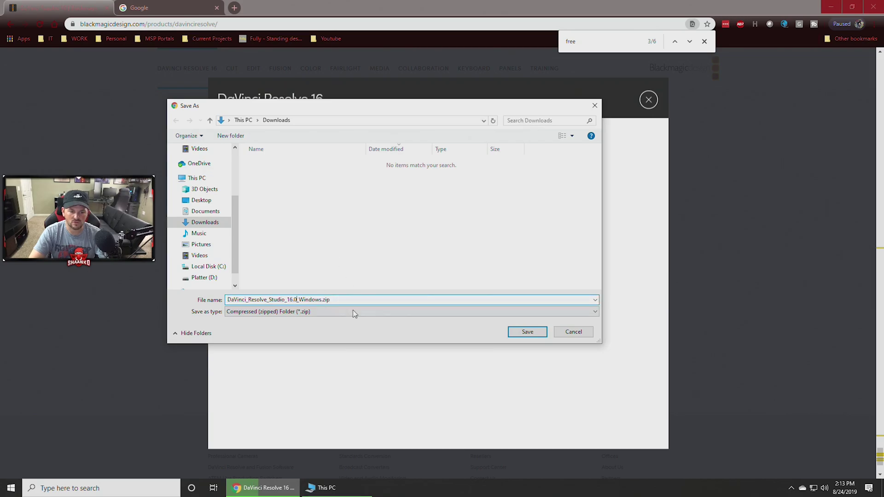
click(527, 332)
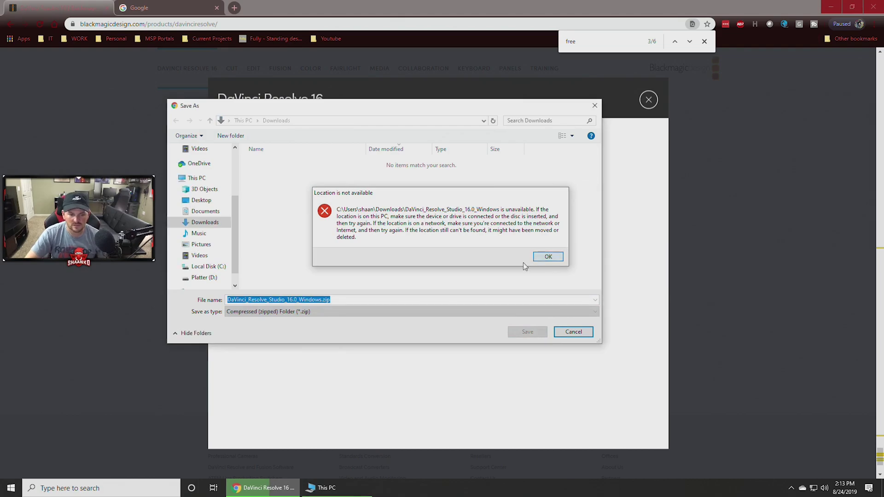
click(548, 257)
click(574, 331)
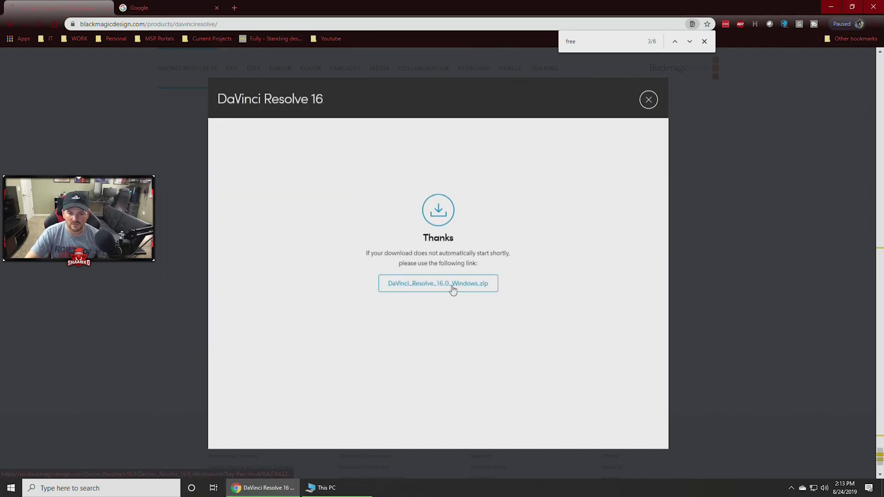
click(451, 286)
Save DaVinci_Resolve_16.0_Windows.zip to Downloads and show it in its folder once finished.
key(Return)
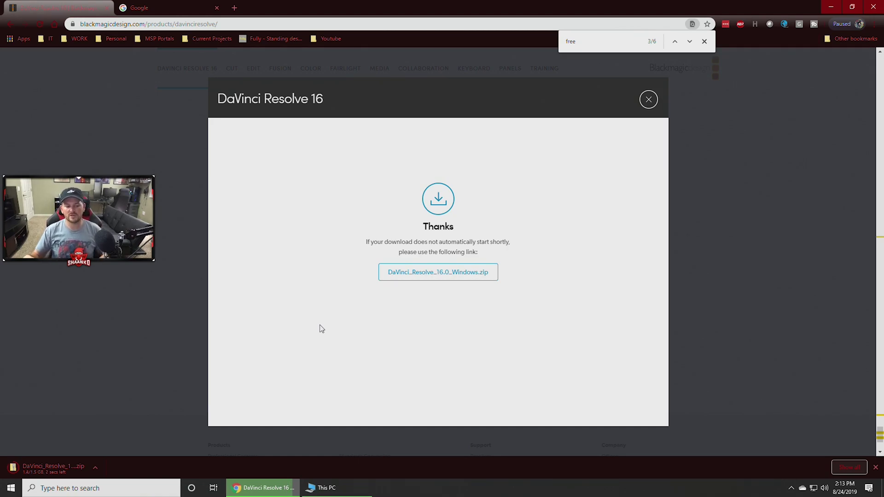
click(94, 469)
click(118, 437)
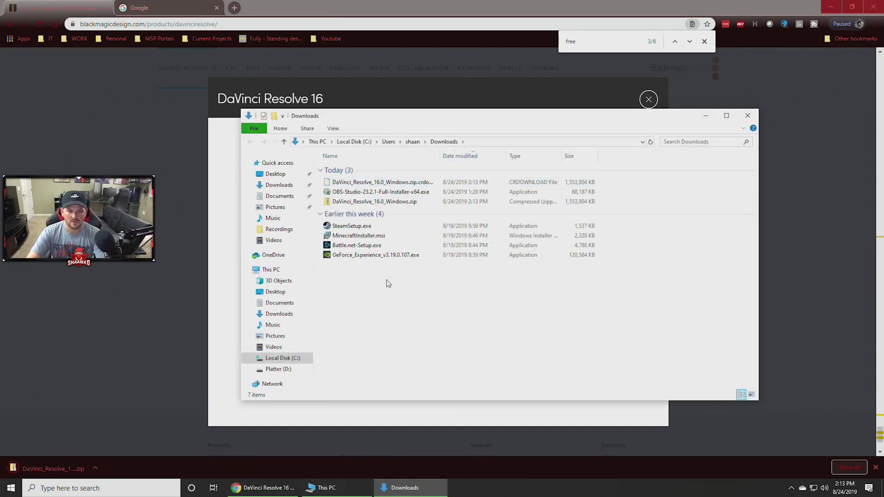
Refresh Downloads and extract DaVinci_Resolve_16.0_Windows.zip into its own folder.
right_click(416, 307)
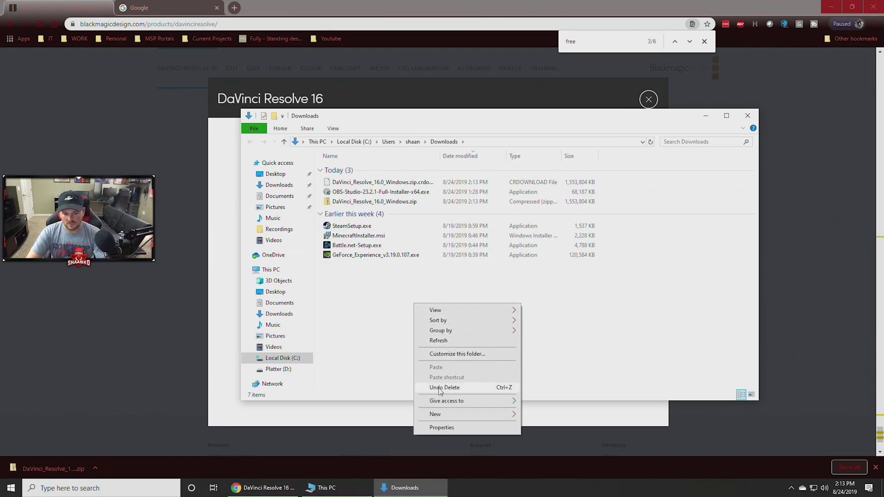
click(439, 341)
right_click(355, 183)
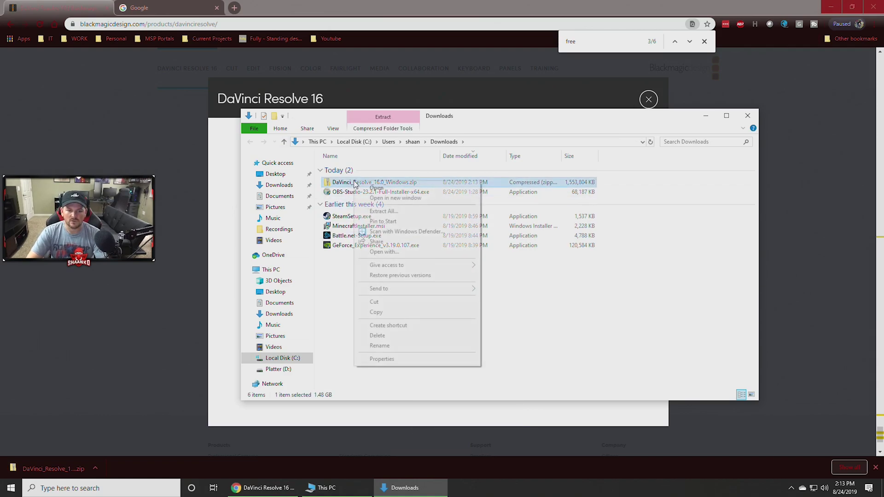
click(383, 210)
drag(327, 205, 470, 207)
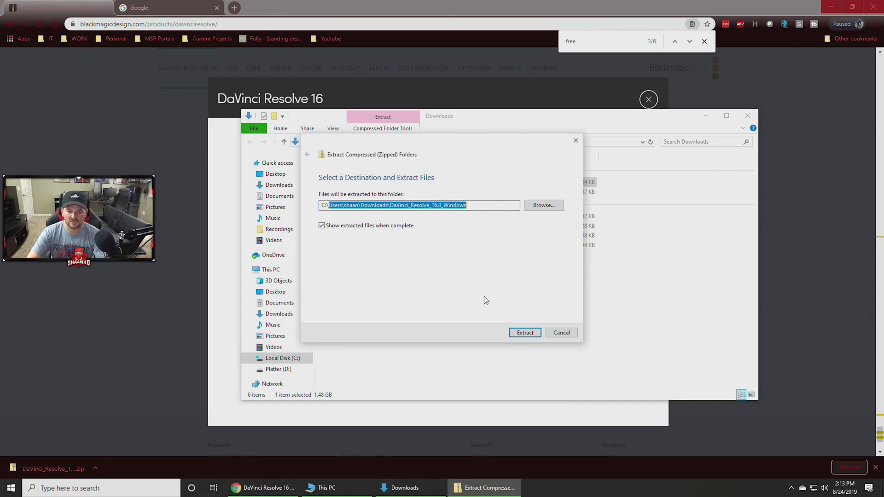
click(525, 332)
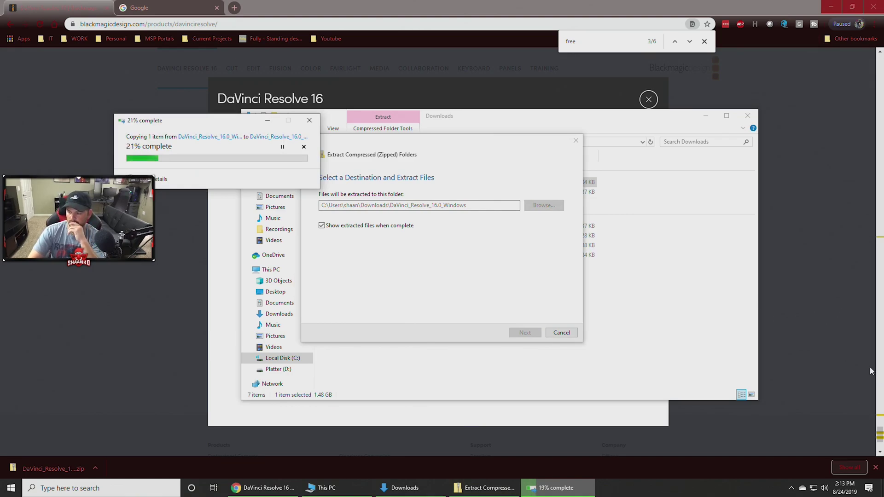
drag(302, 121, 523, 137)
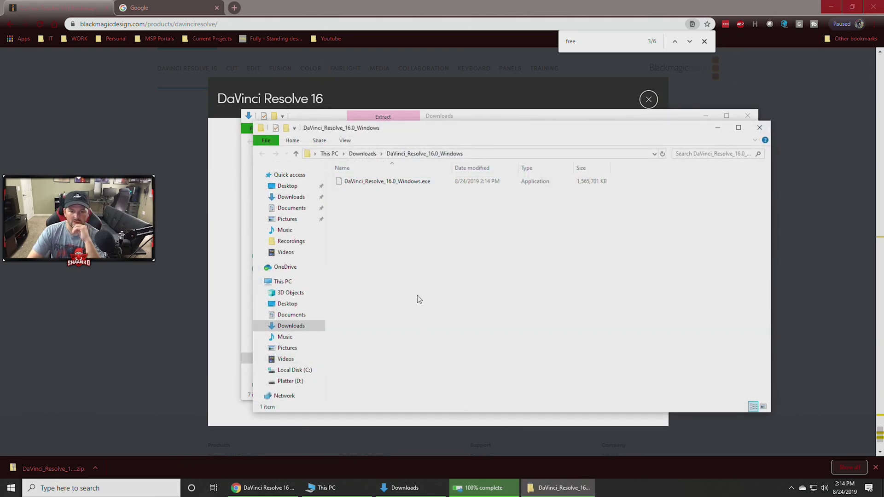
Launch DaVinci_Resolve_16.0_Windows.exe from the extracted folder.
right_click(412, 210)
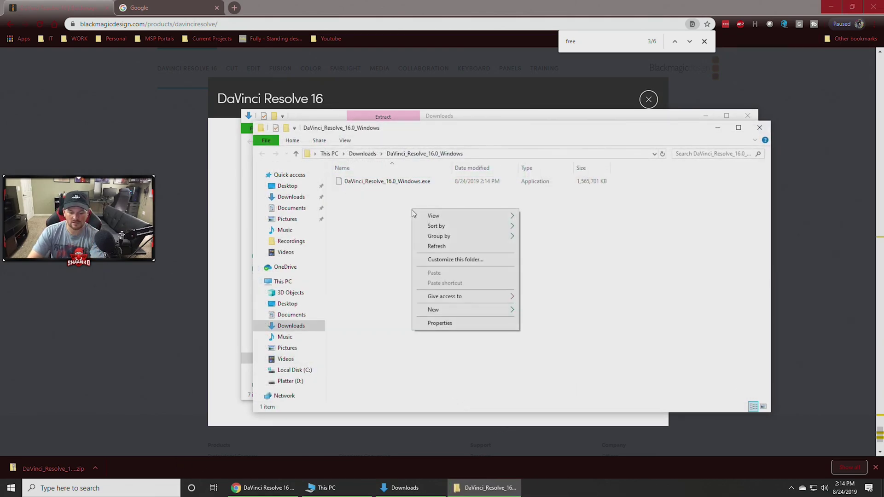
click(386, 226)
click(392, 182)
double_click(393, 182)
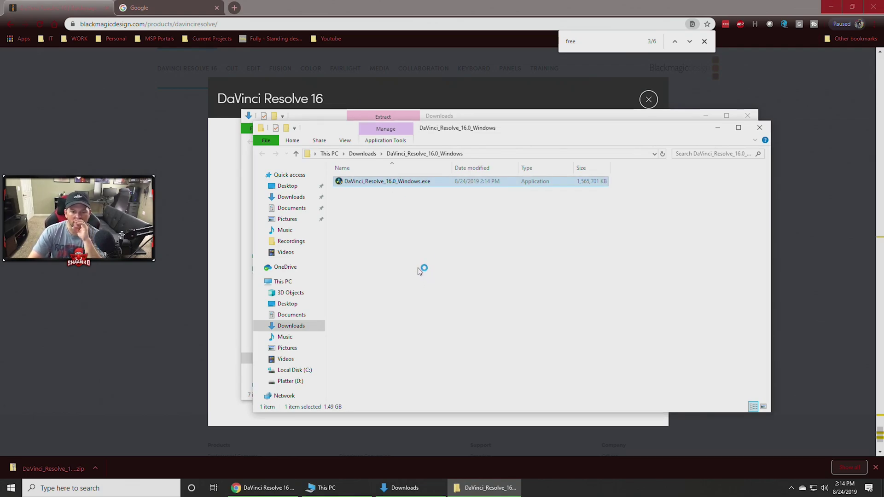
Minimize Chrome, close the Downloads and This PC windows, and approve the UAC prompt.
click(831, 7)
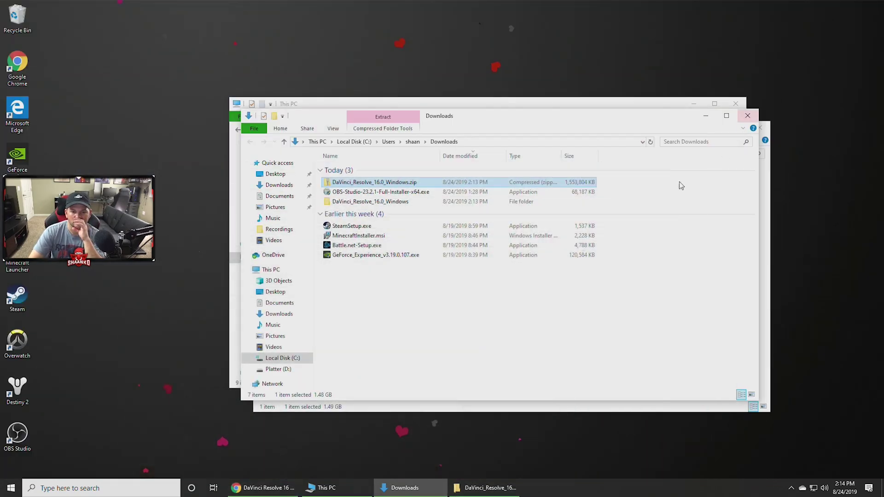
click(747, 116)
click(735, 104)
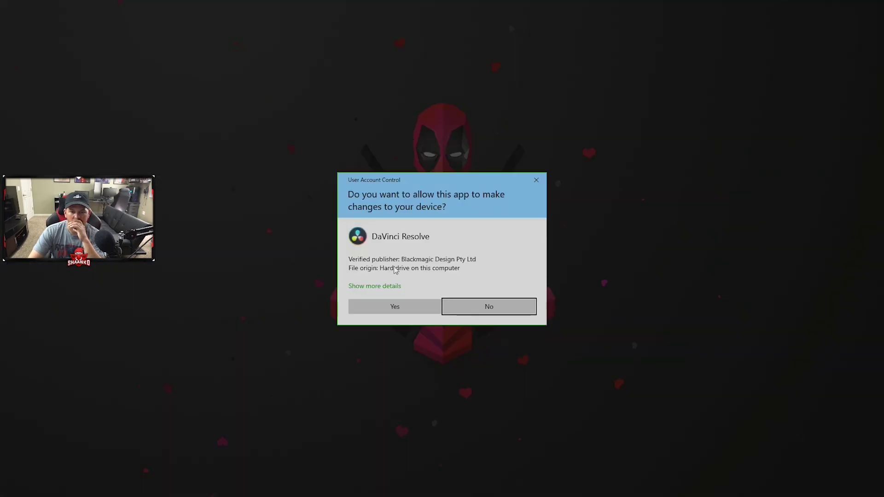
click(395, 306)
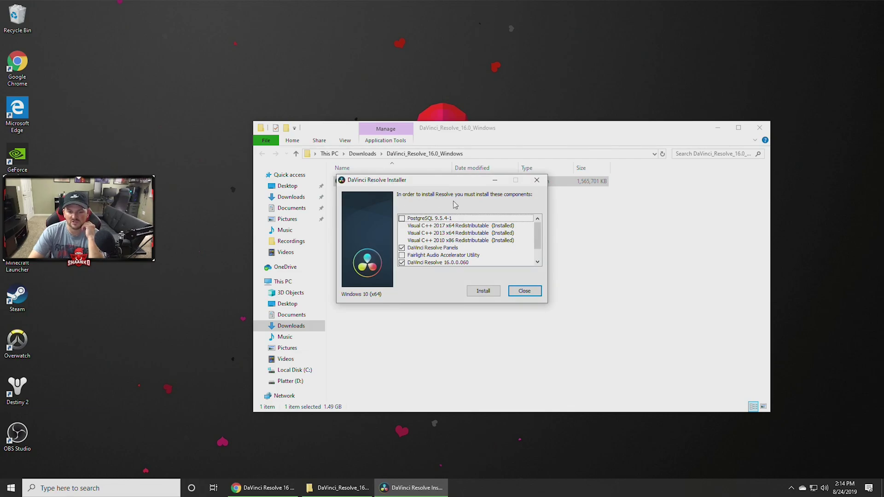
Check the Fairlight Studio Utility and Fairlight Audio Accelerator Utility components.
scroll(506, 244, down, 1)
scroll(511, 246, up, 1)
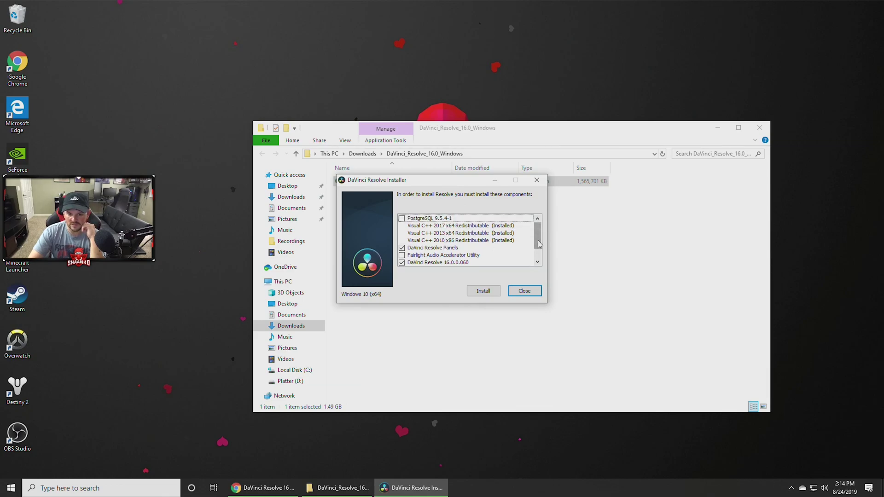
scroll(534, 244, down, 1)
click(420, 233)
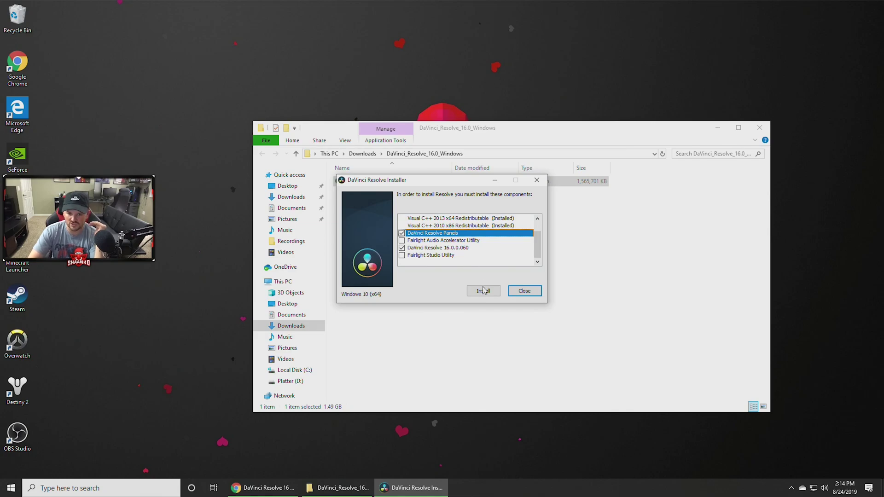
click(402, 256)
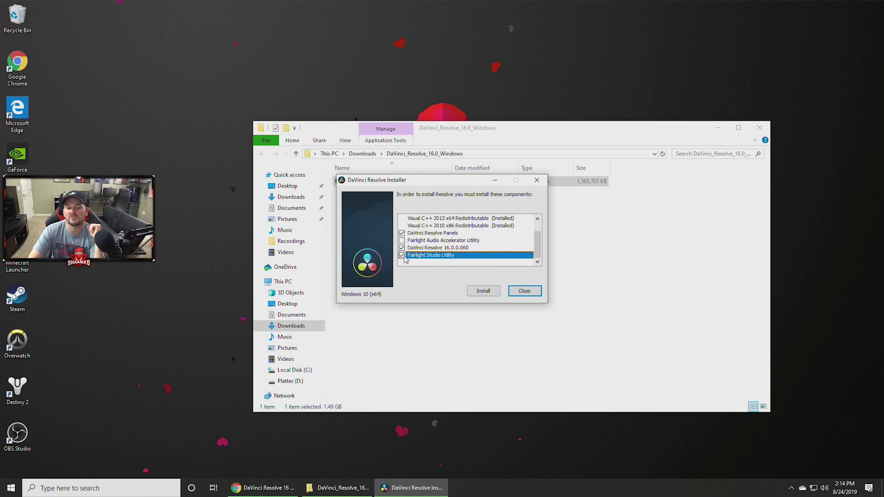
click(402, 240)
Uncheck both Fairlight utilities and install with Resolve 16.0.0.060 and Panels selected.
scroll(437, 249, up, 1)
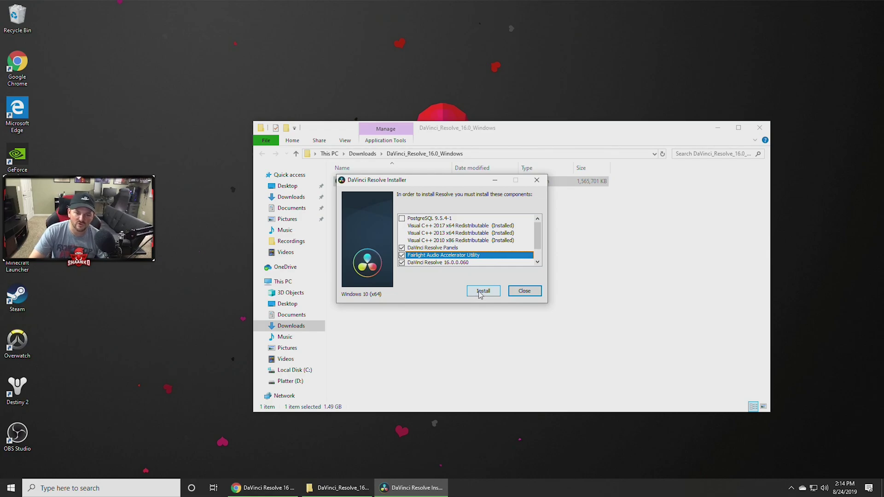
scroll(539, 258, down, 1)
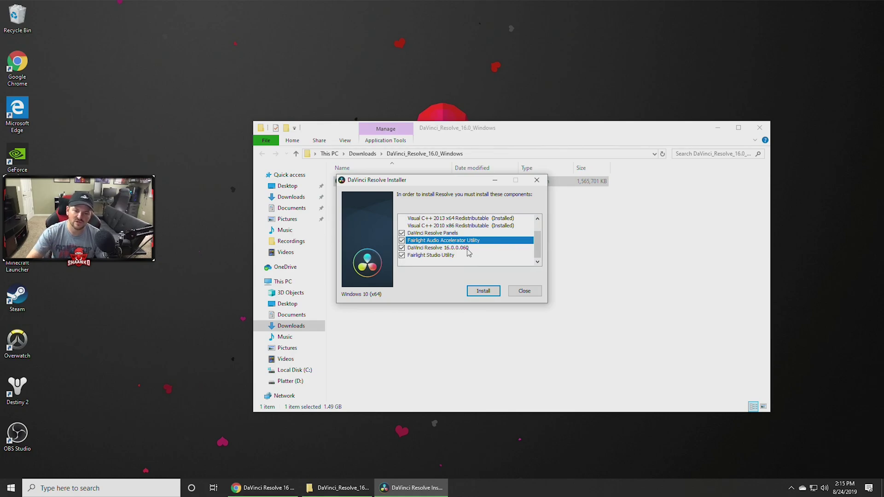
click(440, 258)
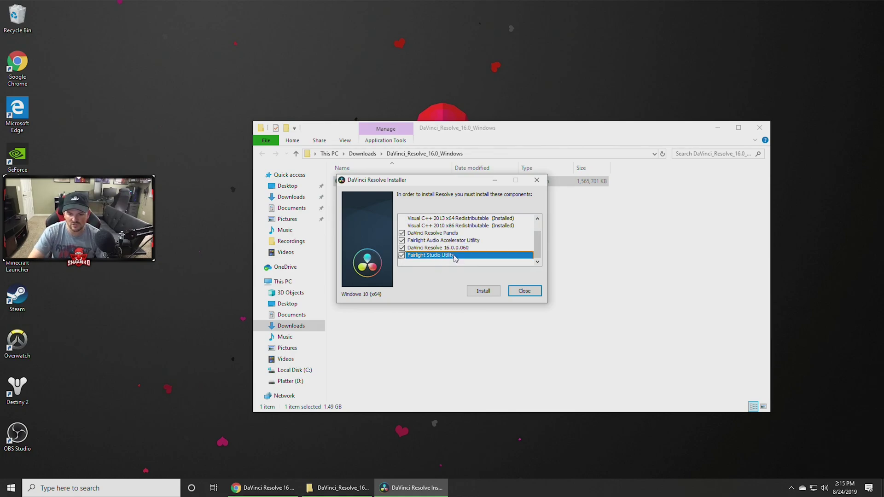
click(402, 256)
click(402, 241)
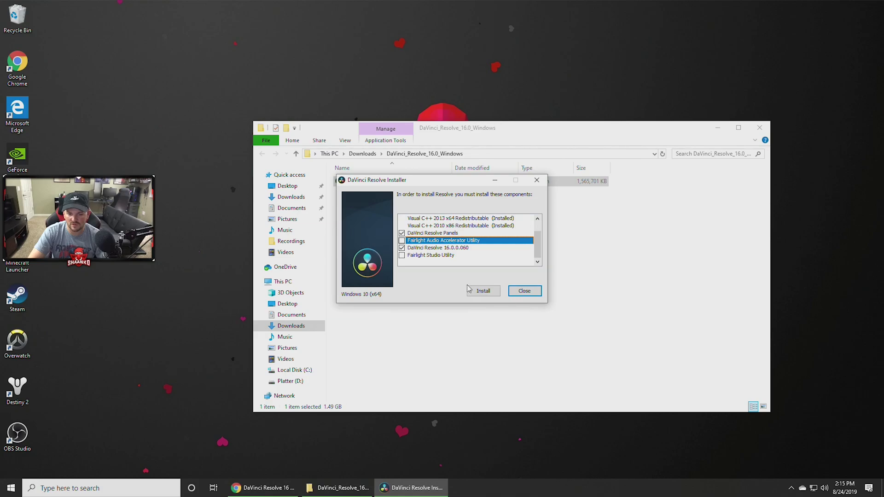
click(441, 234)
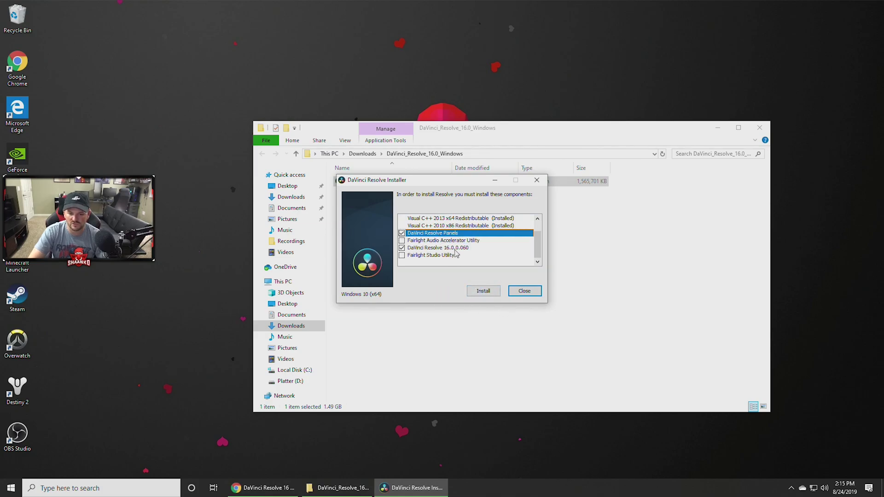
click(488, 292)
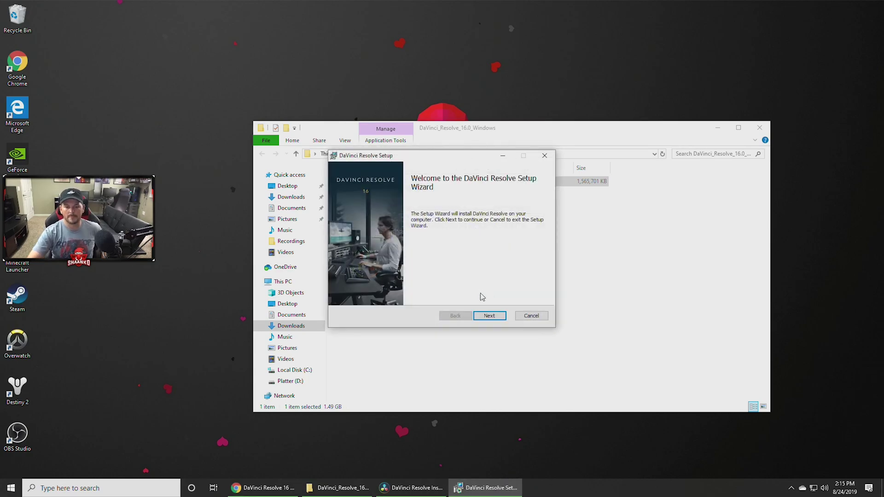
Accept the license and install Resolve to the default C:\Program Files\Blackmagic Design\DaVinci Resolve\ folder.
click(490, 317)
click(419, 295)
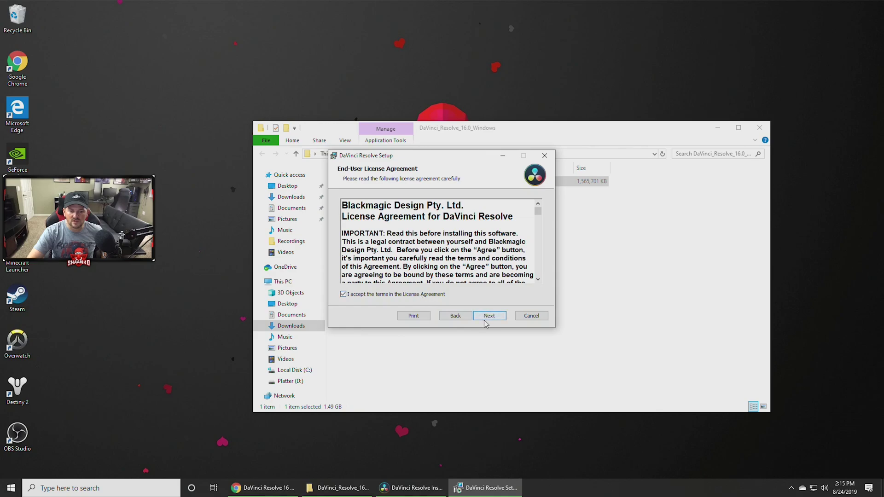
click(485, 320)
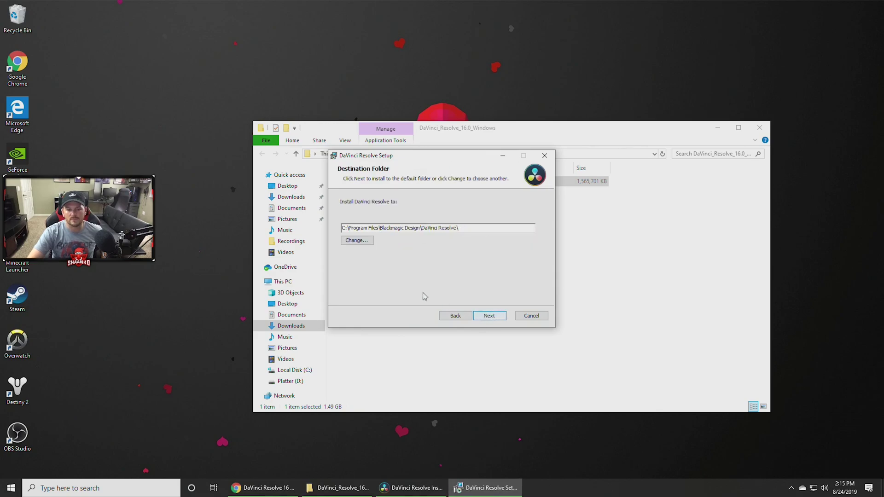
drag(459, 228, 340, 218)
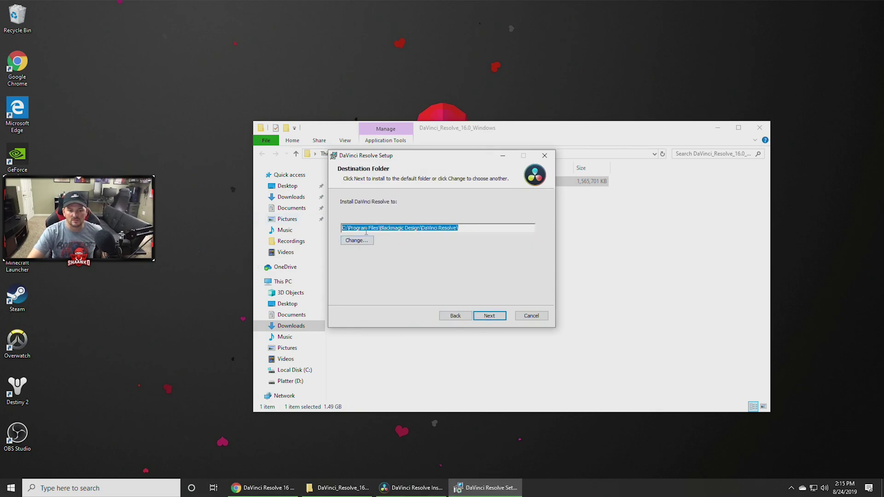
click(497, 315)
click(496, 316)
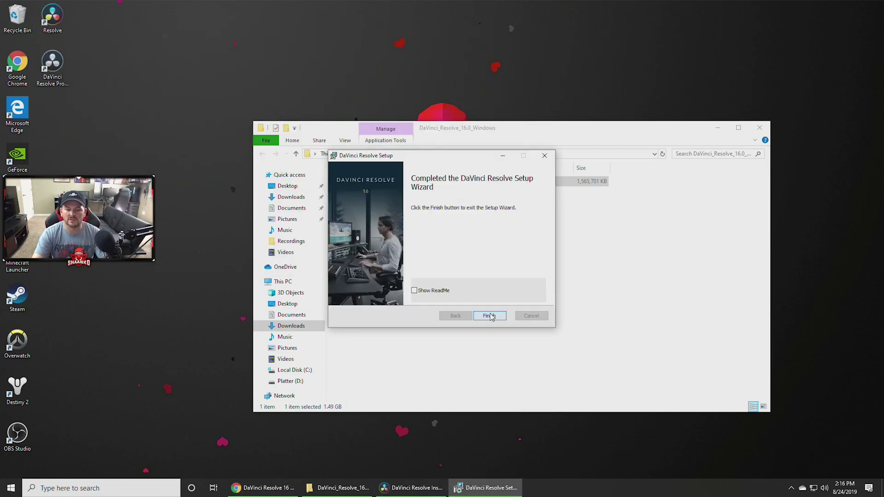
Finish the setup wizard, acknowledge the success message, and close the extracted folder window.
click(490, 316)
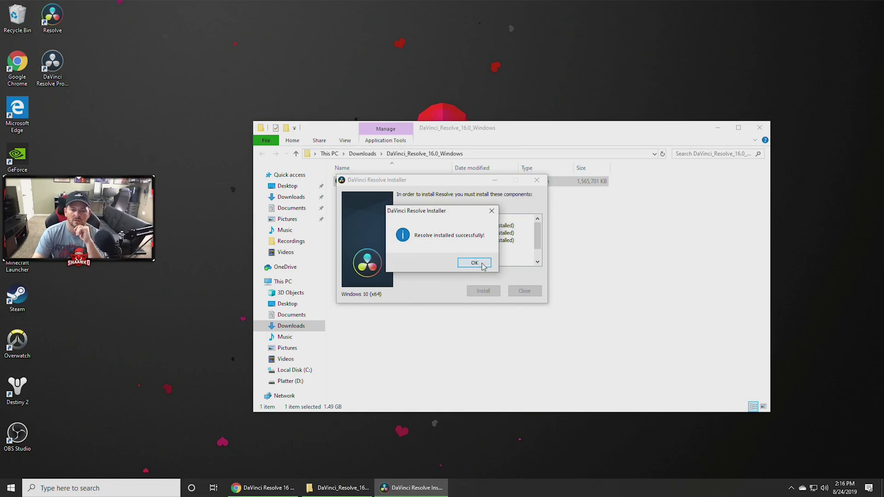
click(474, 263)
click(759, 127)
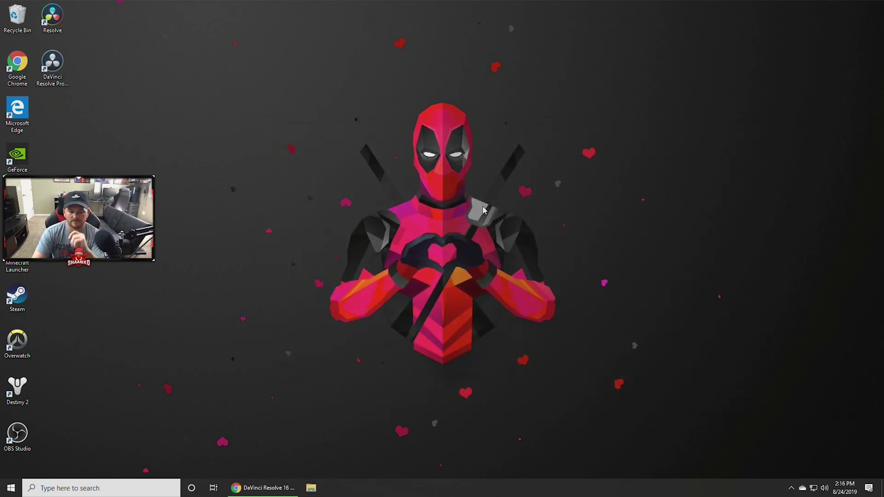
Delete the DaVinci Resolve Project Server desktop shortcut and launch DaVinci Resolve.
click(55, 60)
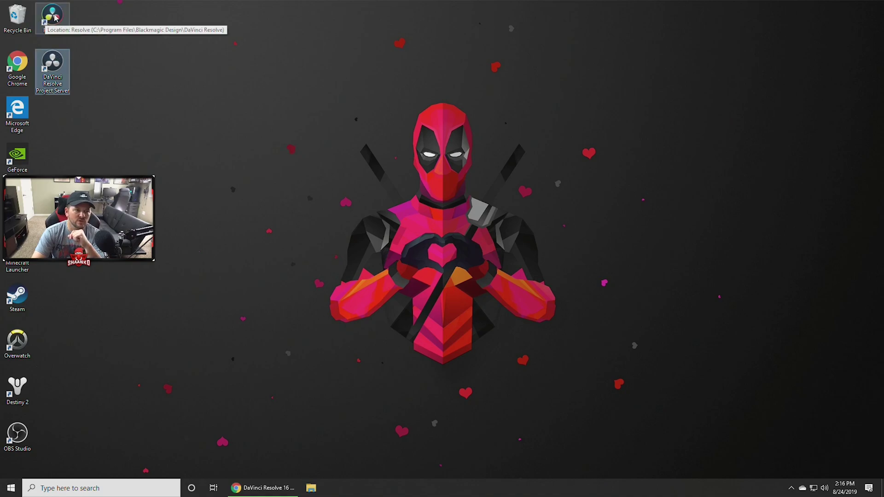
key(Delete)
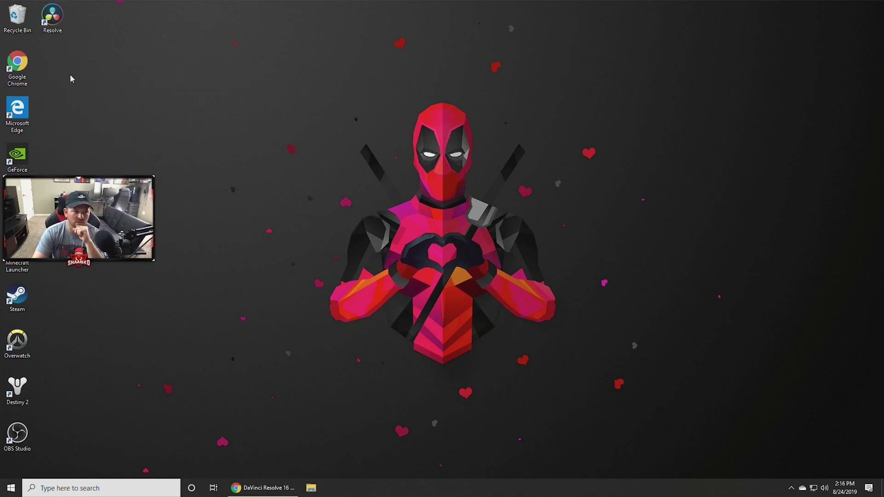
double_click(54, 19)
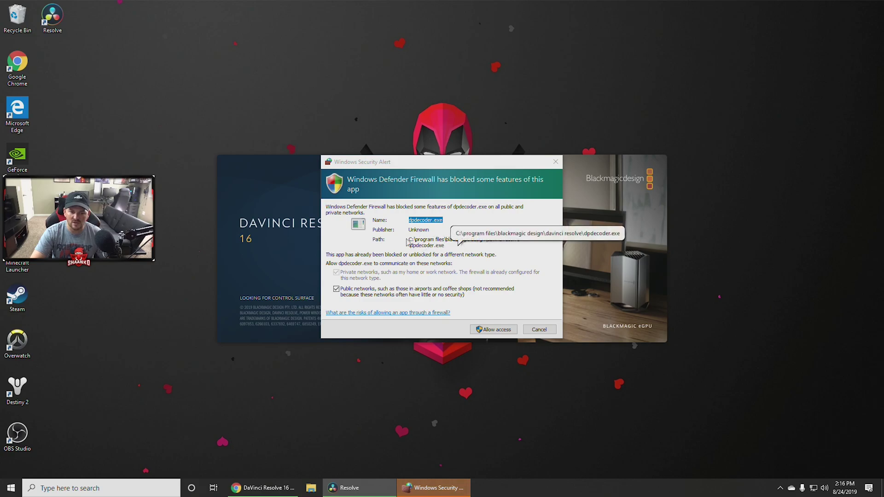
Allow dpdecoder.exe and FusionScript services through the Windows firewall.
drag(422, 239, 499, 244)
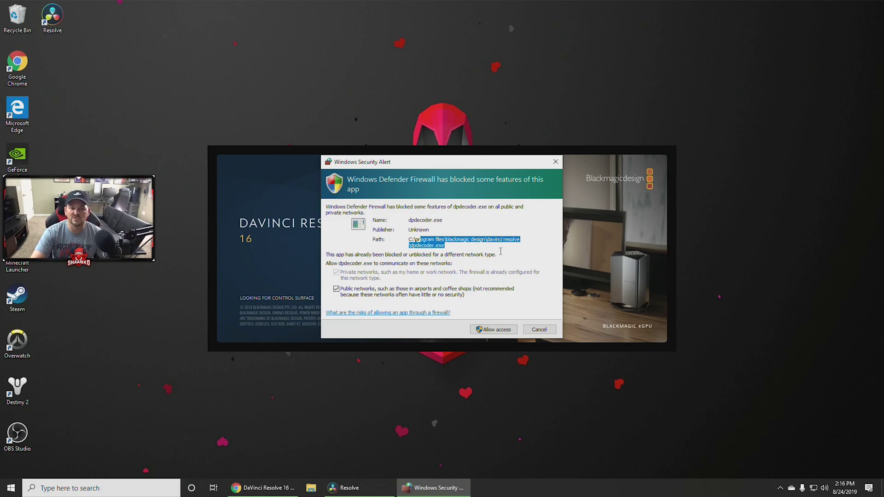
click(502, 330)
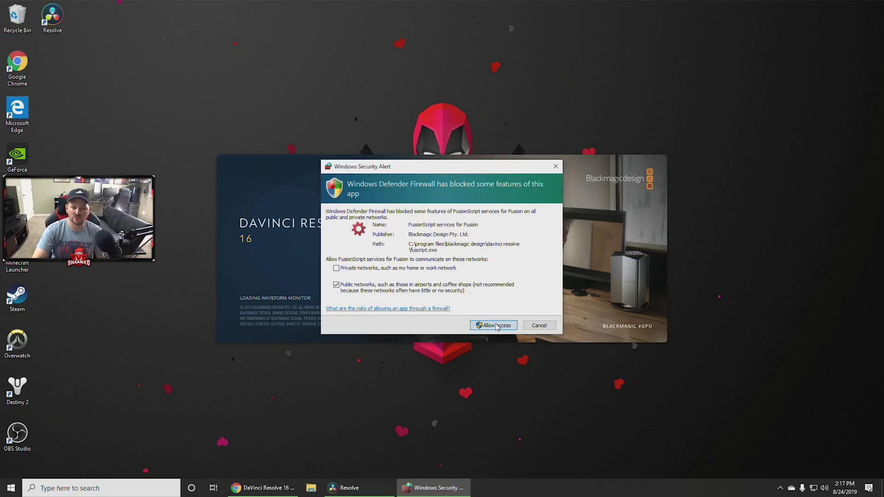
click(493, 327)
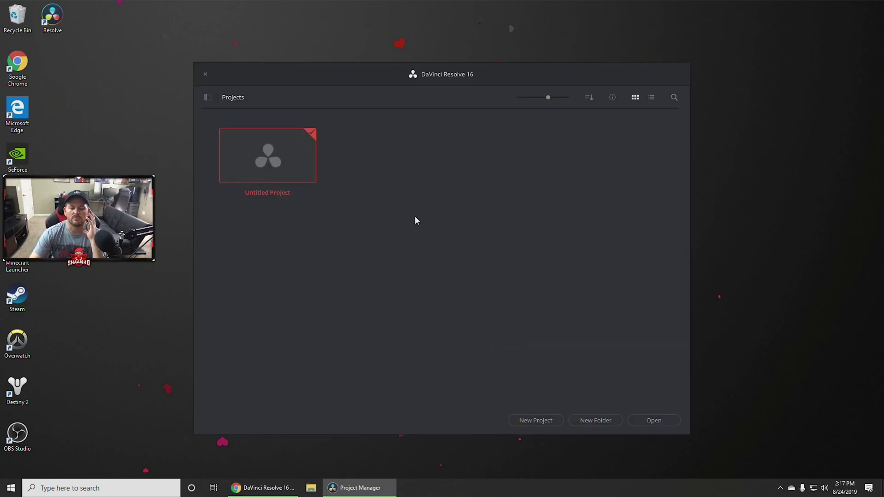
Open Untitled Project from the Project Manager onto the Edit page.
drag(450, 77, 414, 73)
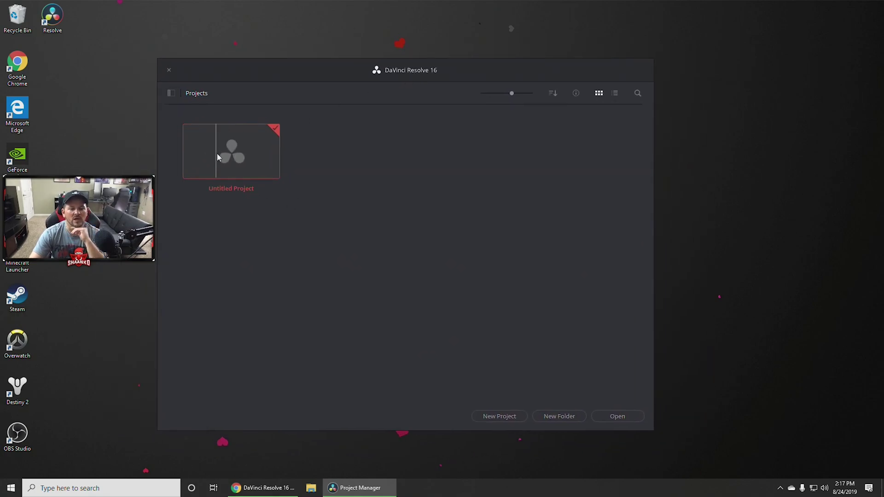
right_click(239, 158)
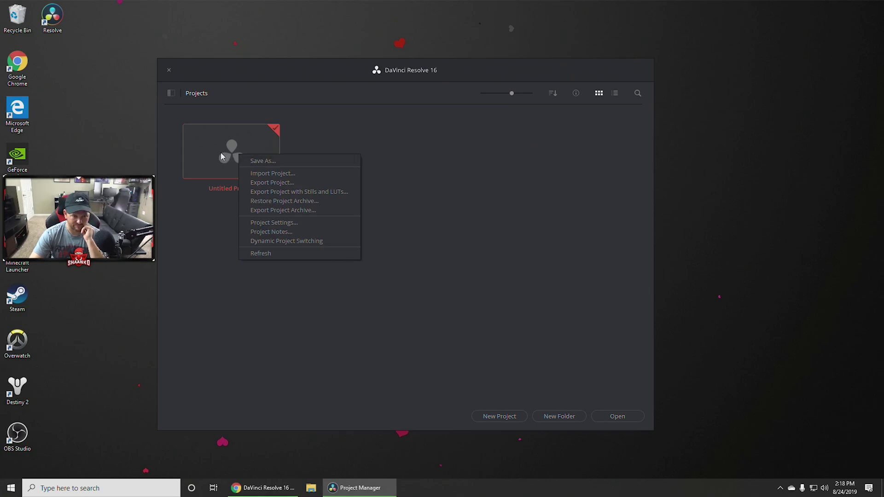
click(221, 239)
double_click(238, 165)
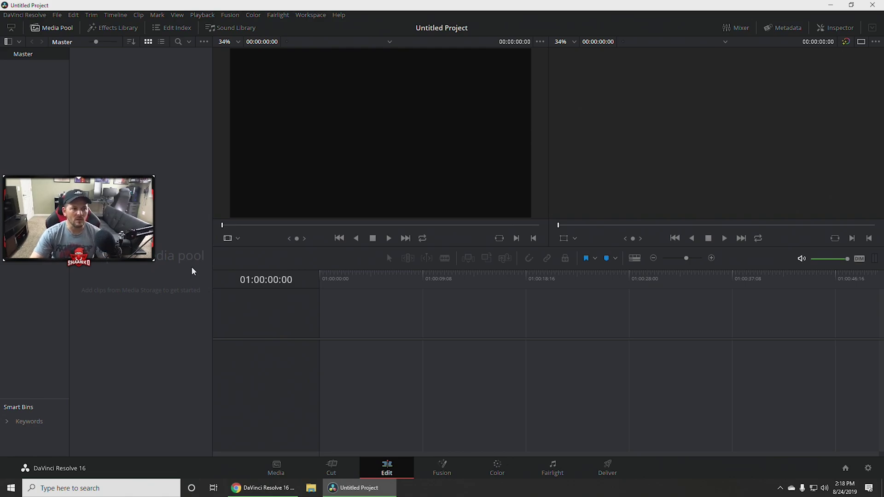
Start Import Media from the Media Pool's right-click menu.
click(48, 28)
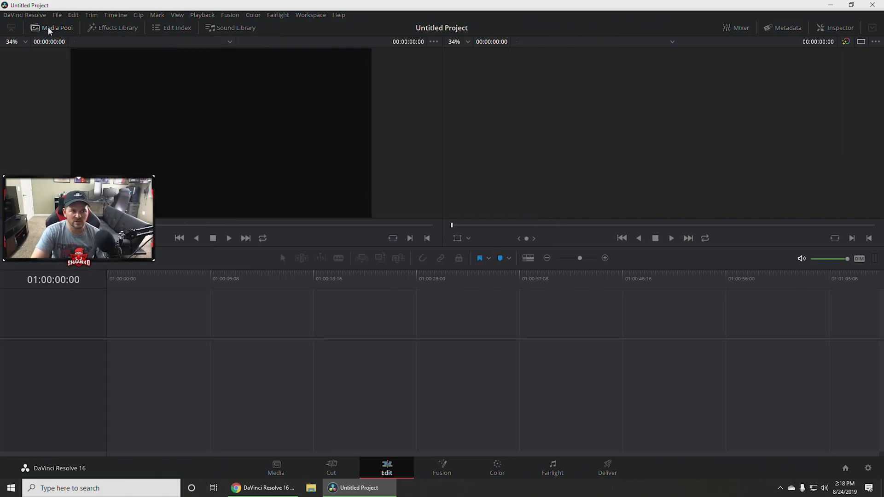
click(55, 28)
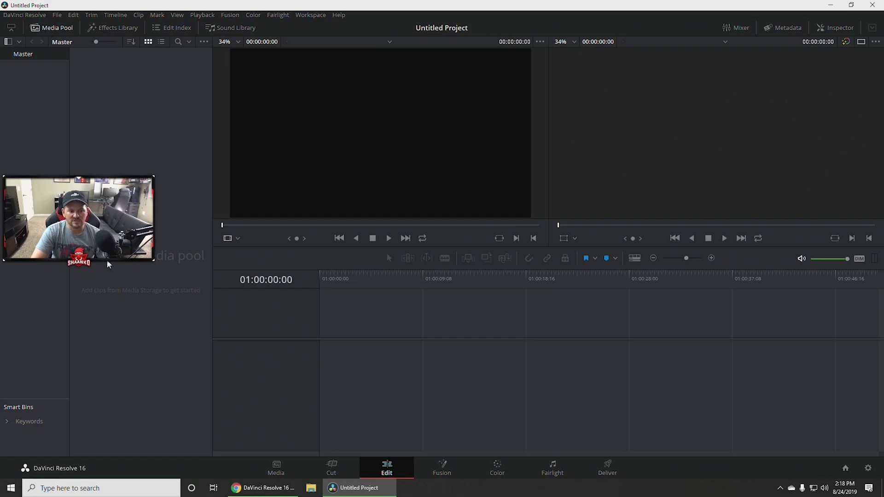
right_click(124, 248)
click(166, 278)
right_click(134, 212)
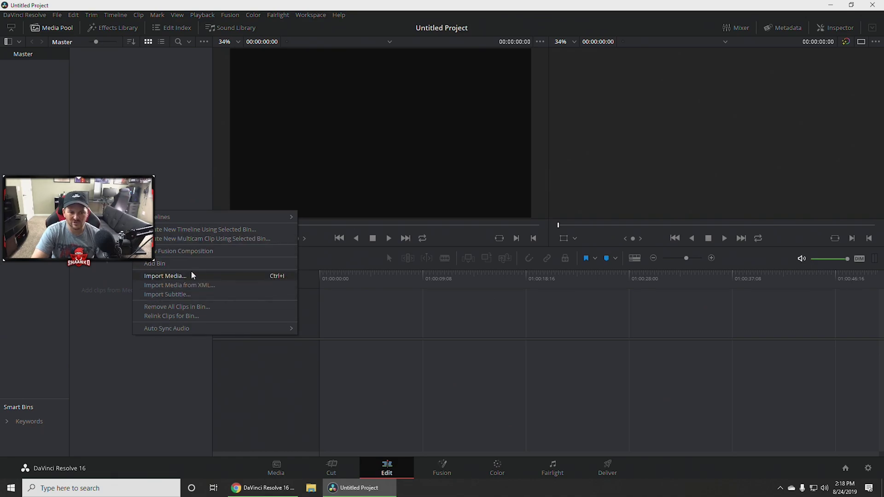
click(175, 278)
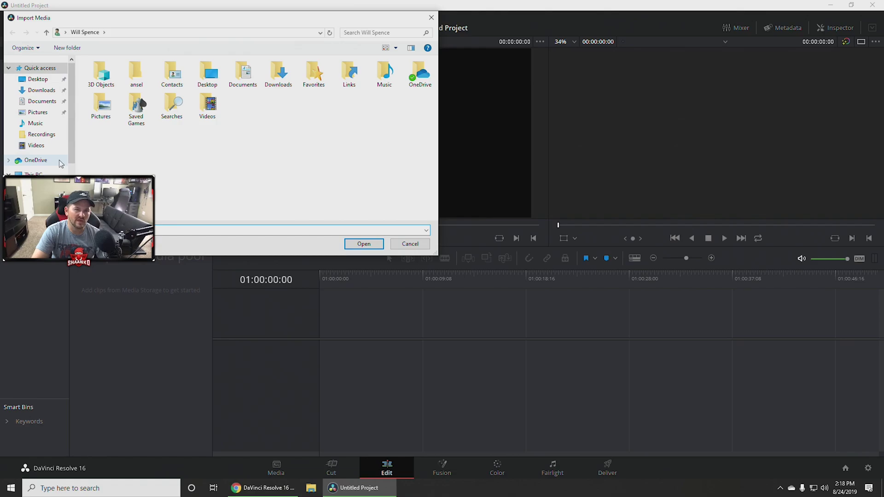
double_click(208, 105)
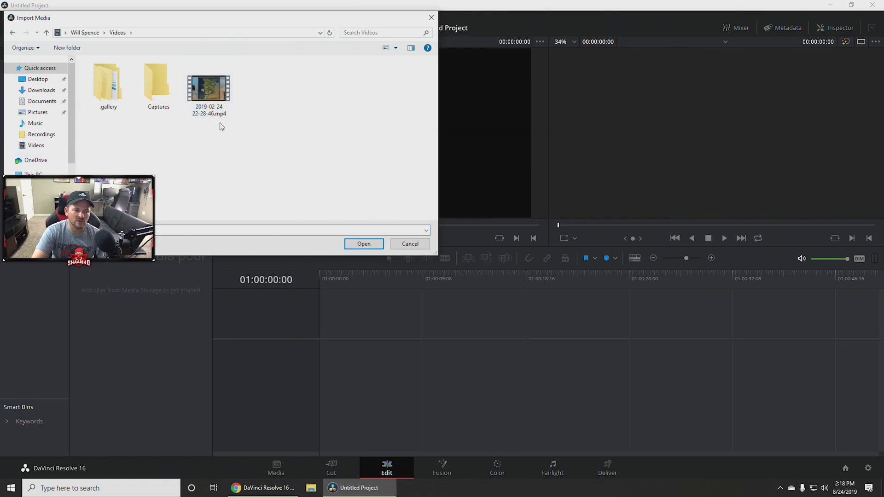
click(209, 92)
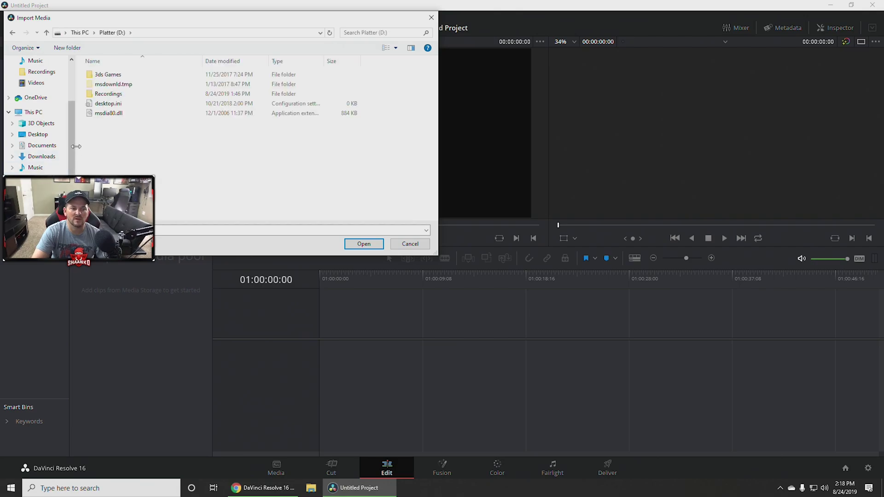
click(107, 94)
double_click(107, 95)
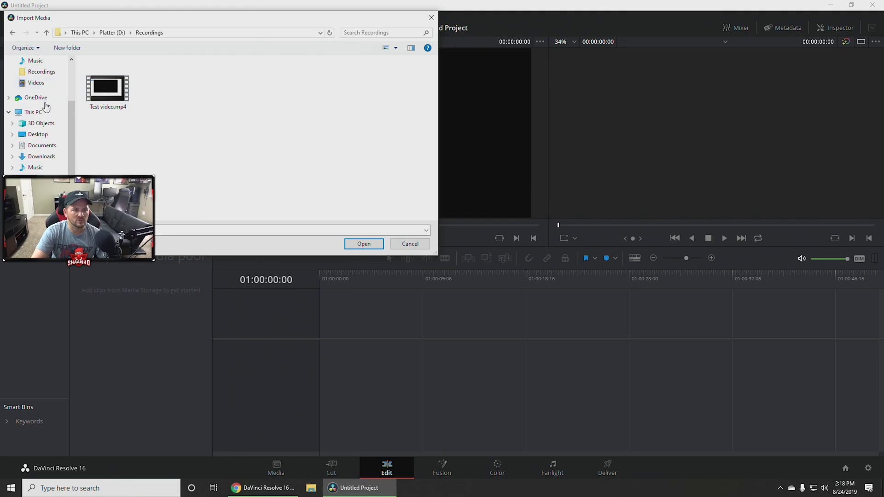
click(39, 157)
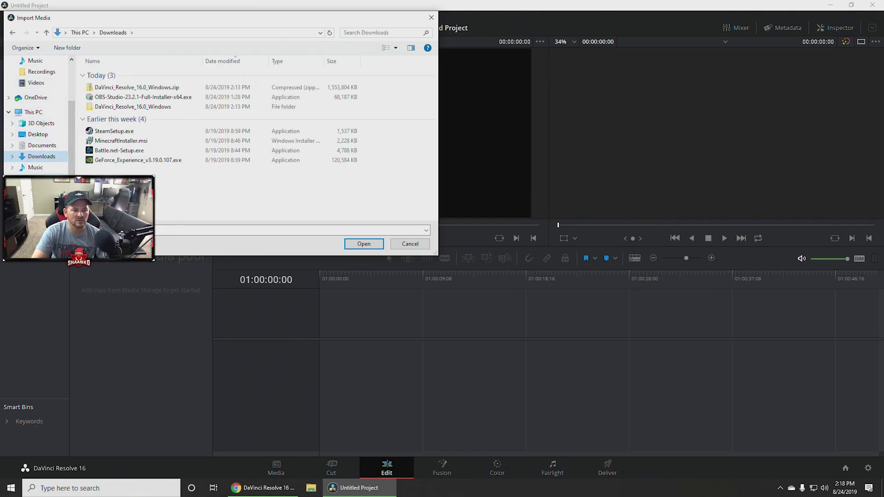
click(37, 190)
double_click(209, 89)
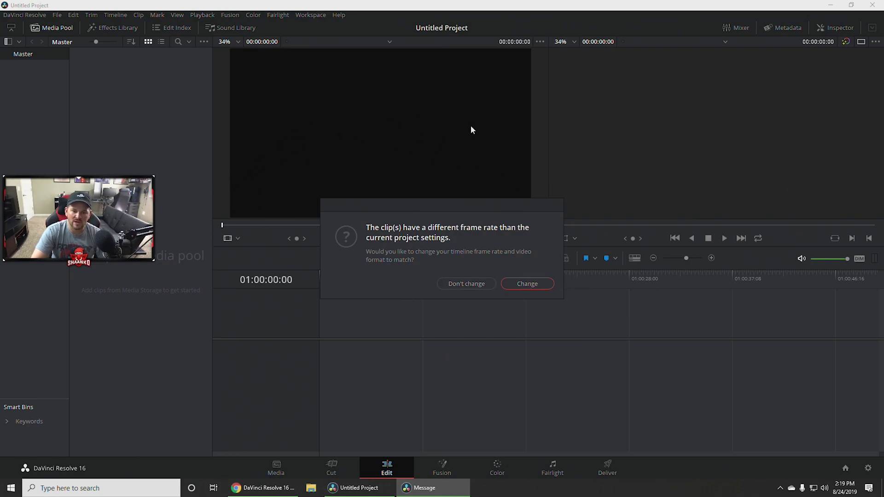
click(529, 286)
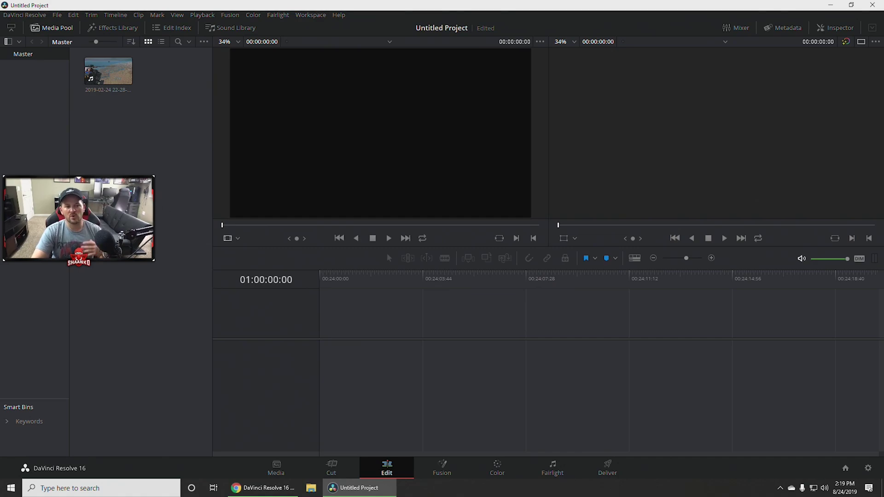
click(111, 75)
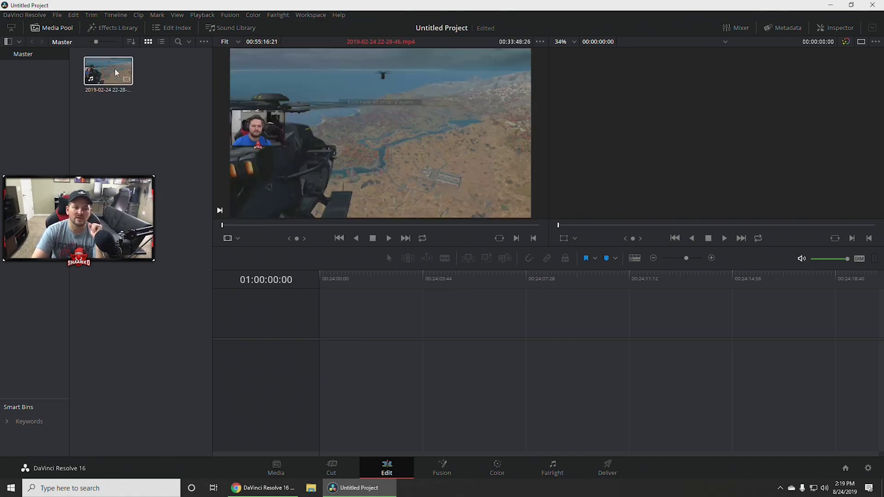
drag(116, 73, 325, 370)
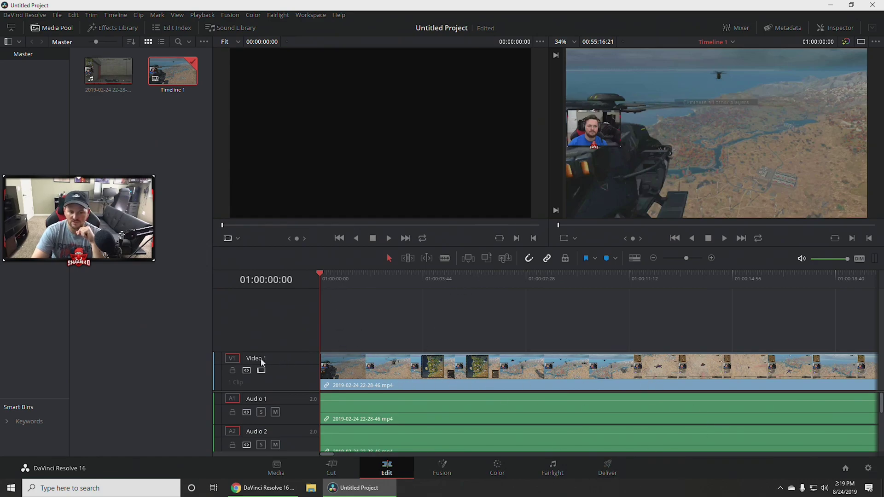
Mute the Audio 5 track.
scroll(396, 437, down, 5)
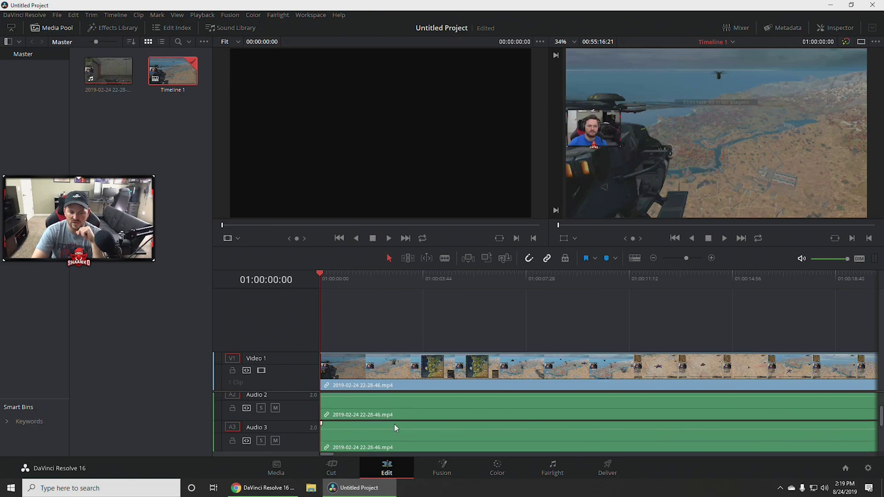
scroll(299, 441, up, 5)
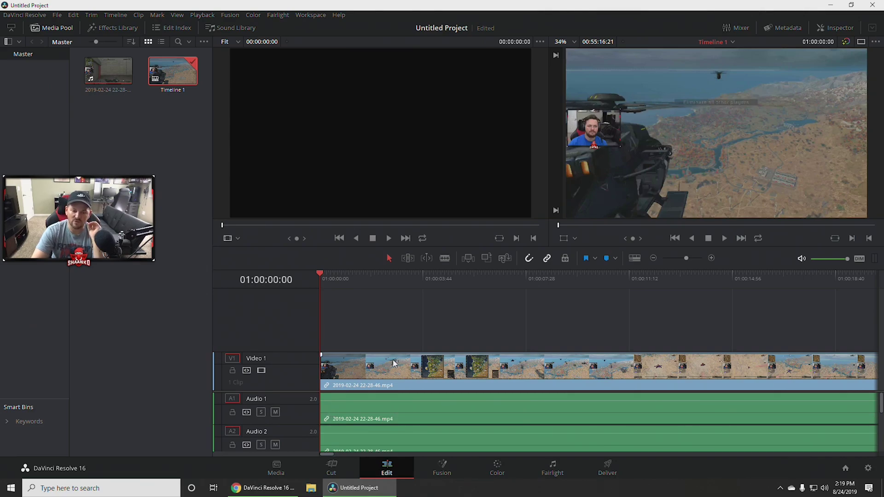
scroll(368, 410, down, 5)
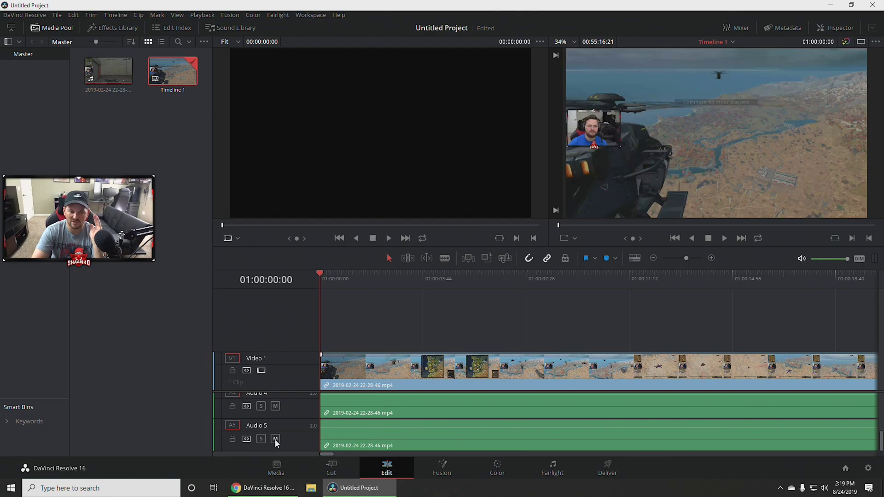
click(275, 439)
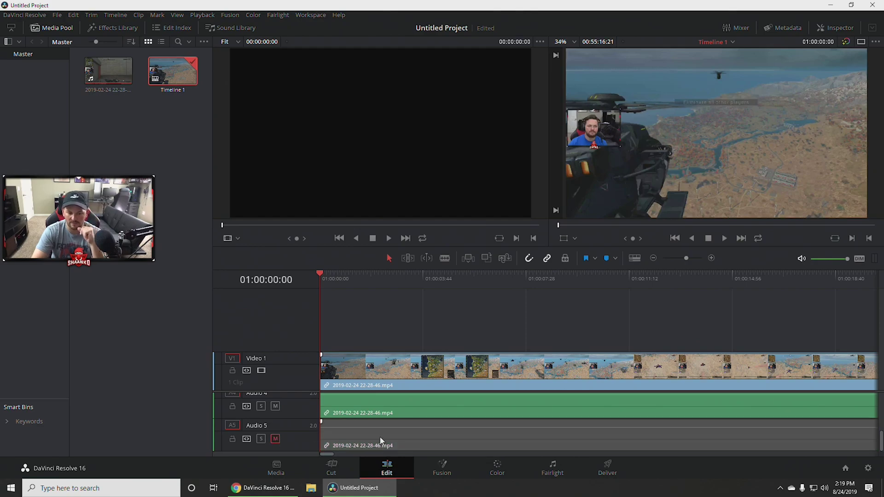
Scrub and play back the clip's opening seconds, leaving the playhead at 01:00:26:30.
scroll(380, 438, up, 2)
scroll(374, 435, up, 2)
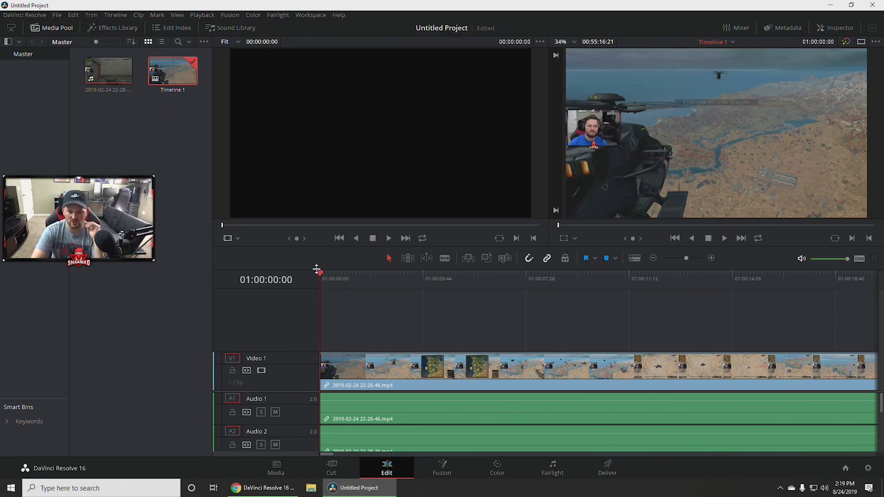
drag(317, 271, 440, 287)
key(space)
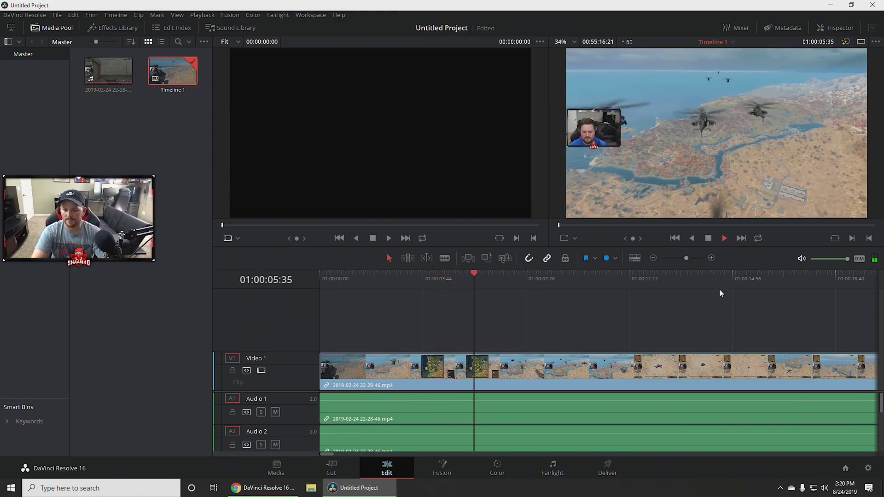
click(725, 238)
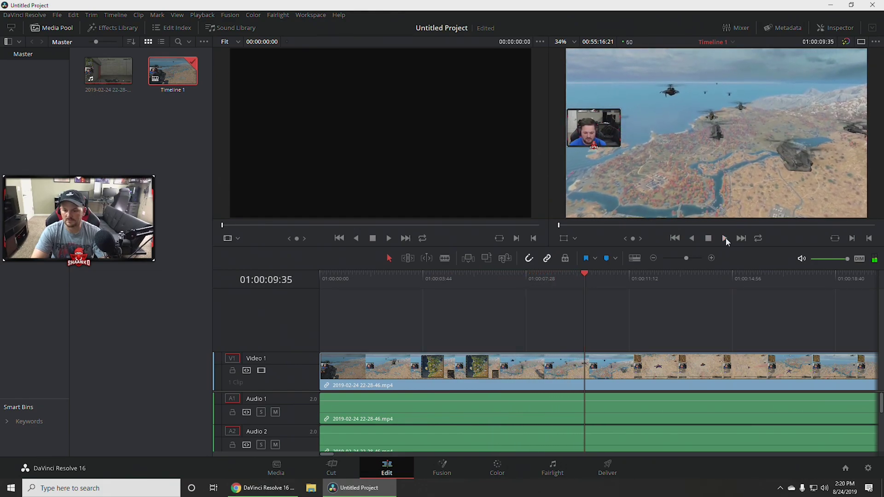
drag(598, 273, 700, 279)
key(space)
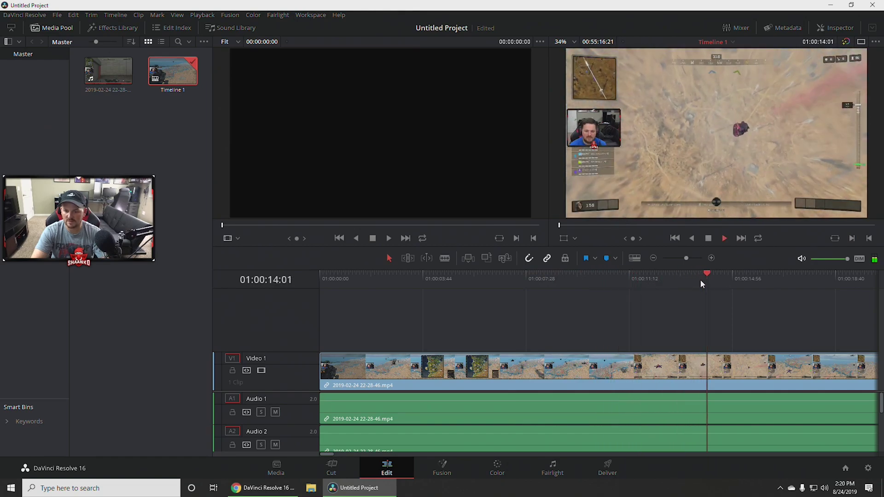
key(space)
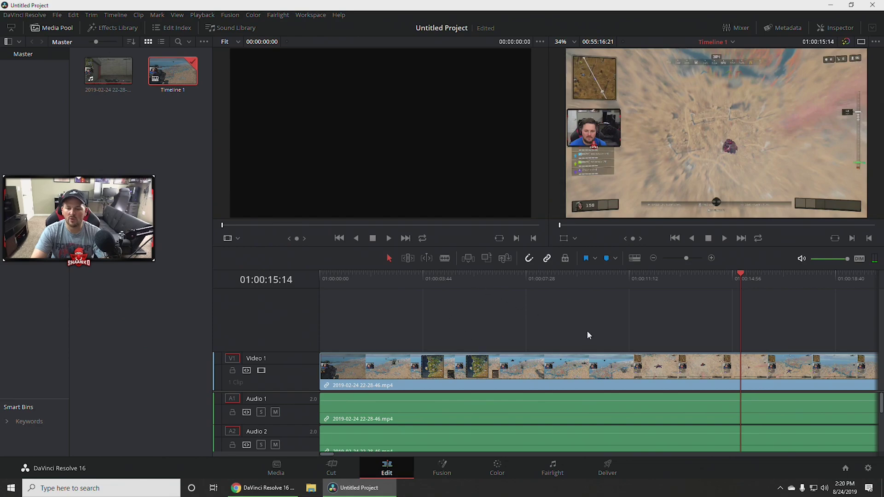
click(545, 454)
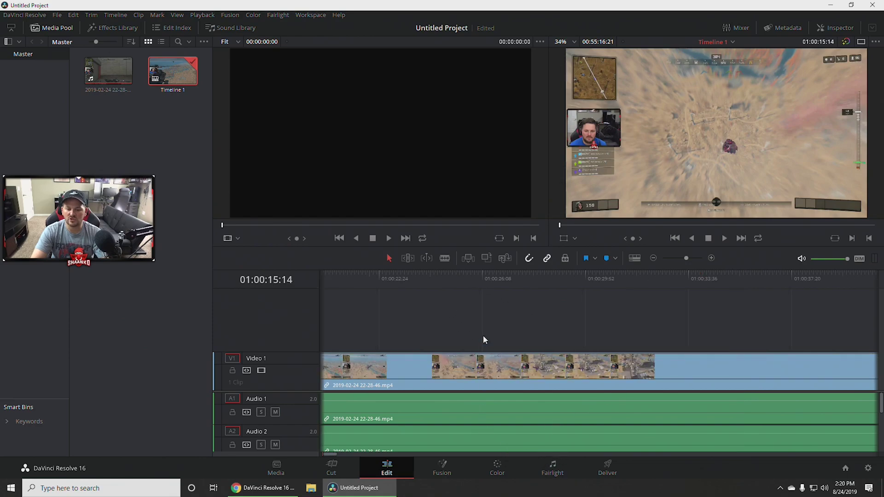
click(493, 276)
Blade at 01:00:22:44 and ten seconds later, then ripple-delete the middle section.
drag(492, 276, 388, 312)
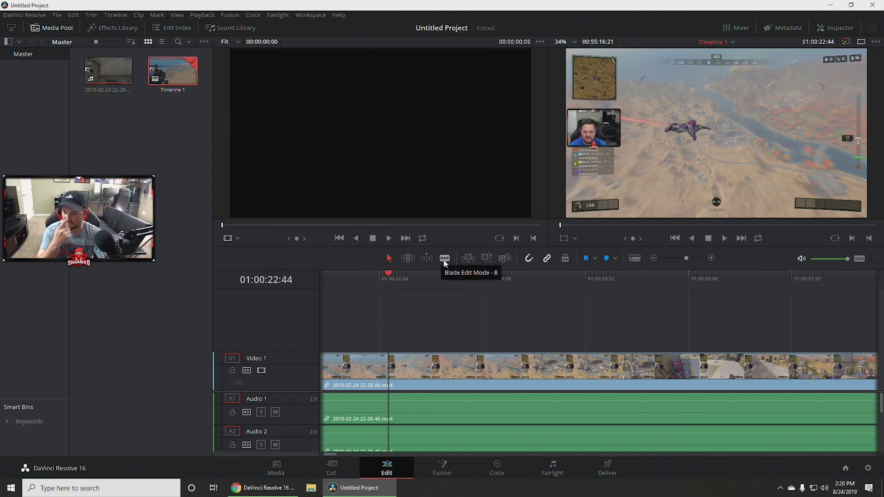
click(444, 261)
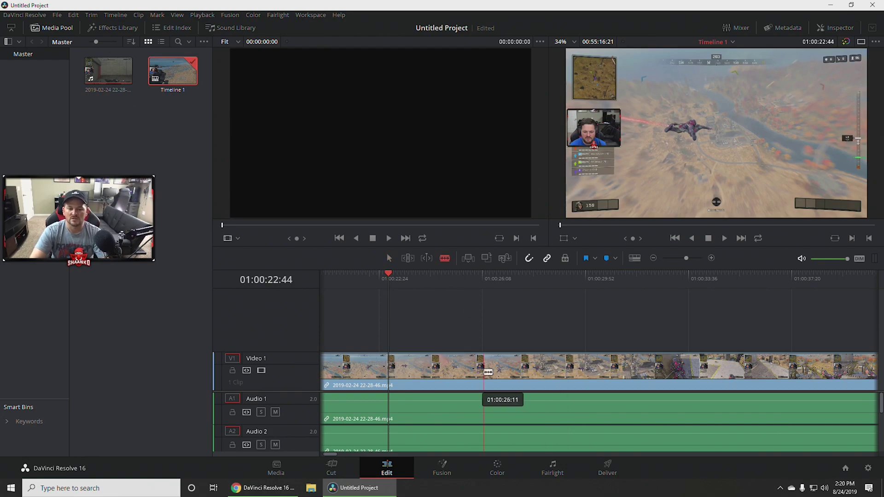
click(392, 362)
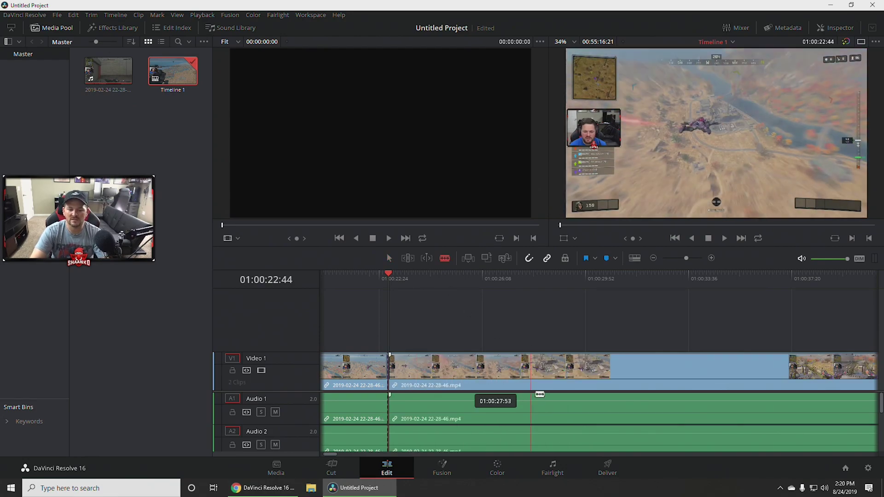
click(699, 366)
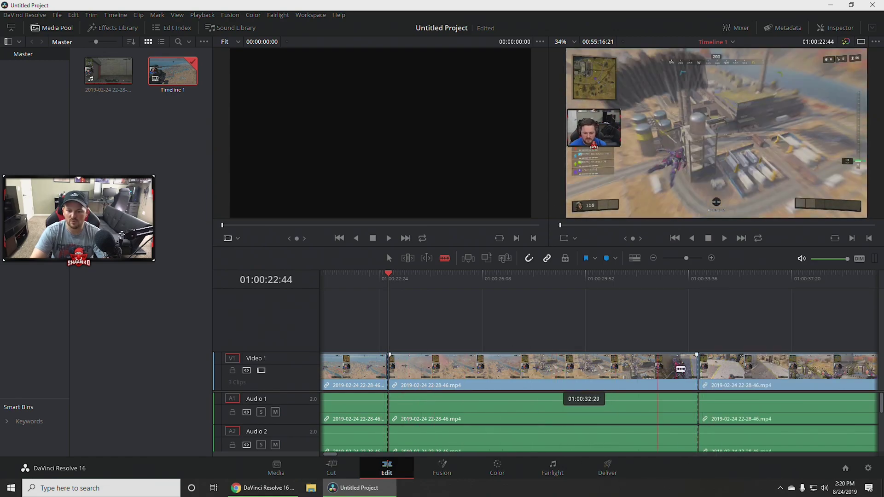
key(a)
click(520, 375)
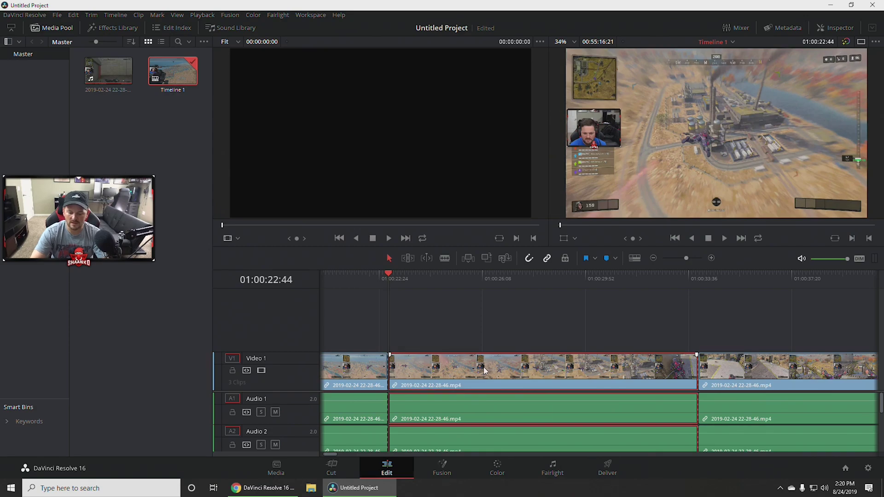
key(Delete)
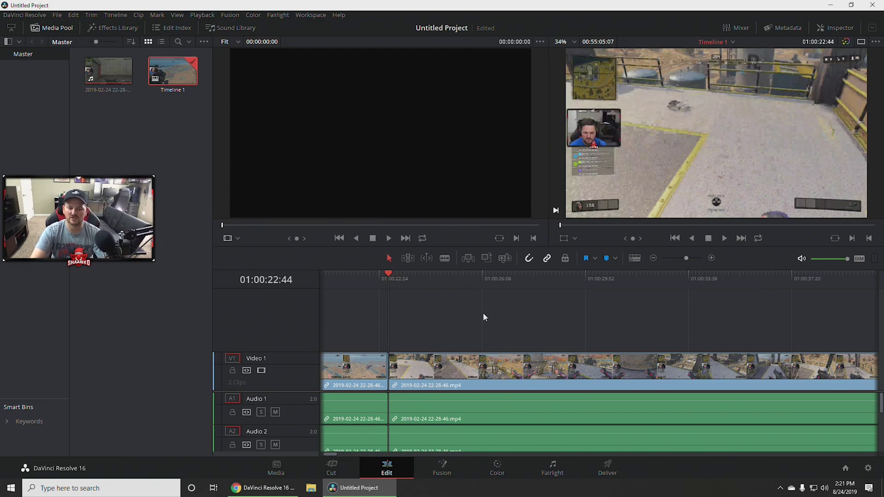
Blade two more cuts near 01:00:26 and select the third clip.
key(b)
click(506, 371)
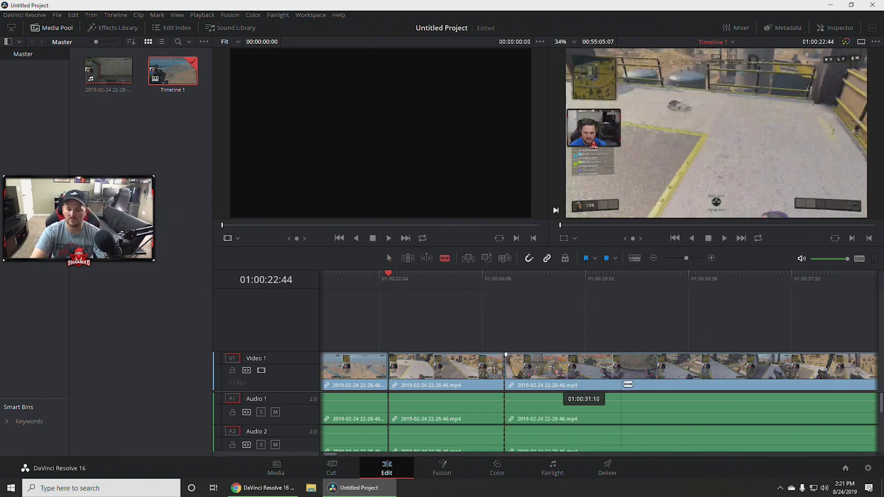
click(634, 384)
key(a)
click(594, 367)
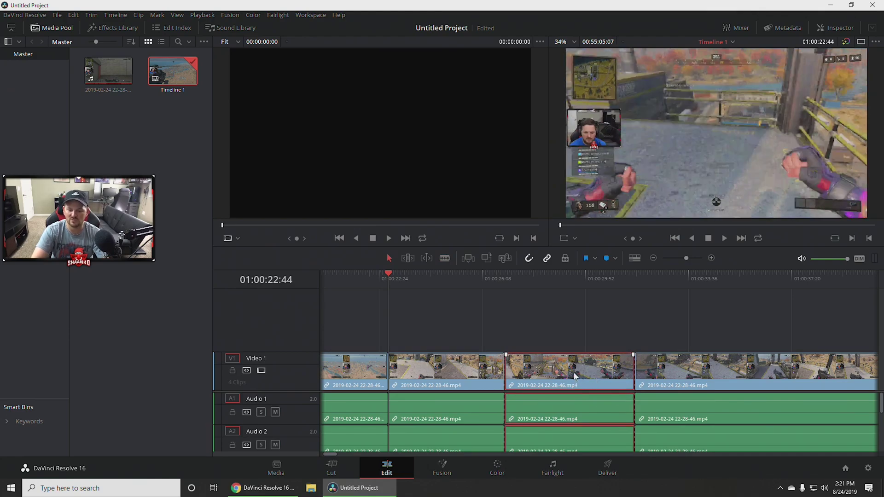
Delete the third gameplay clip and close the gap on Video 1.
drag(578, 378, 576, 310)
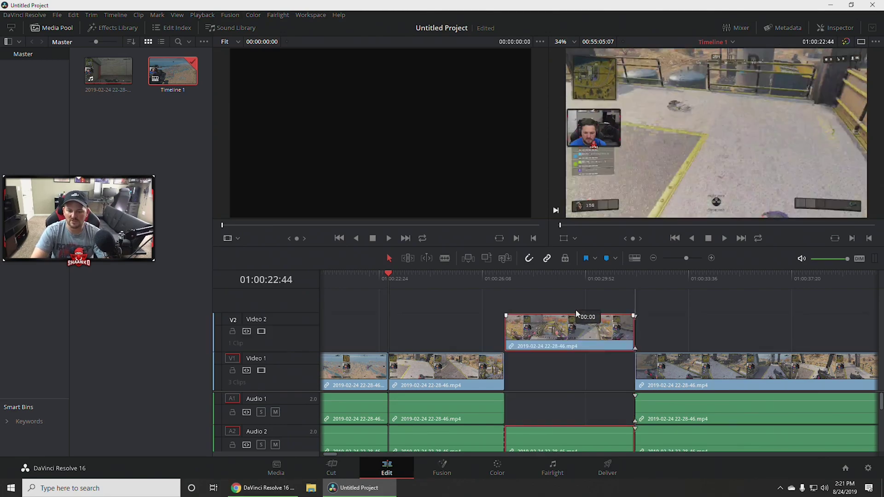
scroll(581, 407, down, 3)
scroll(579, 407, up, 3)
mouse_move(561, 327)
mouse_down()
mouse_move(557, 361)
mouse_move(557, 327)
mouse_up()
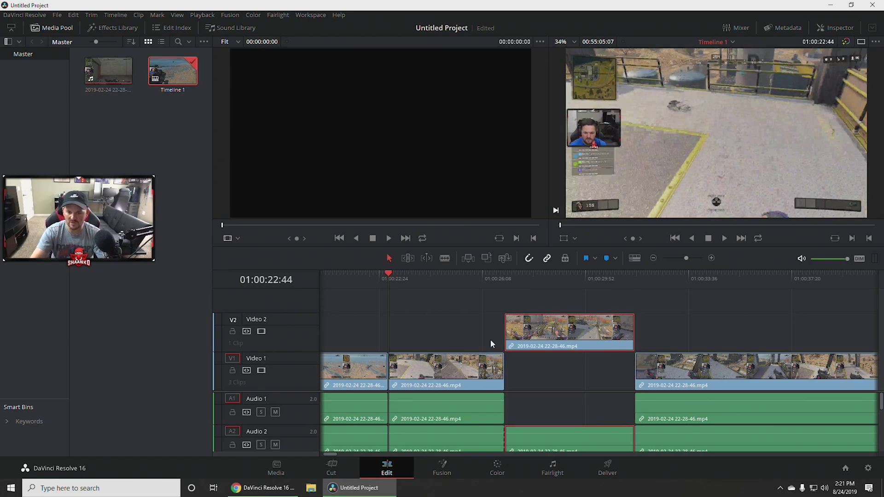
drag(563, 340, 563, 380)
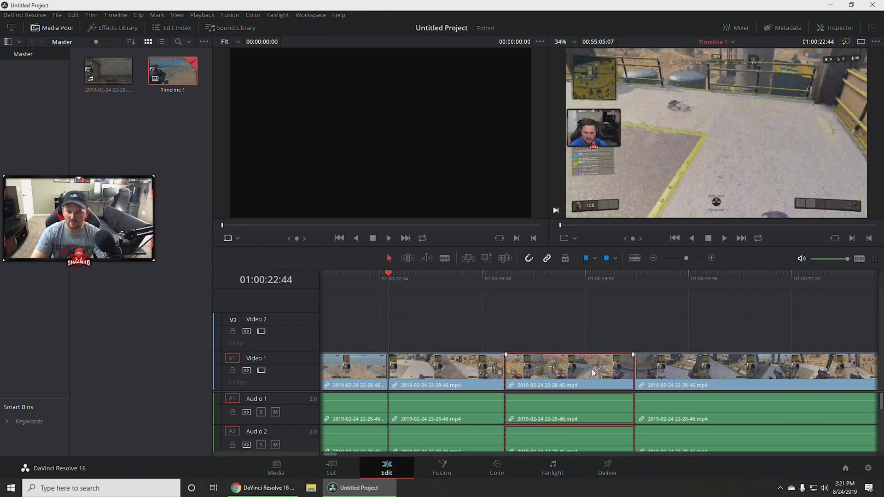
key(Delete)
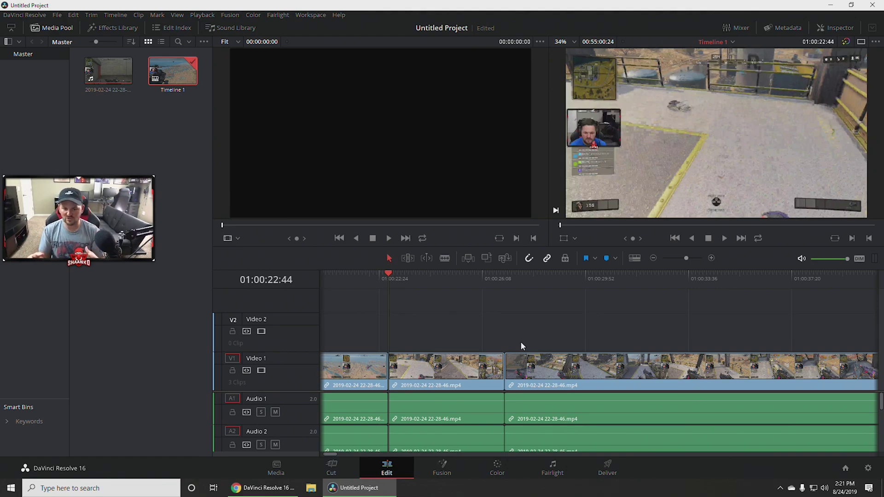
Play the three-clip edit and stop at 01:00:24:54.
key(space)
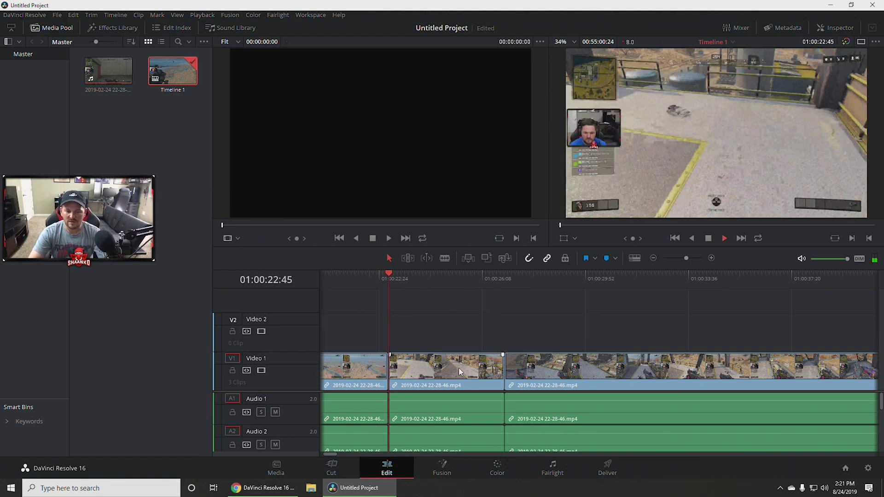
key(space)
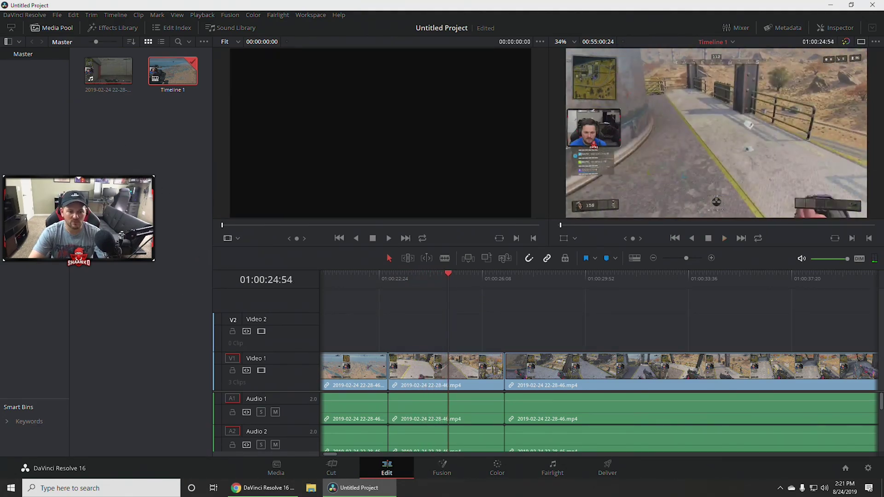
key(ctrl+b)
Import Test video.mp4 from Platter (D:) > Recordings and place it on Video 2.
right_click(149, 196)
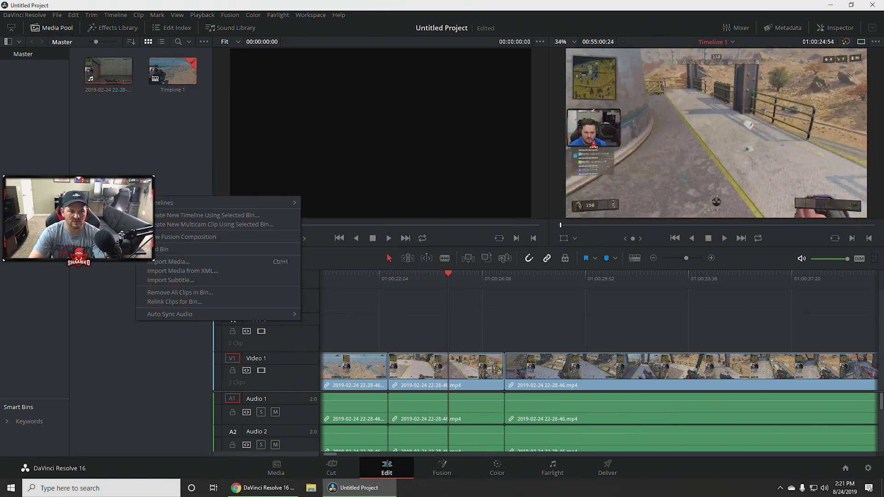
click(184, 261)
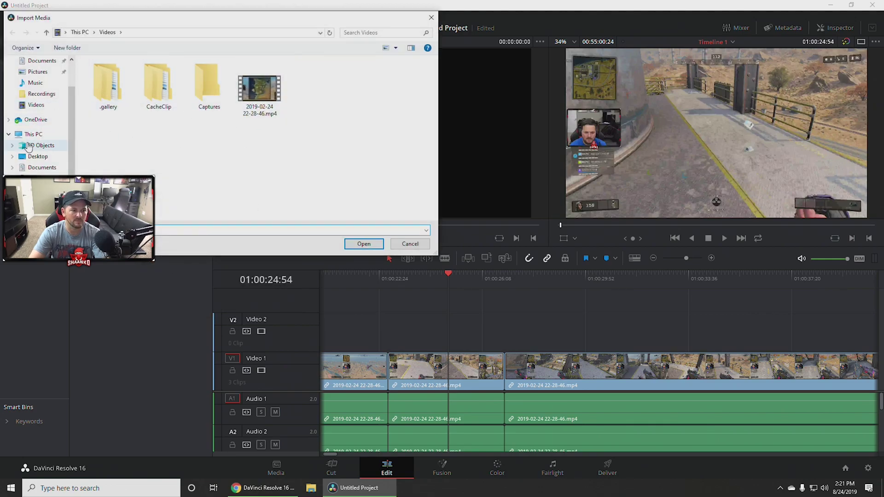
click(41, 145)
click(33, 134)
double_click(247, 169)
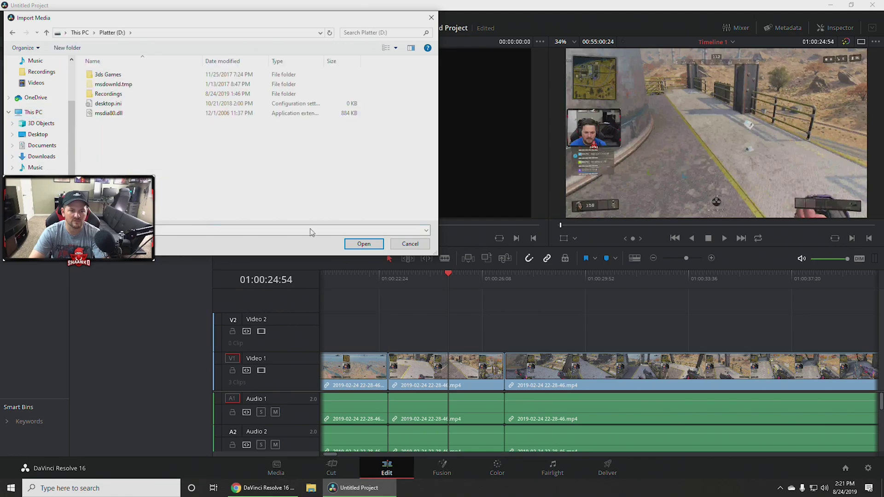
click(114, 84)
double_click(114, 95)
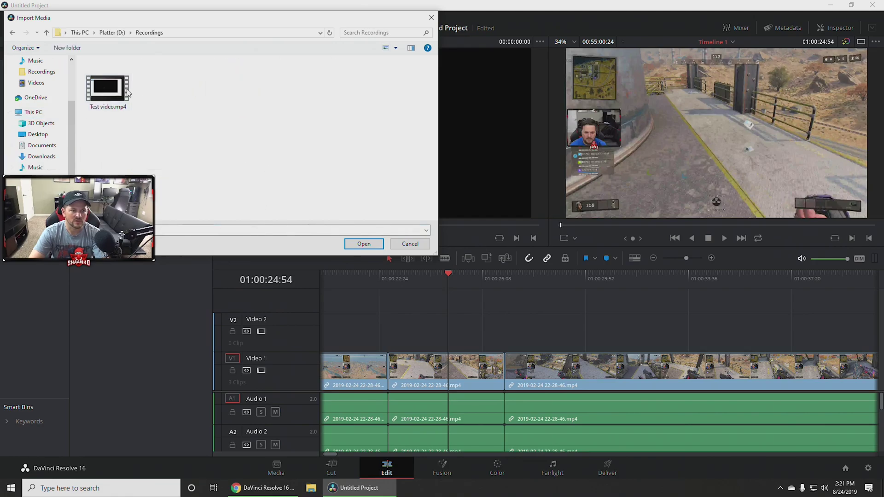
double_click(112, 95)
drag(109, 113, 392, 318)
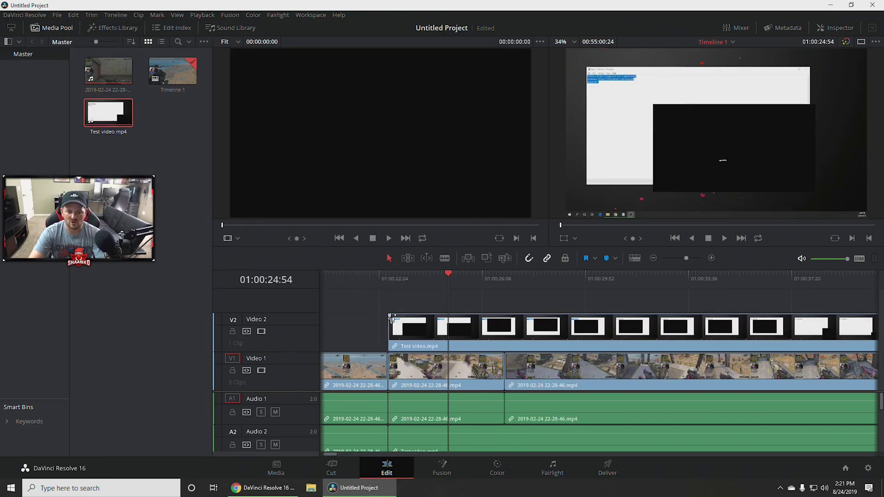
click(428, 373)
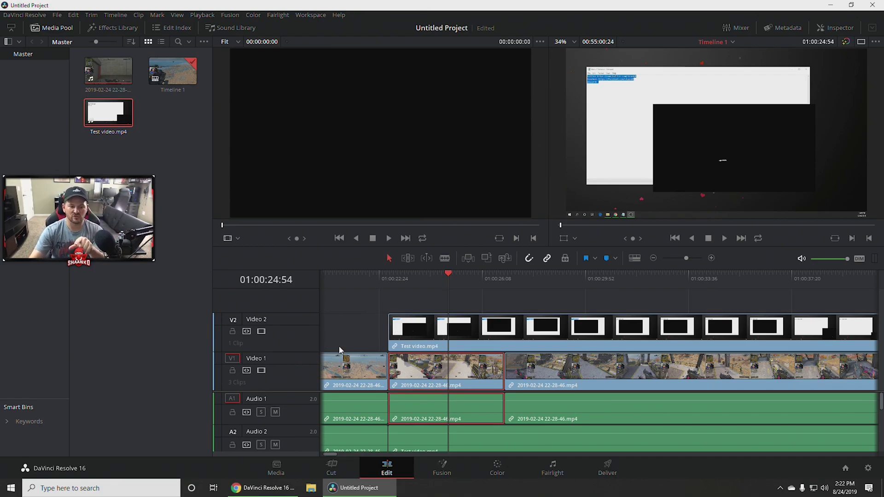
drag(454, 275, 371, 271)
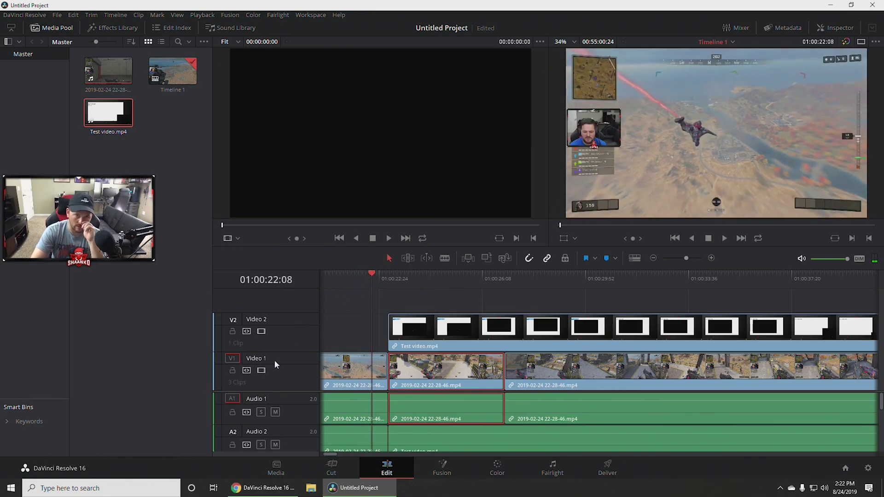
drag(373, 275, 379, 276)
drag(382, 273, 503, 290)
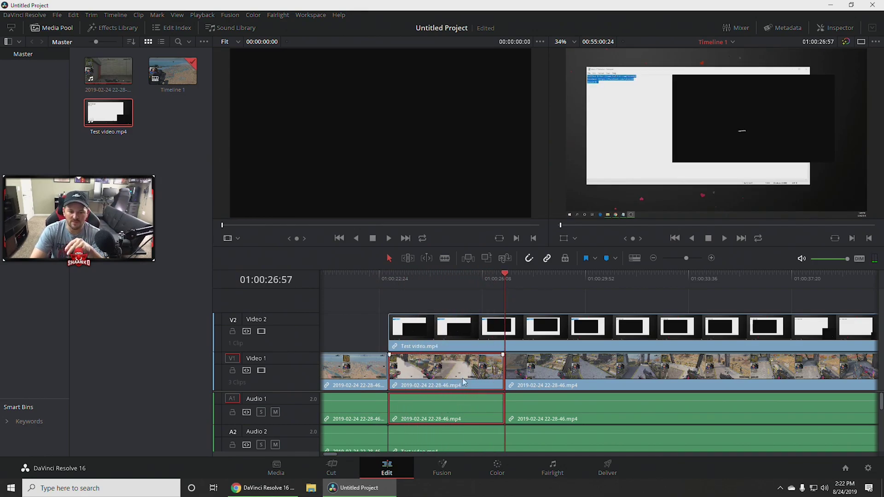
drag(505, 276, 538, 279)
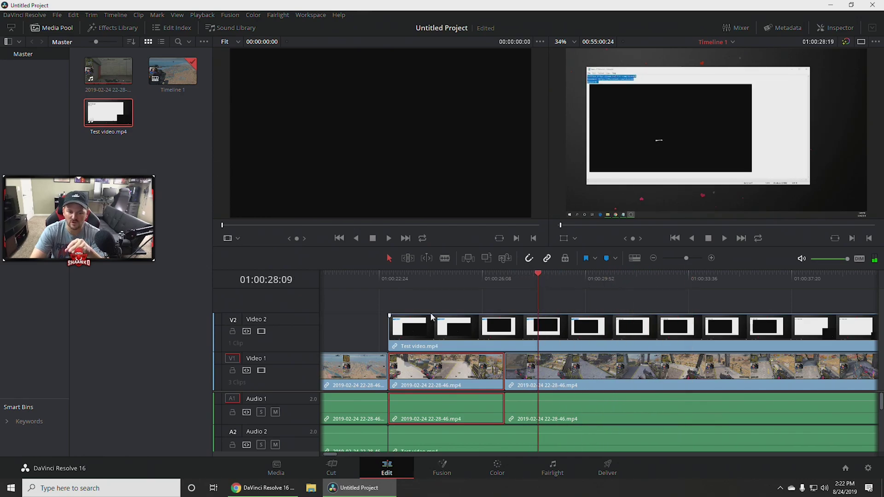
click(494, 321)
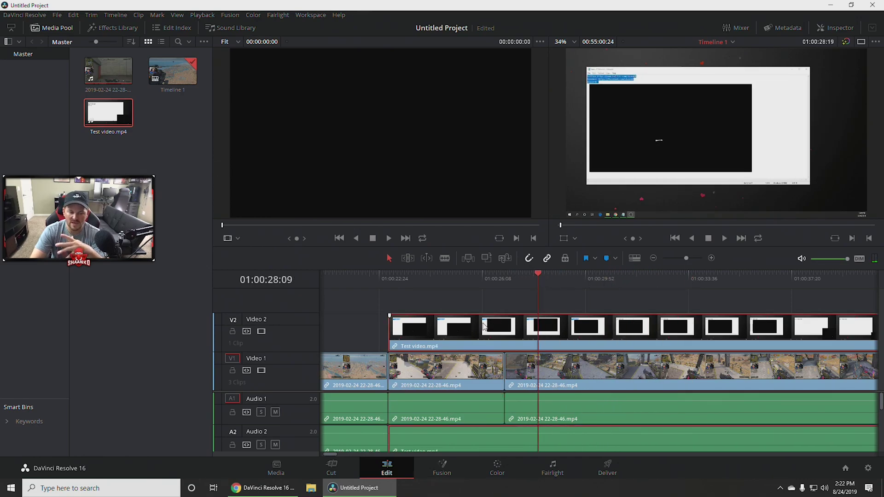
Toggle the Video 2 track on and off, then undo the Test video.mp4 overlay and last cut.
right_click(483, 327)
click(456, 328)
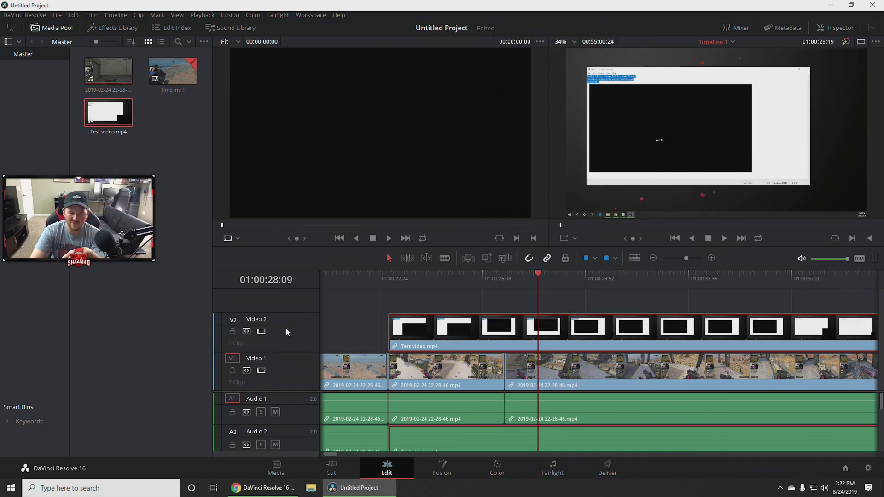
click(261, 332)
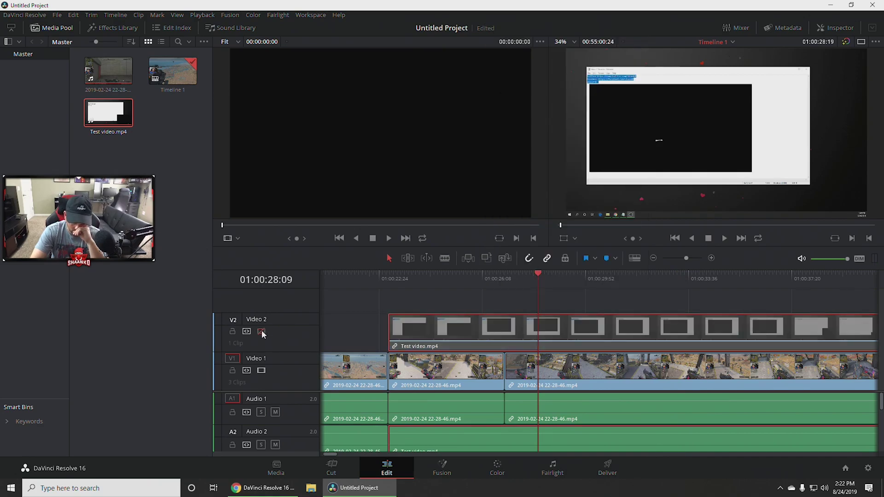
click(261, 331)
click(261, 331)
click(261, 331)
click(261, 331)
click(261, 332)
click(261, 332)
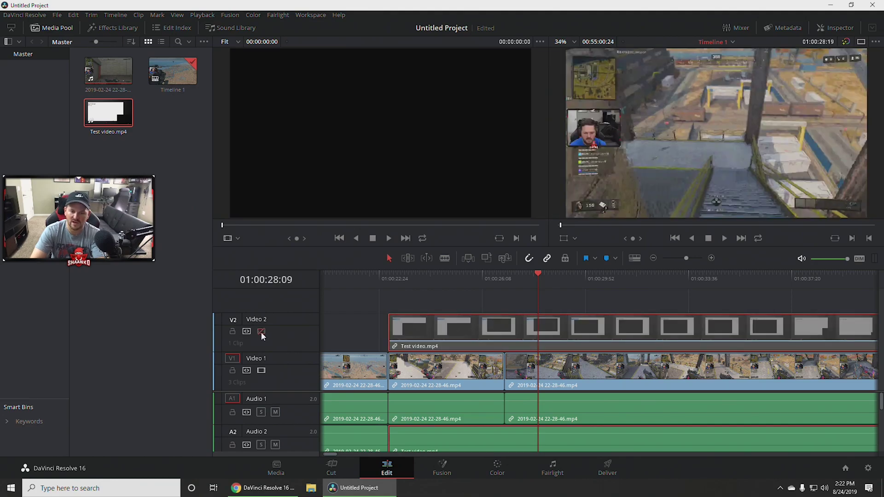
click(261, 332)
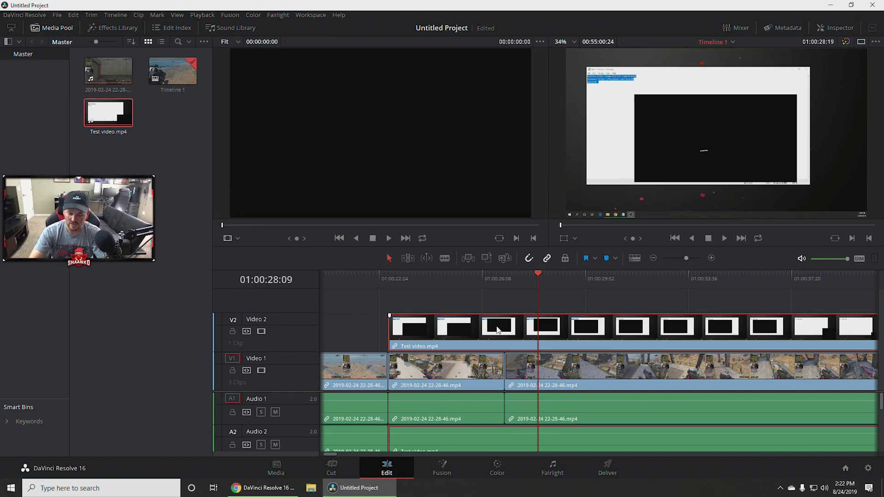
key(ctrl+z)
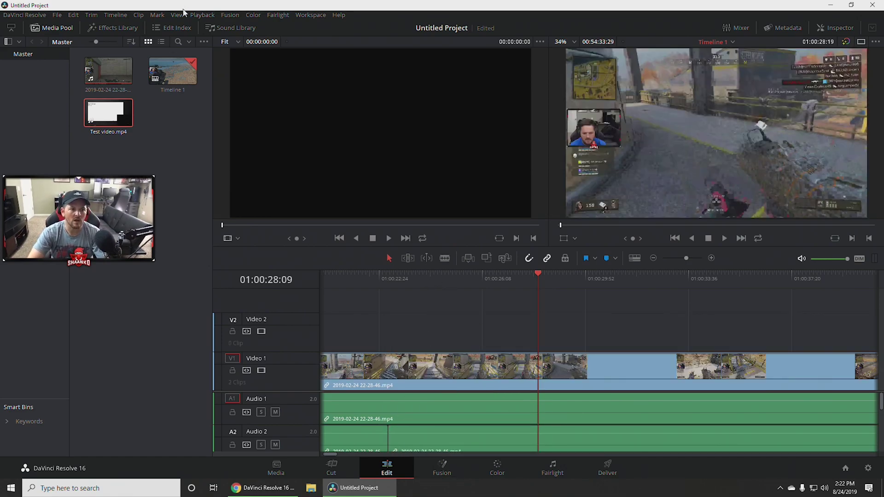
Split the Video 1 gameplay clip at a new cut point.
click(123, 26)
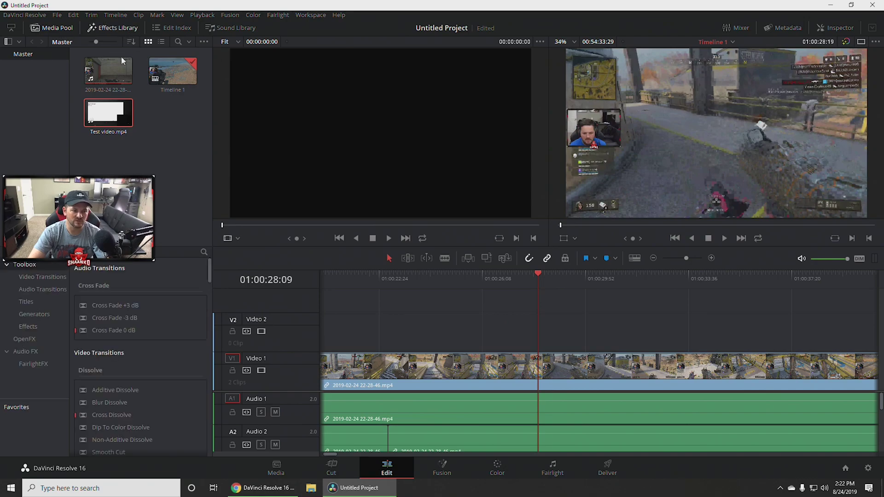
scroll(137, 392, down, 1)
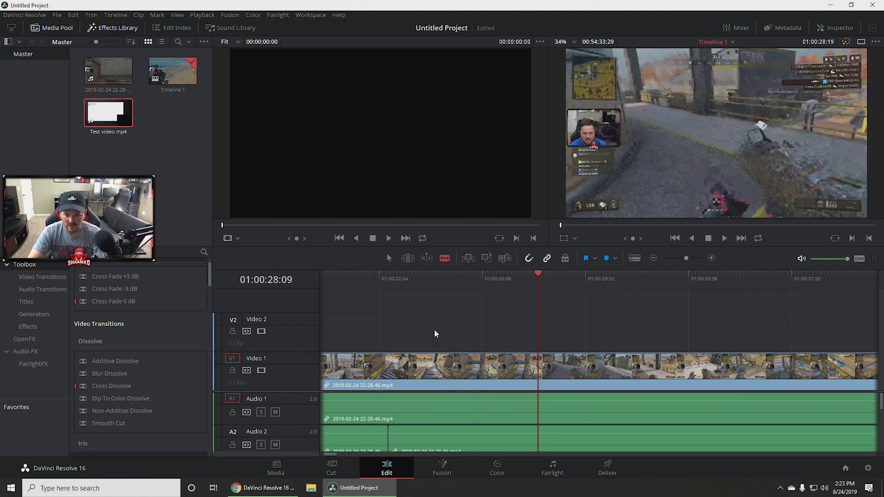
key(b)
click(466, 366)
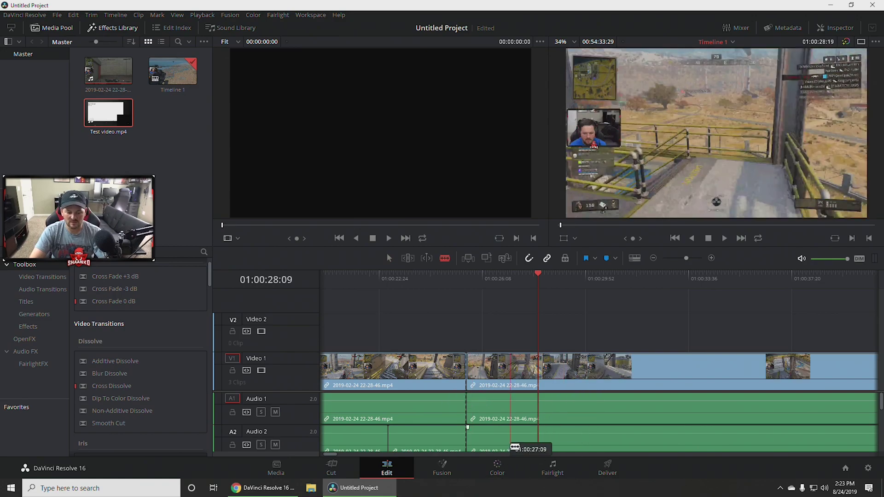
key(a)
click(419, 368)
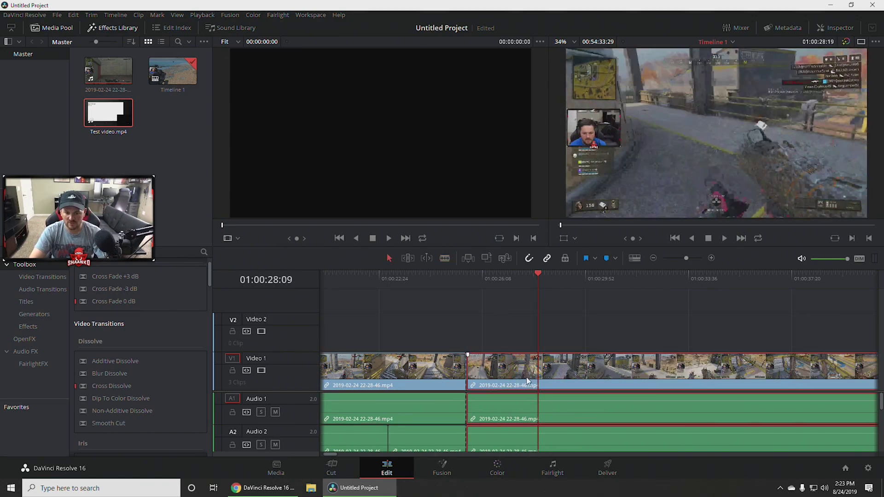
click(500, 379)
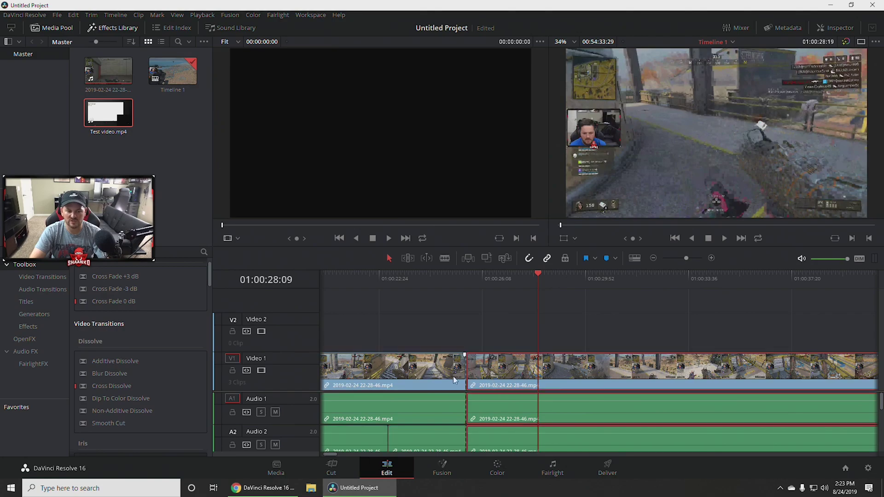
click(454, 376)
click(504, 377)
click(455, 376)
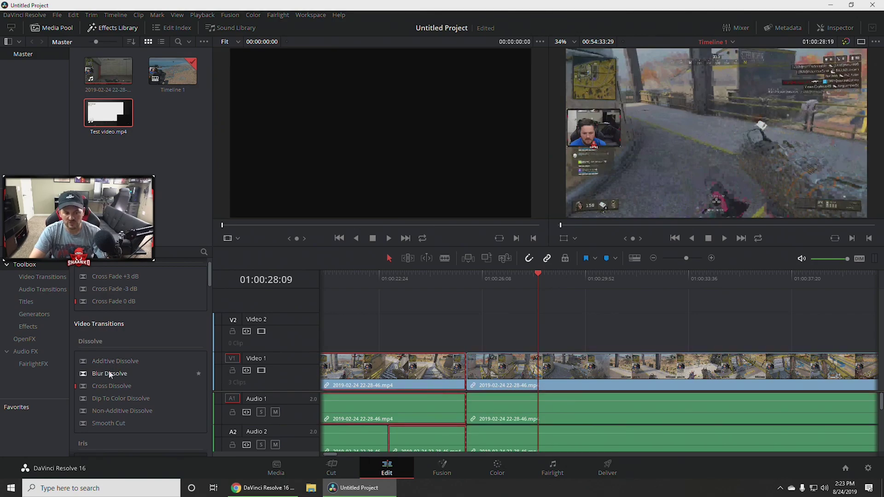
Drag a Cross Dissolve from Video Transitions onto the Video 1 cut.
click(112, 29)
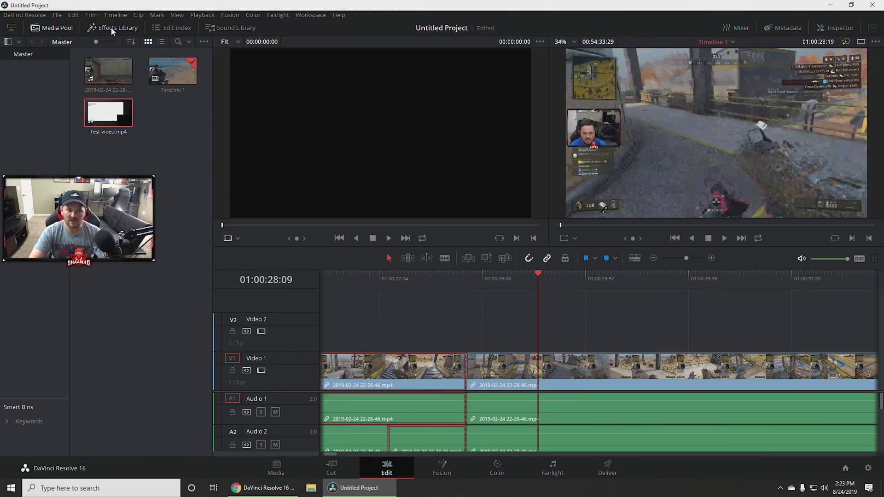
click(113, 29)
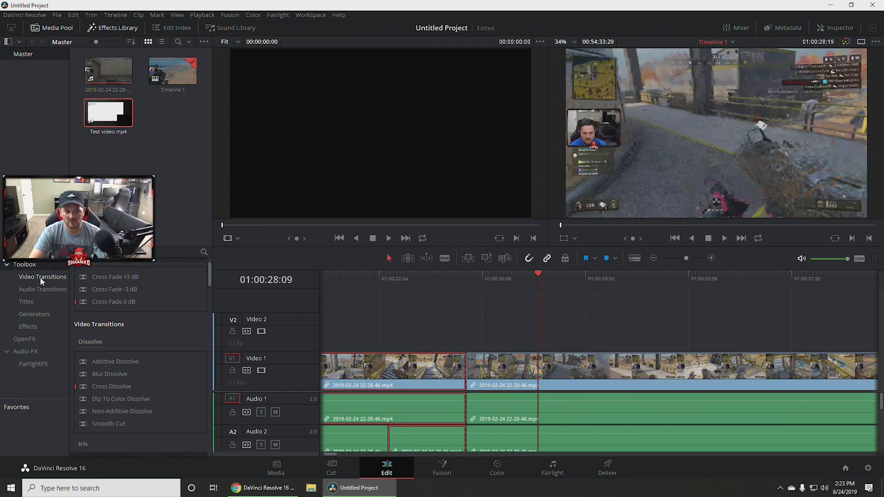
click(46, 277)
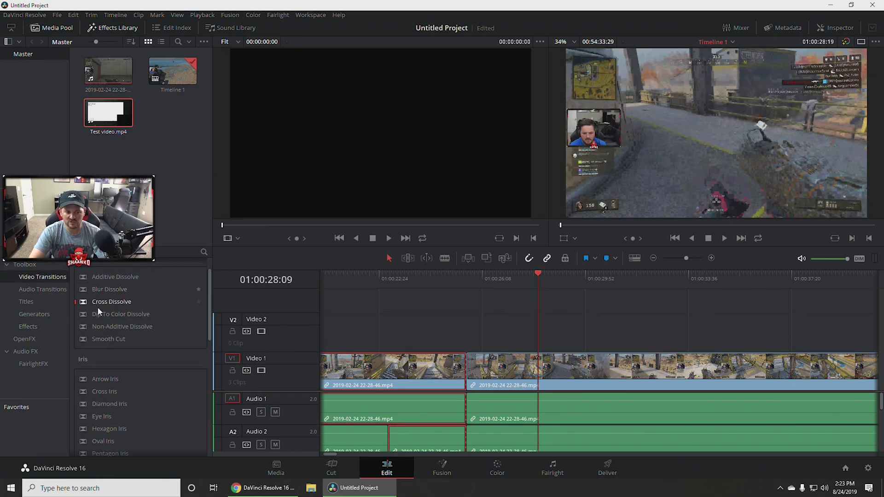
scroll(117, 358, up, 2)
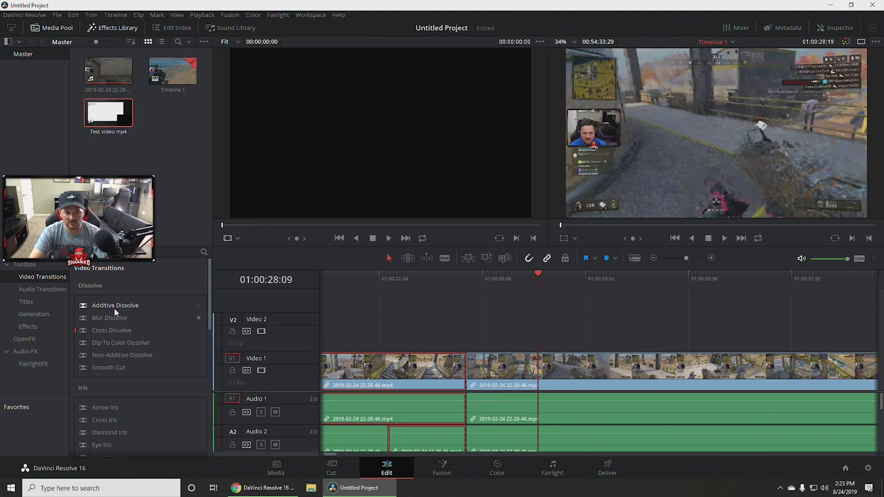
drag(111, 331, 542, 370)
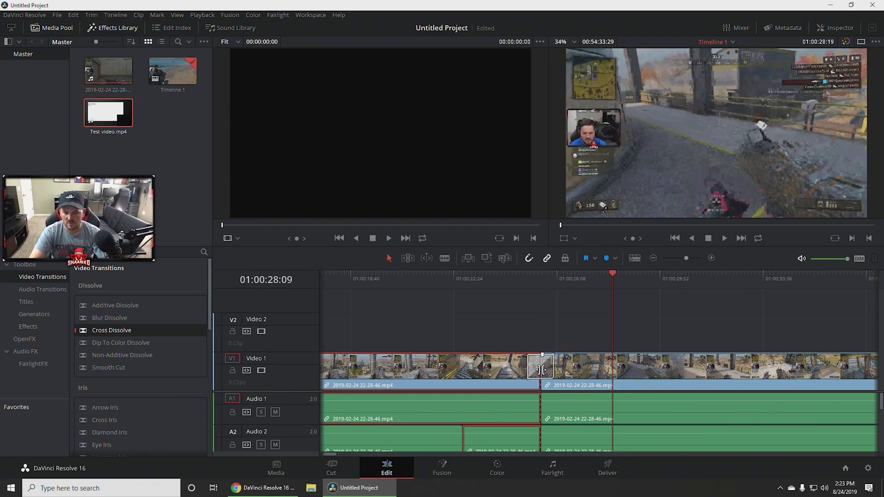
Preview the Cross Dissolve twice from just before it, then select the second Video 1 clip.
drag(613, 273, 462, 275)
key(space)
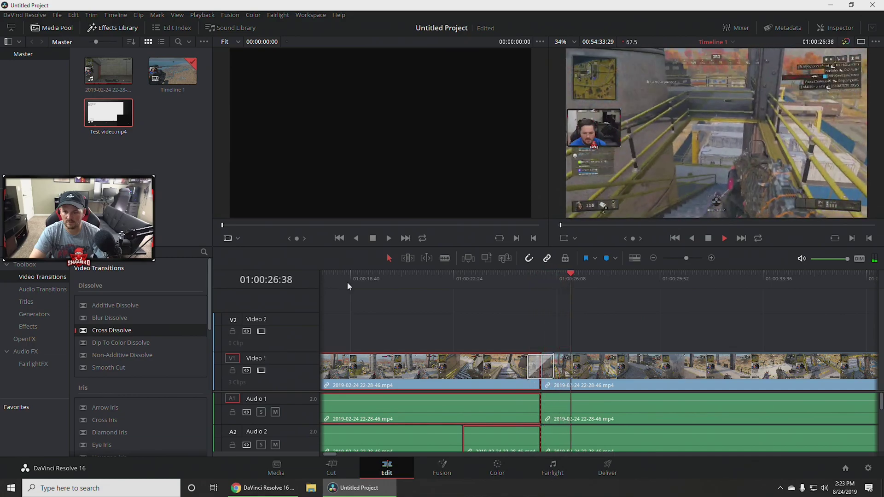
key(space)
drag(591, 274, 519, 273)
key(space)
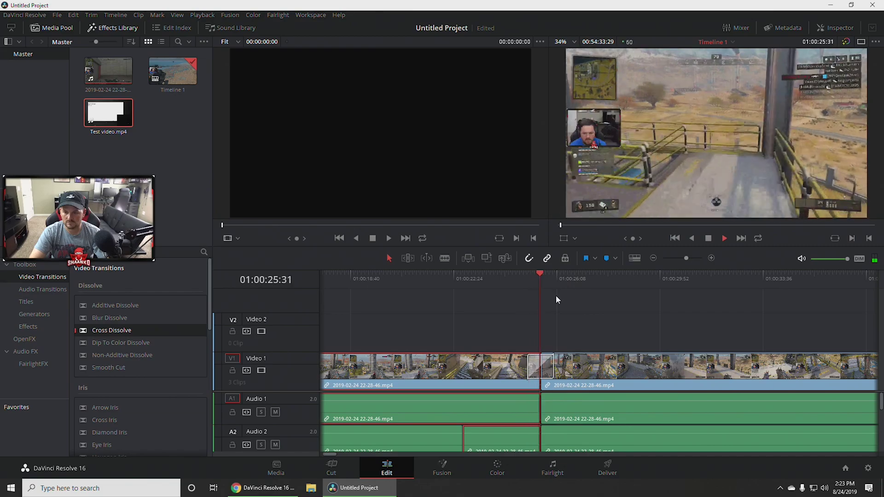
key(space)
click(679, 372)
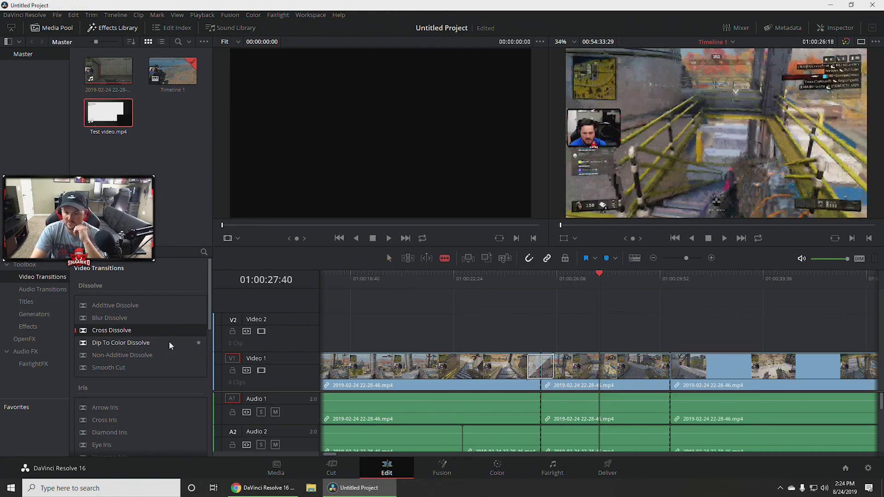
Switch to the Selection tool and delete the two middle clips from Video 1.
key(a)
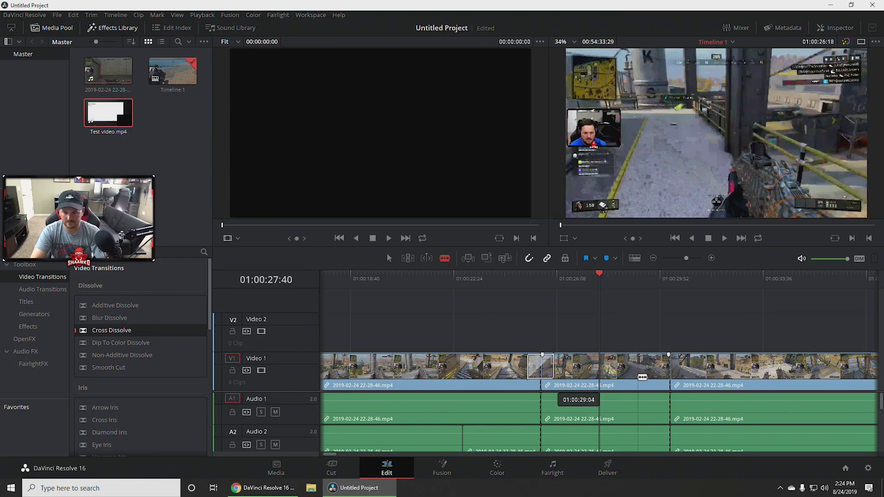
click(621, 380)
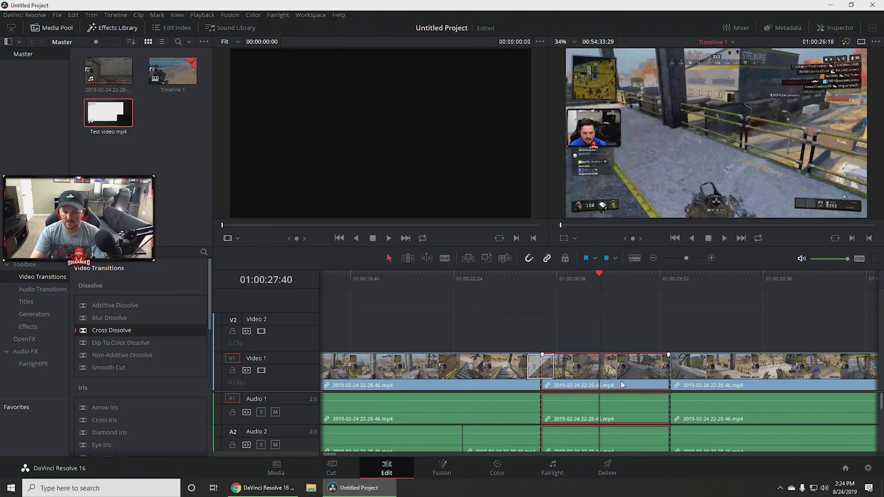
key(Delete)
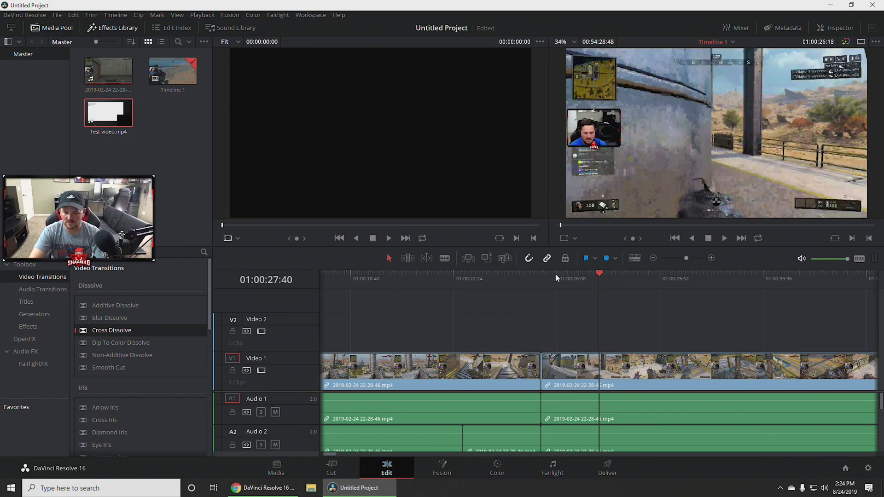
click(611, 371)
key(Delete)
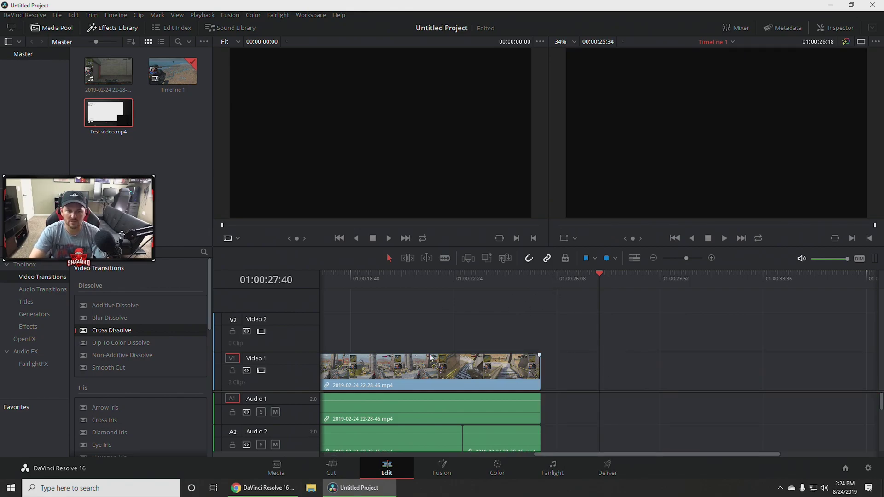
Place Test video.mp4 after the gameplay clip and play across the cut.
drag(115, 117, 550, 369)
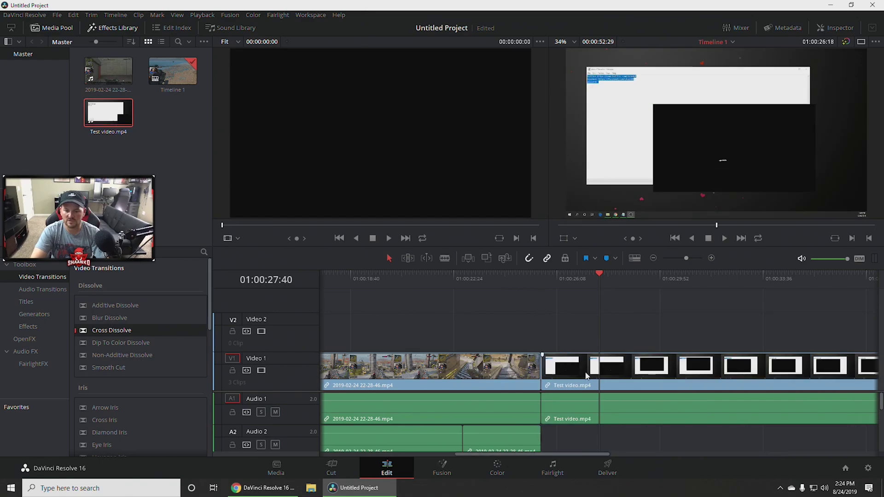
click(513, 273)
key(space)
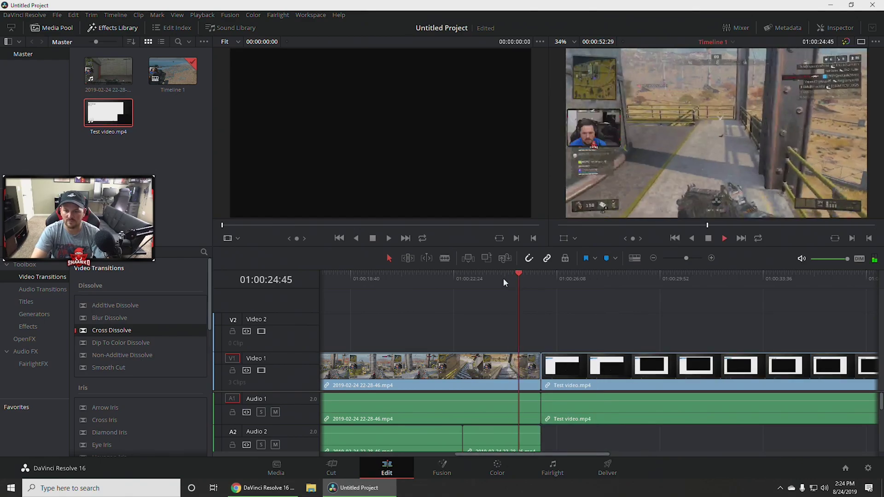
key(space)
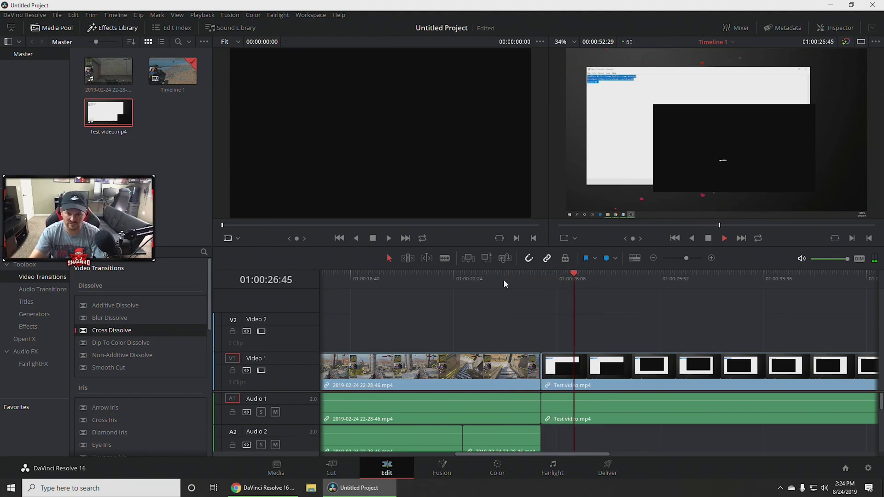
Add a Cross Dissolve at the cut and preview it from just before.
drag(117, 331, 587, 372)
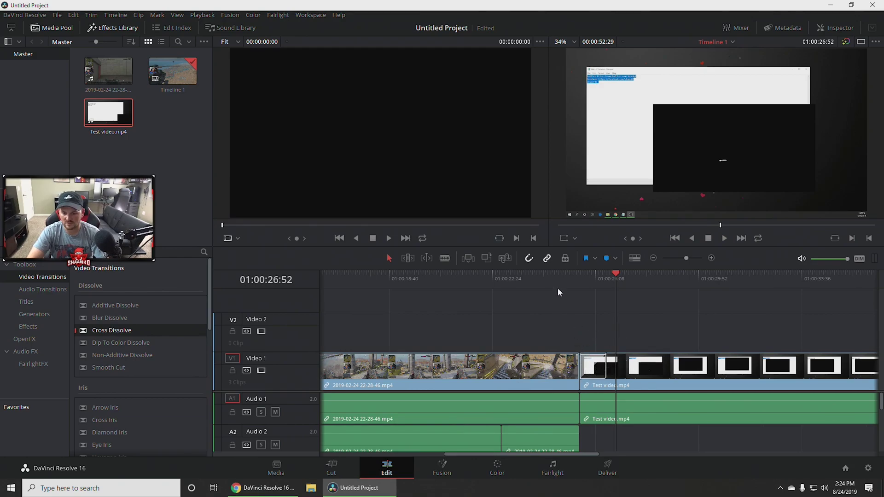
click(552, 274)
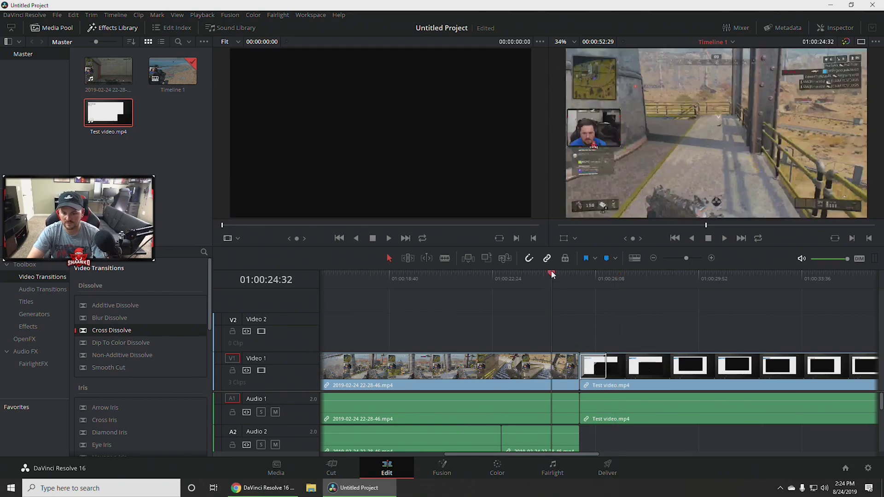
click(466, 274)
key(space)
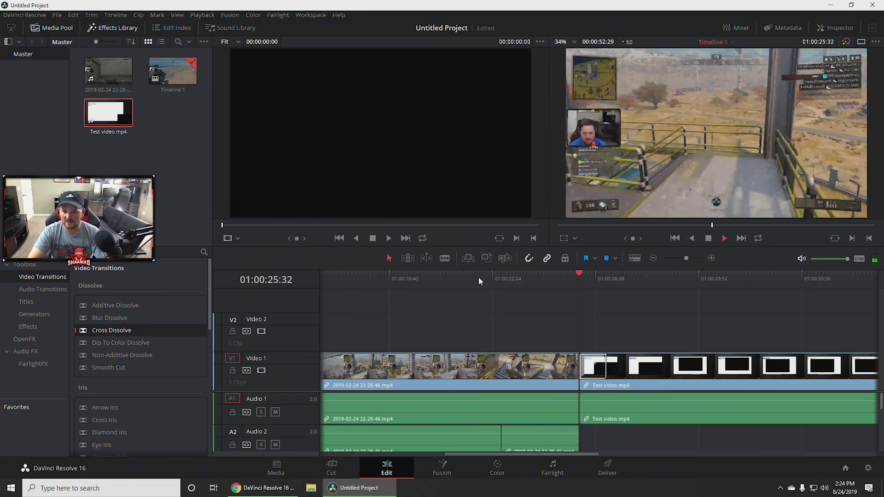
Replay the cut between the gameplay clip and Test video.mp4.
drag(634, 273, 510, 280)
key(space)
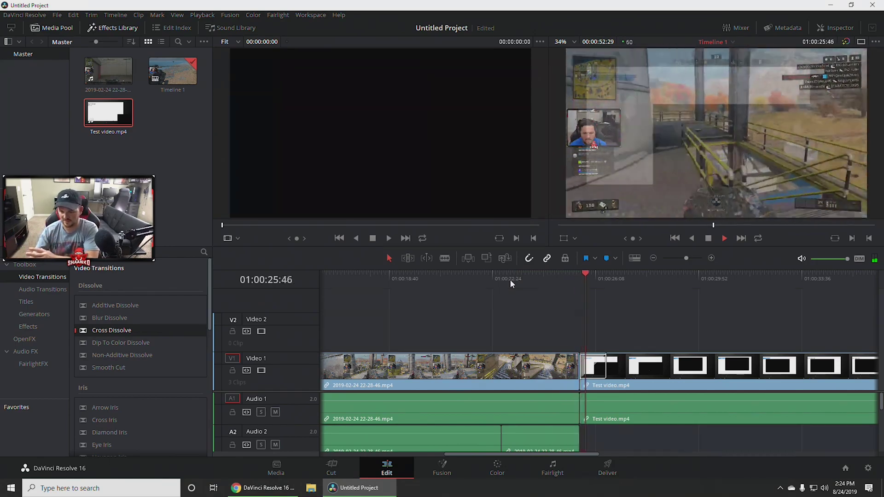
key(space)
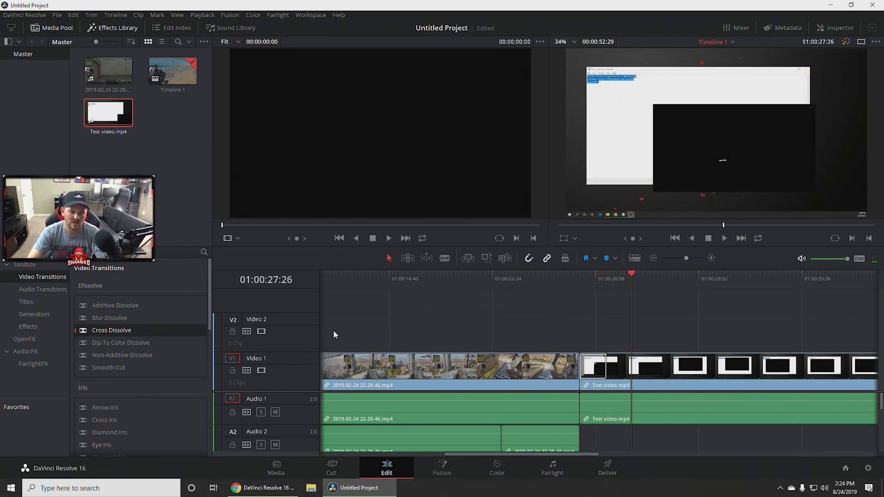
Try Slide, then put a Push transition on the cut and preview it.
scroll(113, 369, down, 5)
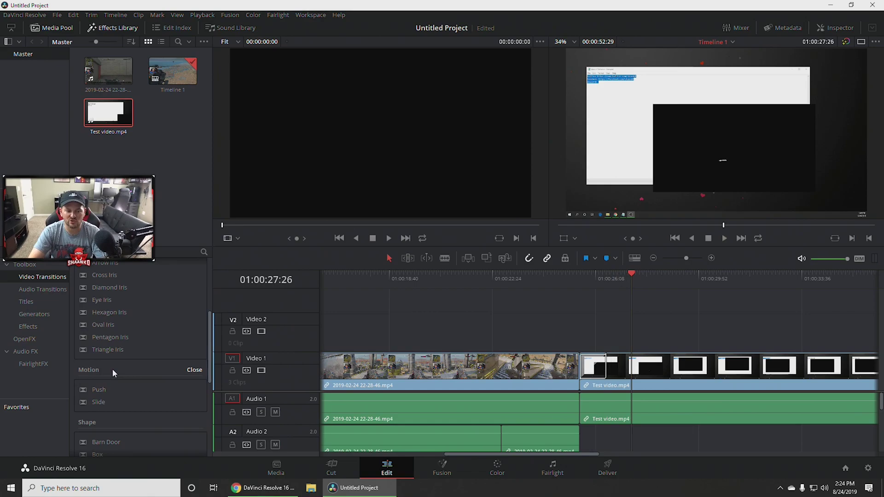
scroll(113, 370, down, 1)
drag(115, 370, 601, 366)
drag(123, 364, 590, 374)
drag(632, 273, 526, 273)
key(space)
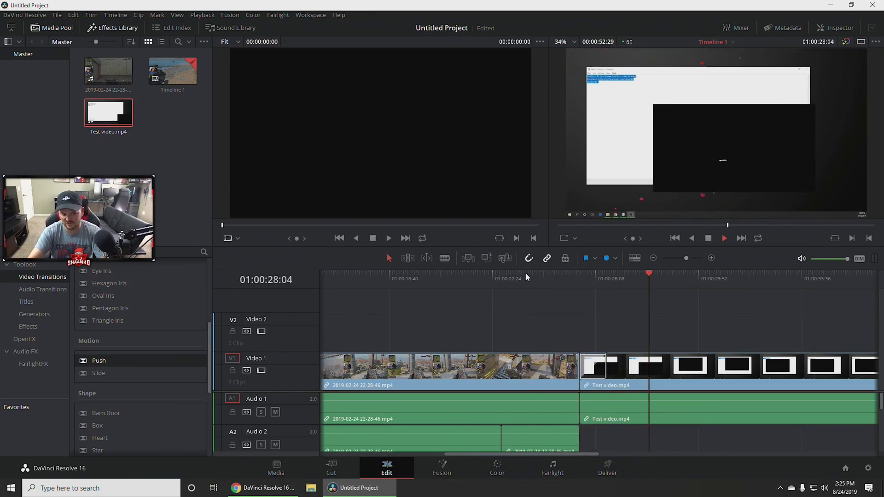
key(space)
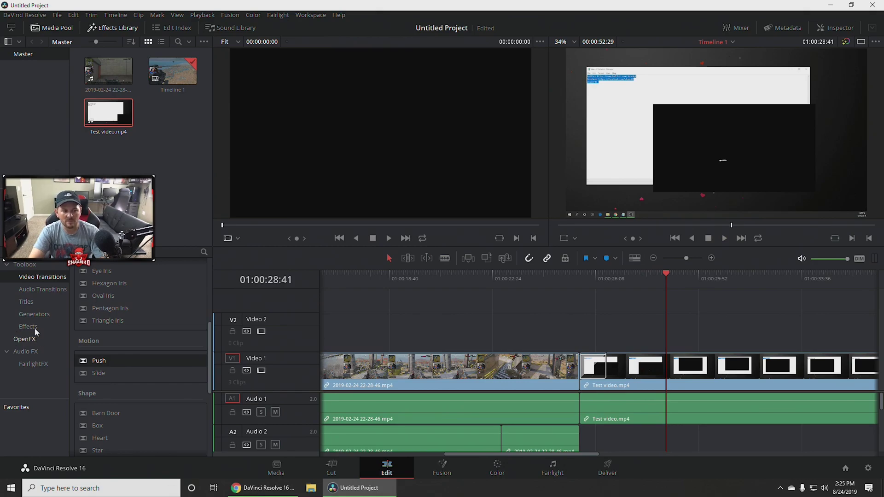
Add an L Lower 3rd title to Video 2, move it earlier, and scrub to it.
click(32, 302)
scroll(123, 324, up, 8)
drag(108, 288, 584, 331)
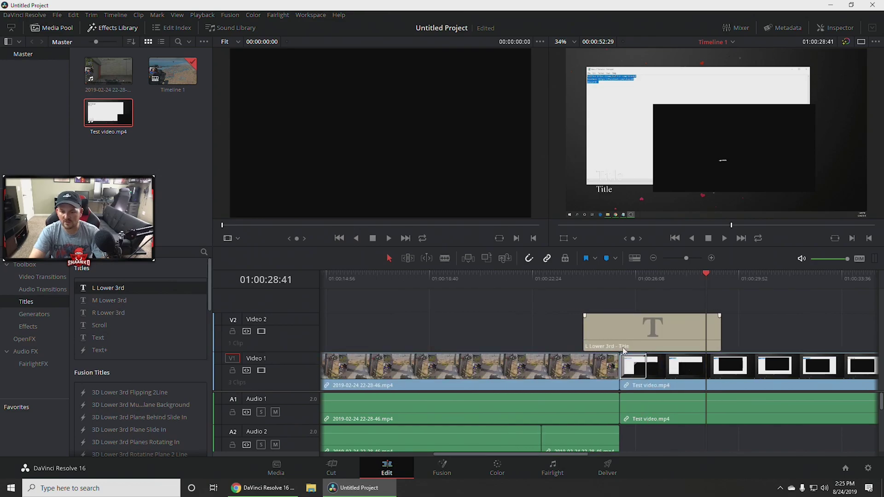
drag(646, 327, 376, 327)
click(357, 279)
drag(359, 276, 700, 276)
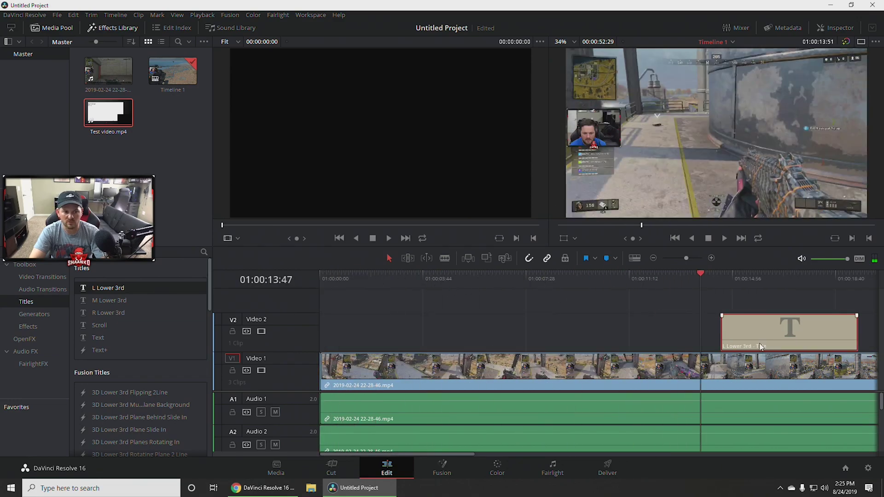
Replace the lower third's placeholder Title text with the creator's gamer tag.
double_click(794, 326)
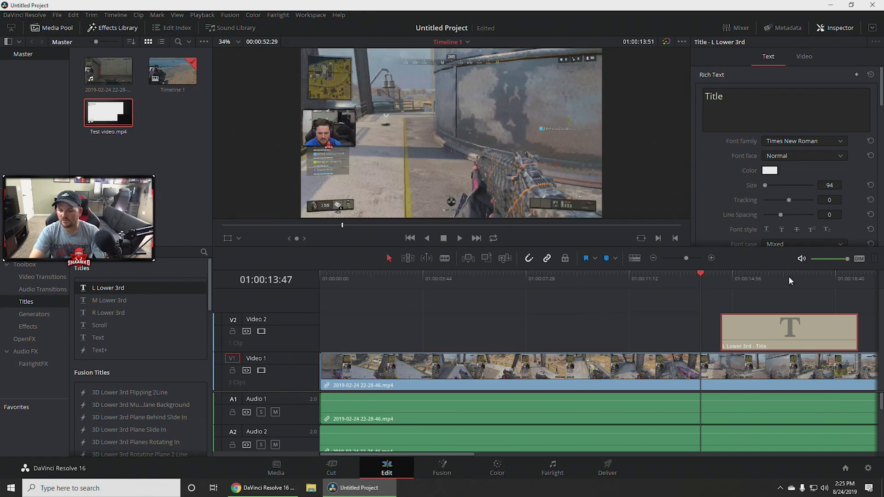
drag(742, 121, 684, 104)
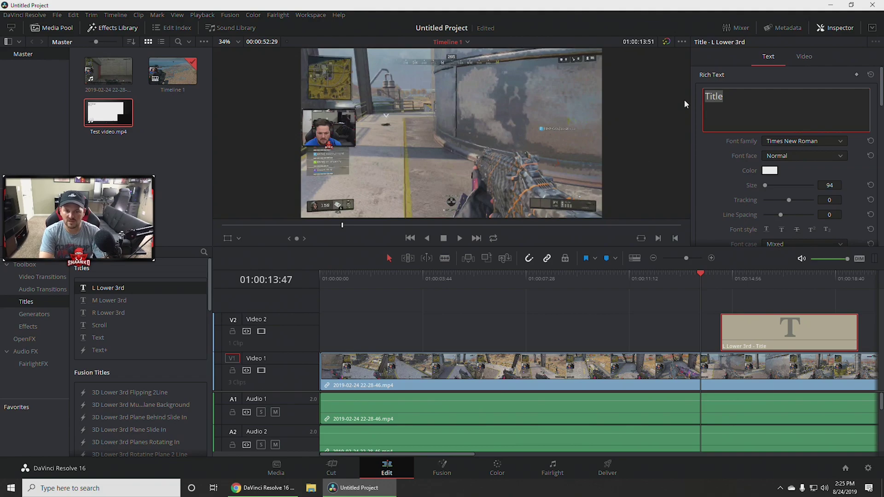
text(Shaank 0)
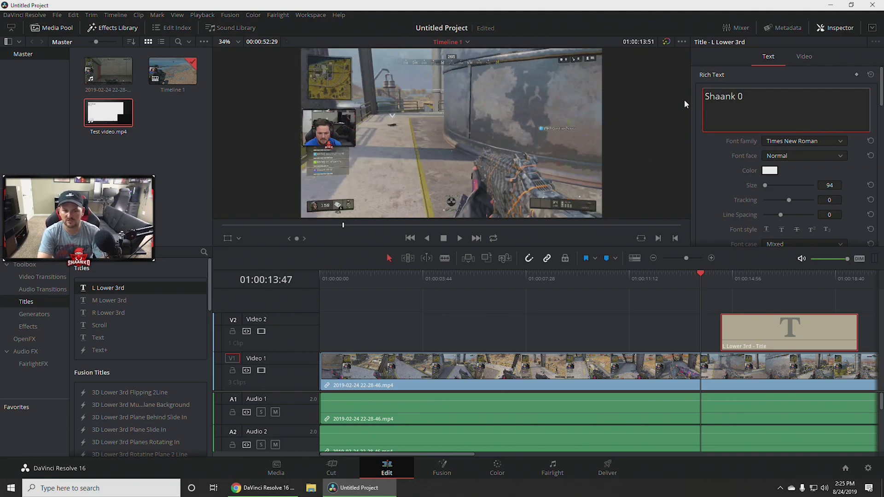
Make the title text bright red, keeping Times New Roman with the Normal face.
click(774, 171)
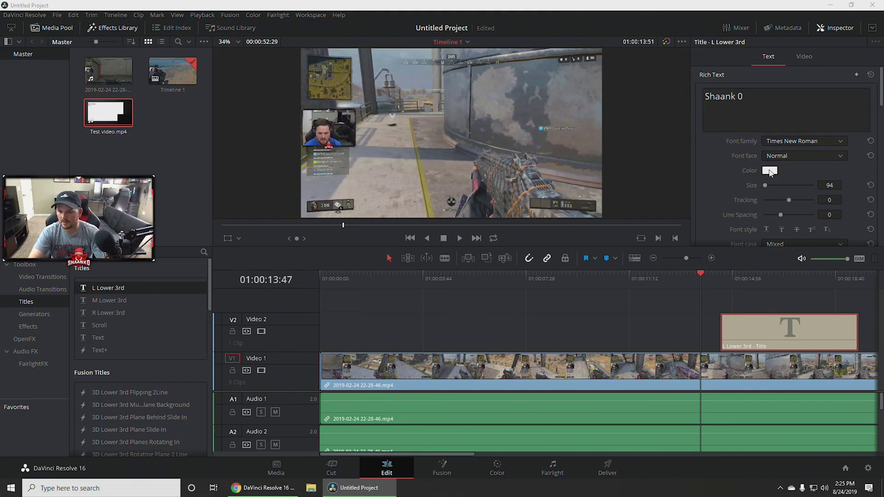
click(337, 197)
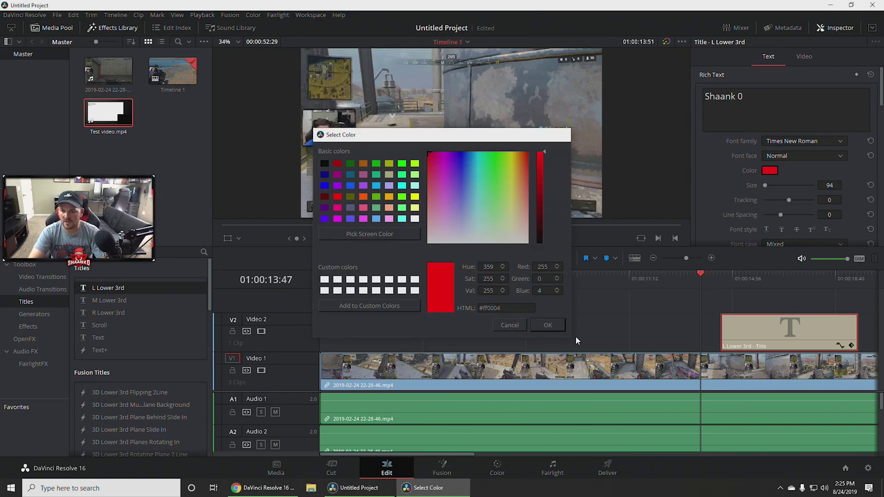
click(547, 325)
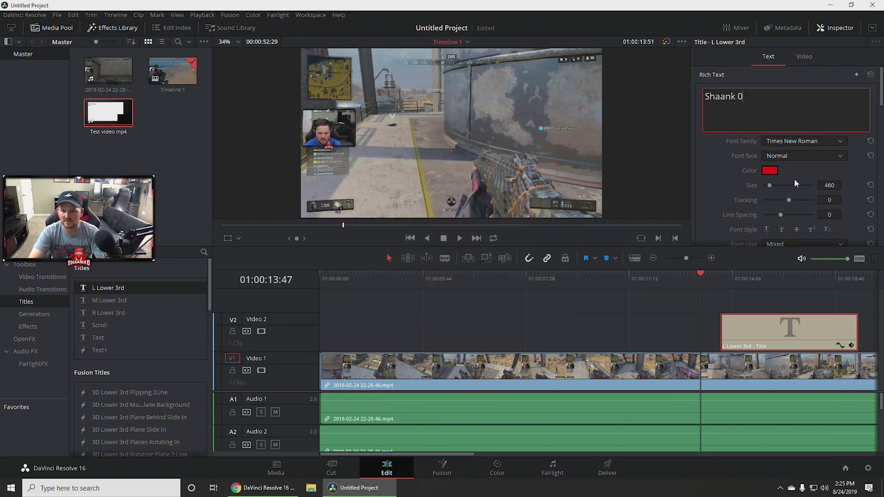
click(807, 143)
click(796, 156)
click(716, 179)
Play the red title over the gameplay from the start of the clip.
scroll(747, 221, down, 7)
drag(702, 276, 661, 271)
key(space)
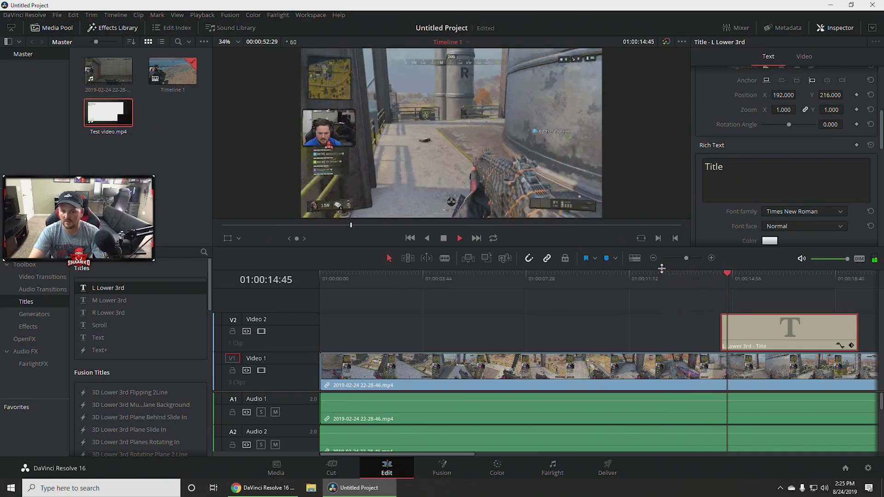
key(space)
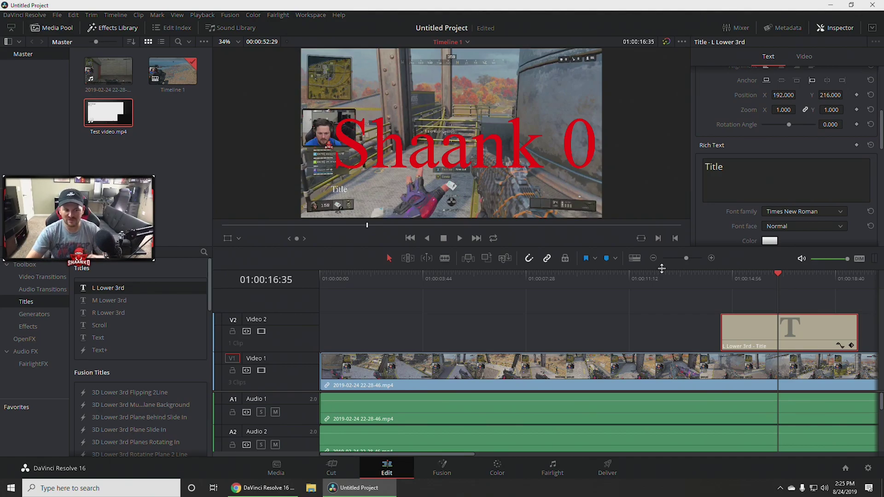
Add a 3D Title Cinematic Type title to Video 2 and expand its First Text Controls.
scroll(121, 323, down, 5)
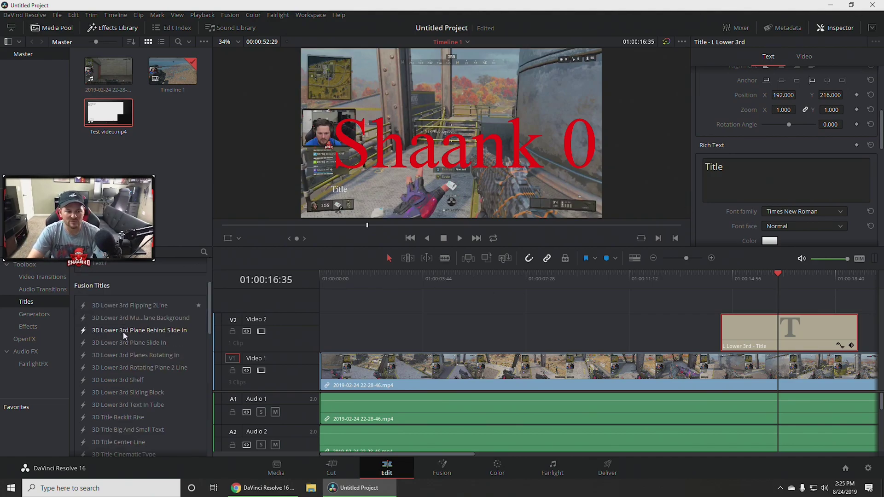
drag(135, 339, 441, 333)
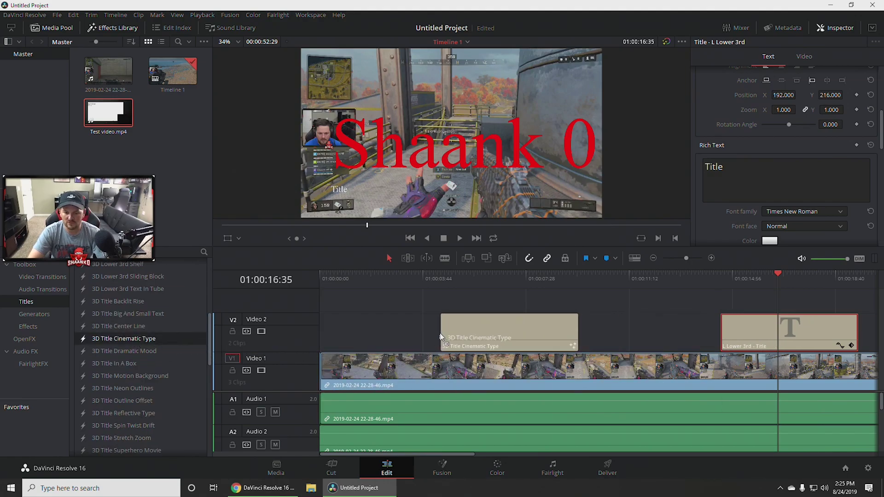
click(494, 333)
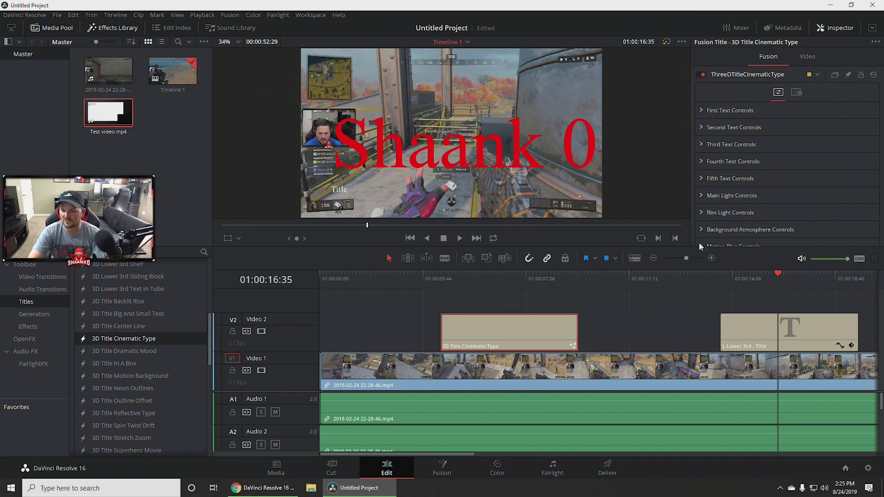
click(701, 111)
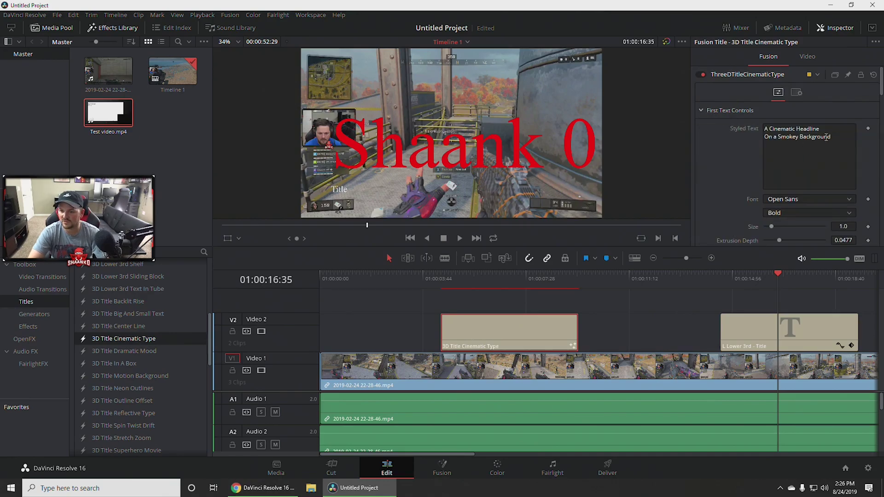
scroll(822, 199, down, 15)
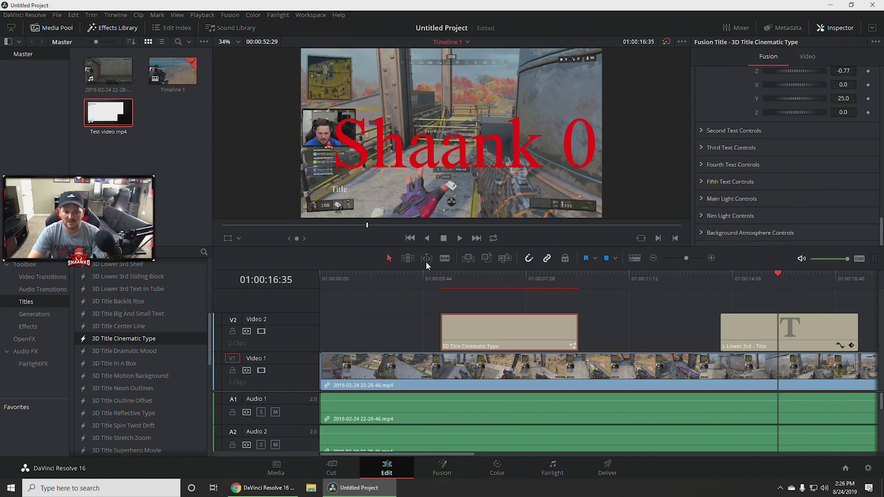
Return to the Selection tool with dynamic trim off and play the cinematic title.
click(412, 272)
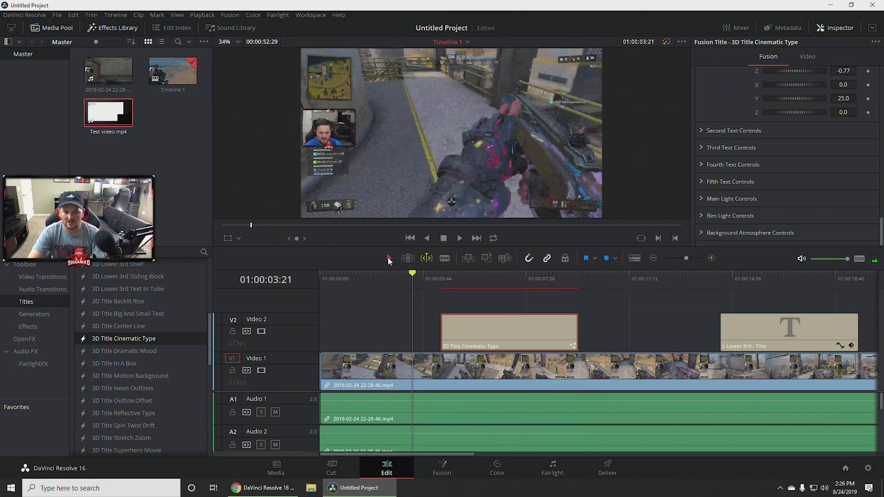
click(410, 258)
click(430, 259)
click(390, 259)
key(space)
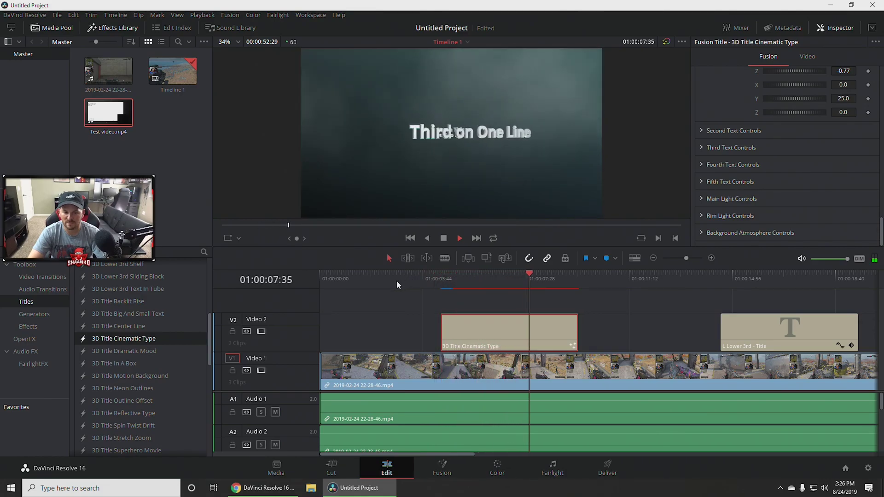
key(space)
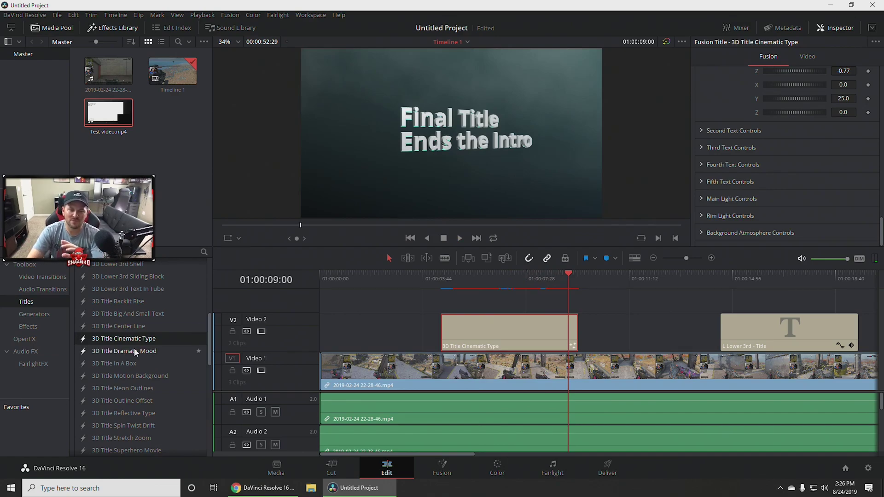
Scroll the titles list and hide then reshow the effects library.
scroll(135, 349, down, 10)
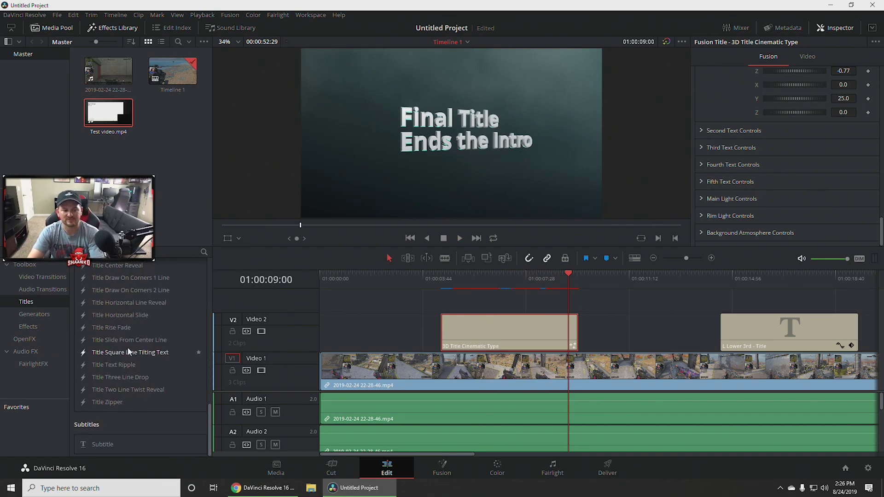
scroll(134, 359, up, 10)
scroll(133, 368, up, 5)
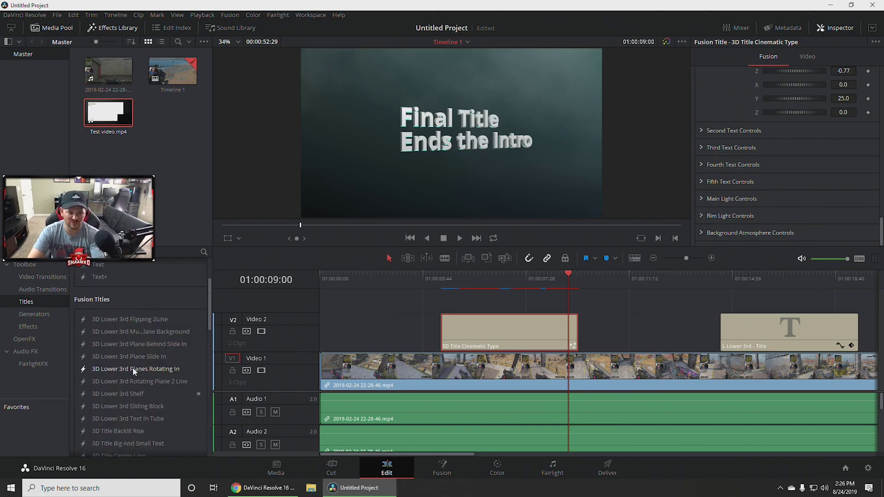
click(101, 27)
click(105, 26)
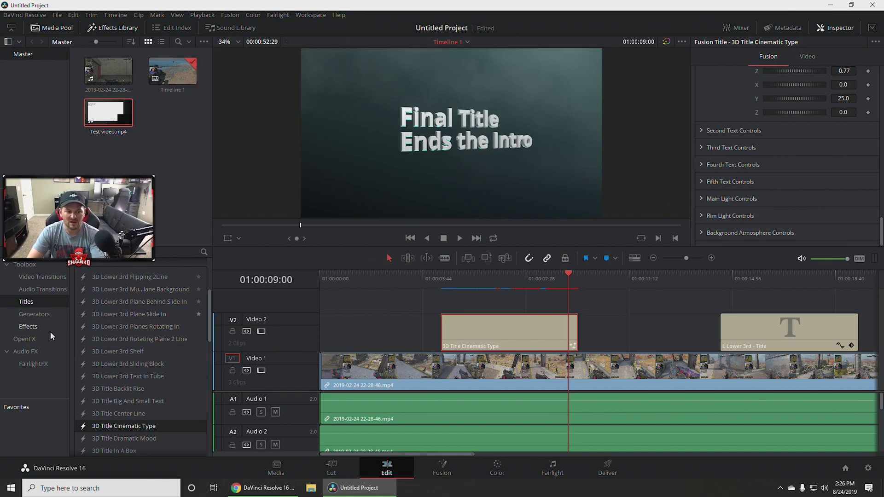
Browse Effects, Generators and Audio FX, ending on Audio Transitions with the Cross Fade options.
click(30, 327)
click(37, 316)
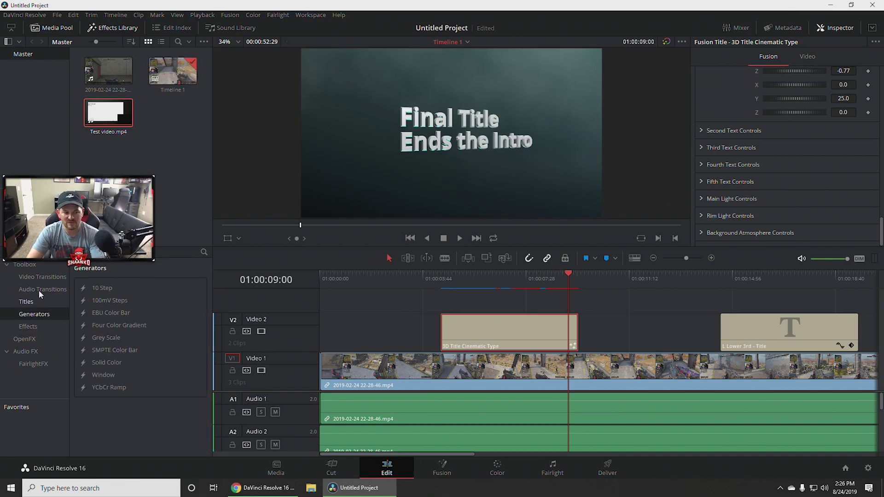
click(34, 353)
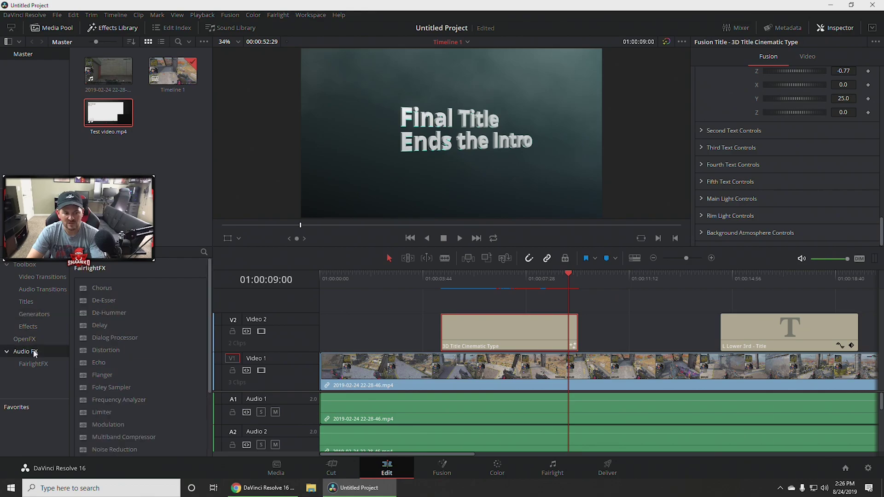
scroll(164, 349, down, 3)
scroll(165, 350, up, 3)
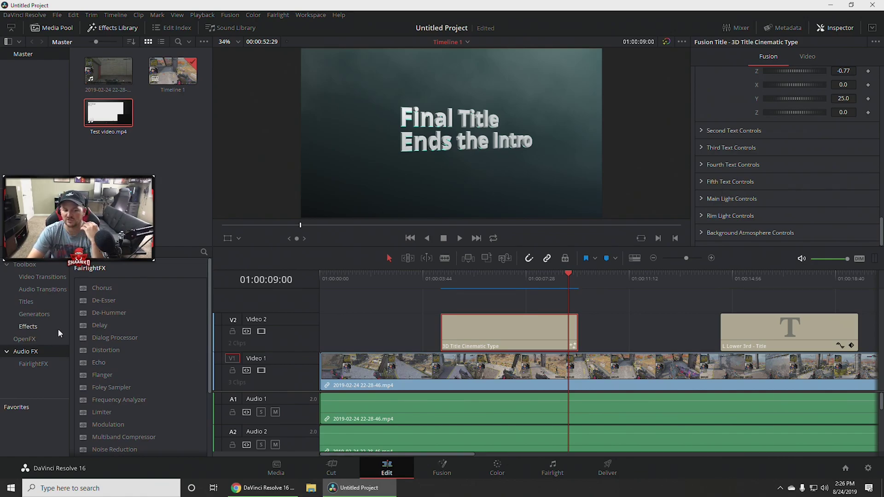
scroll(105, 354, down, 3)
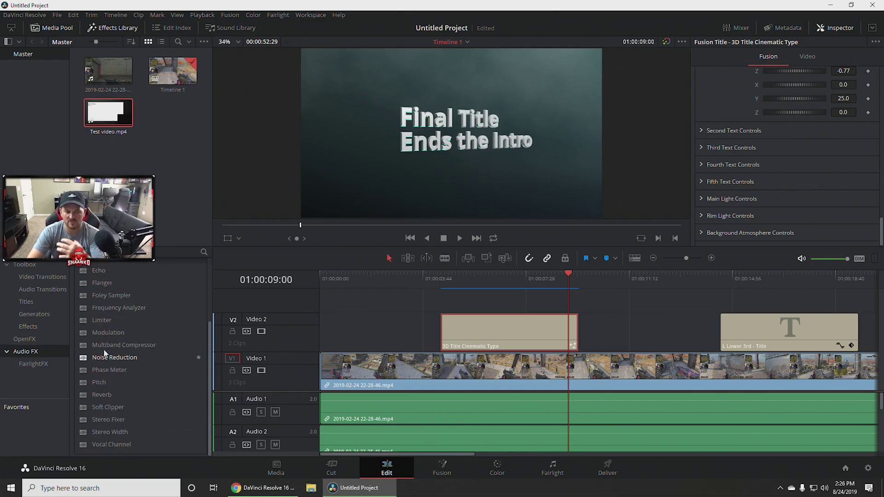
click(40, 328)
click(44, 290)
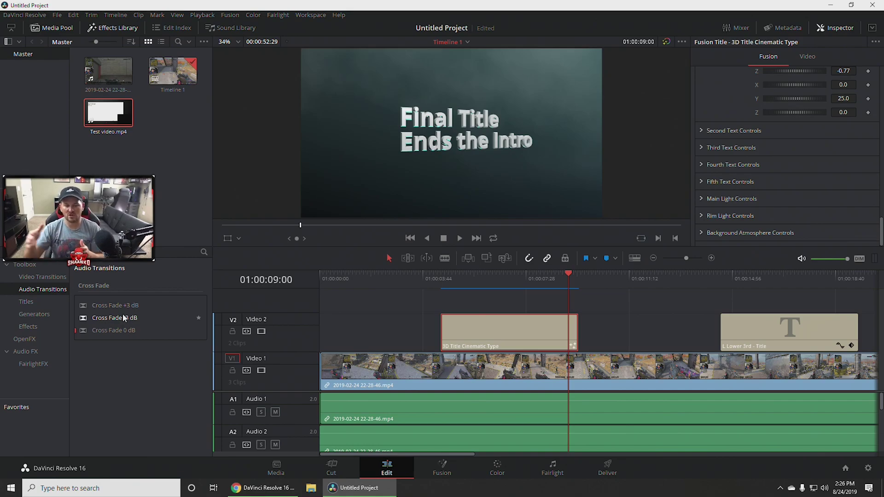
click(39, 277)
click(43, 289)
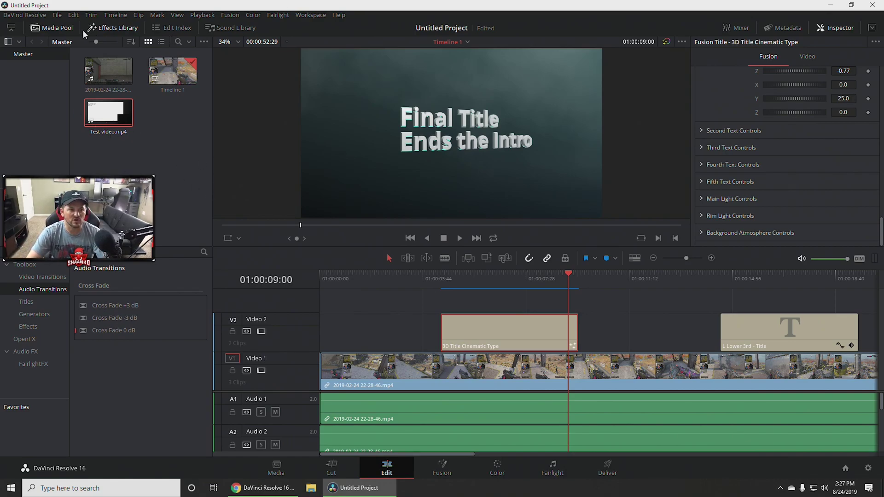
click(36, 28)
click(23, 15)
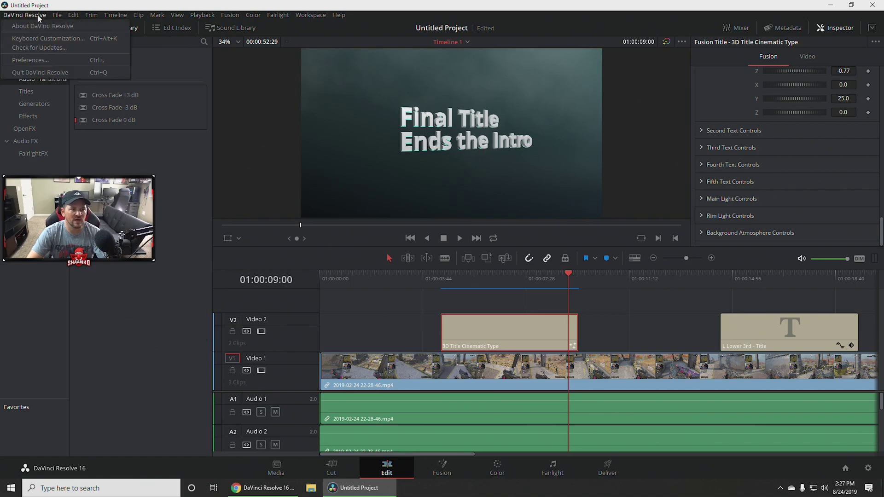
mouse_move(56, 14)
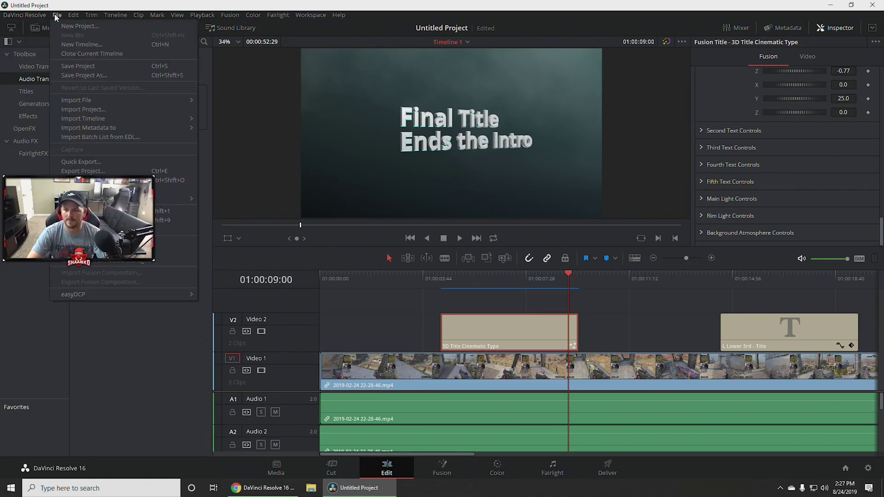
click(552, 13)
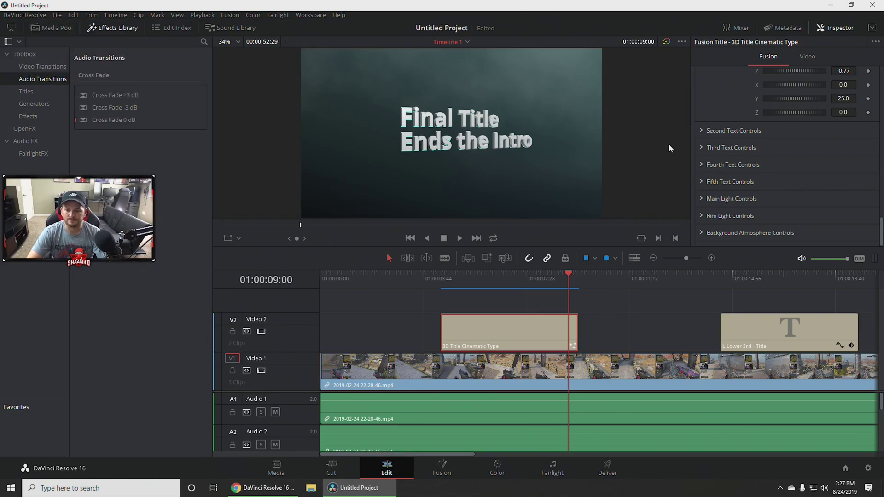
click(58, 26)
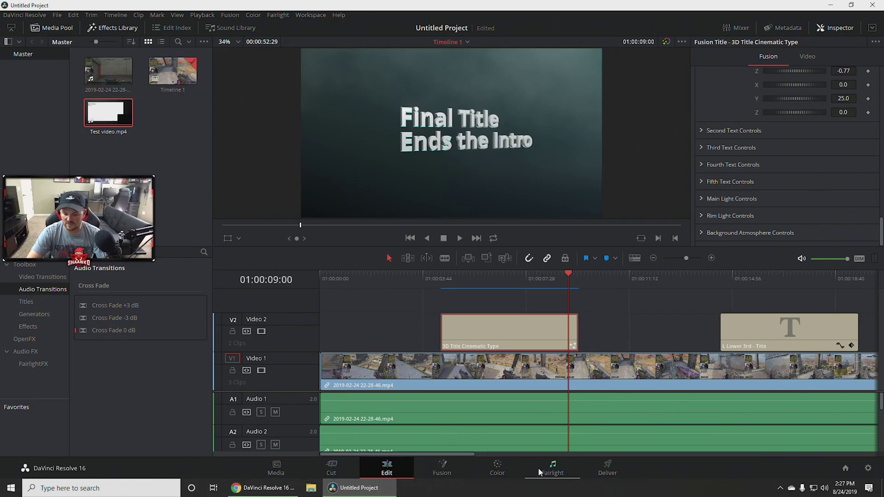
Tour the Media, Cut, Edit, Fusion, Color and Fairlight pages, returning to Media.
click(277, 467)
click(334, 469)
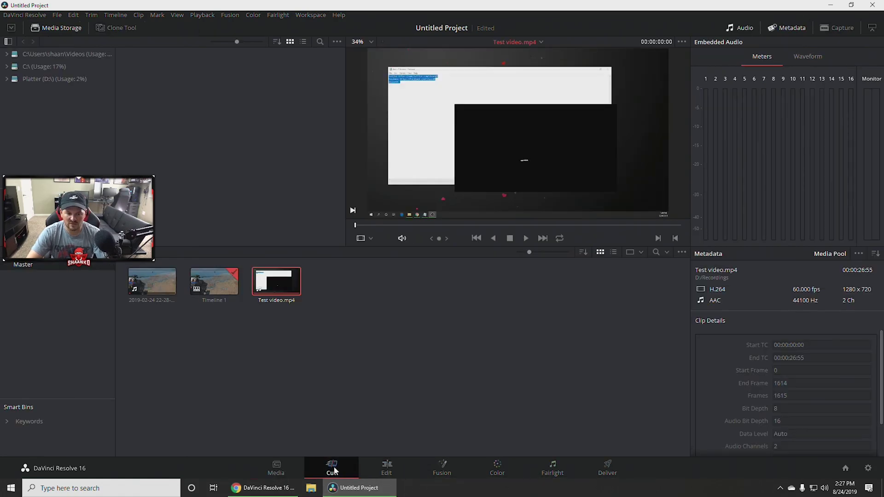
click(385, 469)
click(438, 469)
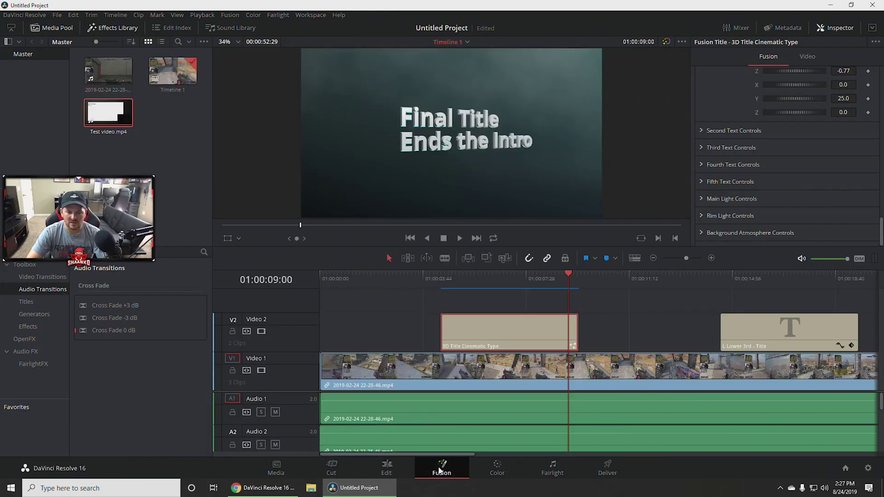
click(497, 469)
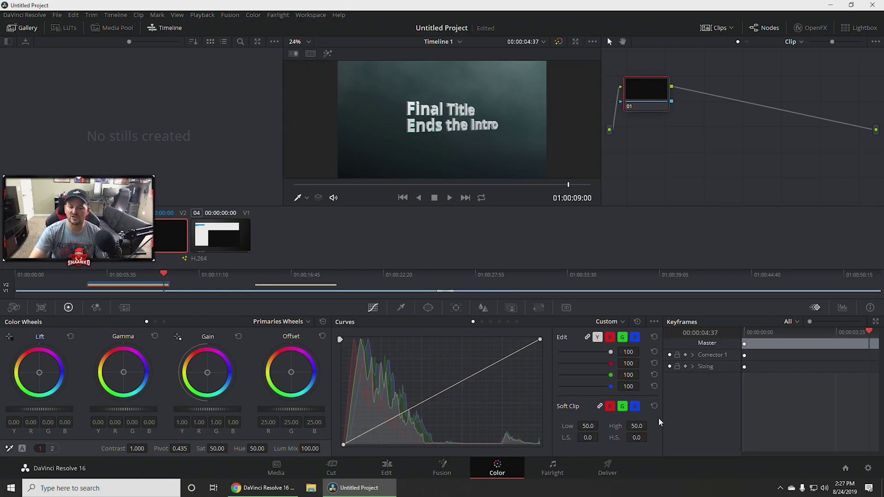
click(553, 469)
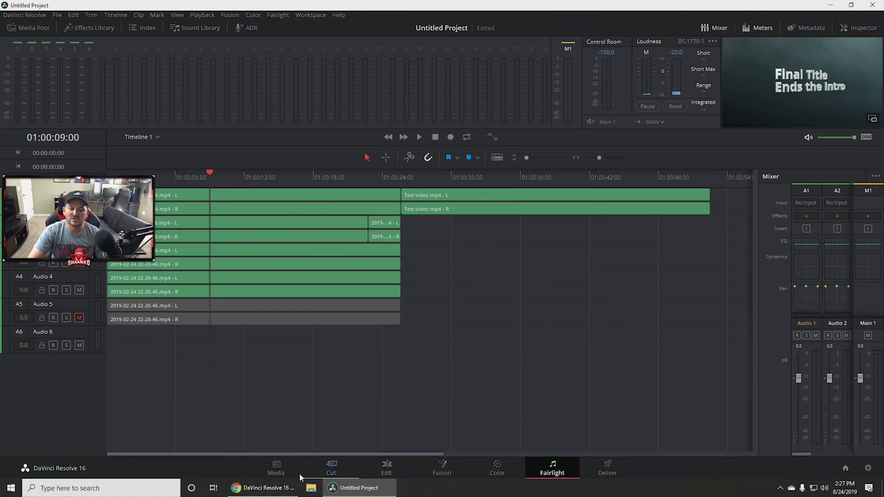
click(276, 469)
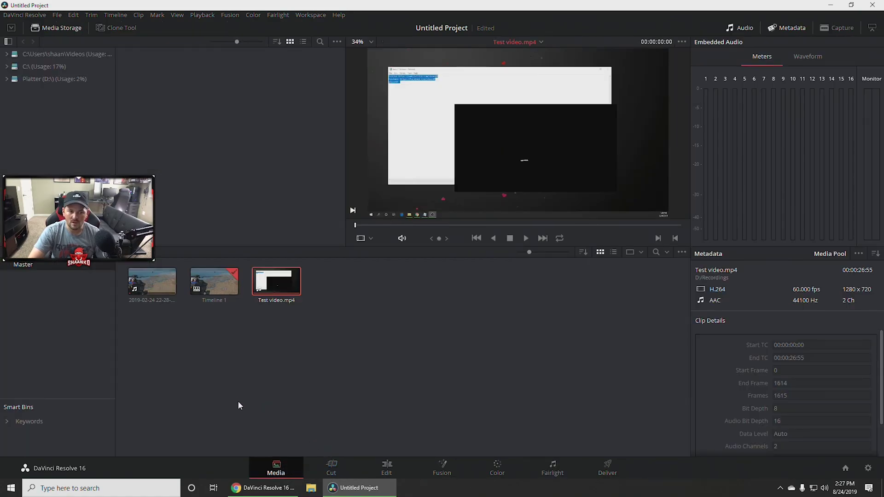
Check the Project Manager from the Cut page, then move to the Deliver page.
click(12, 29)
click(12, 29)
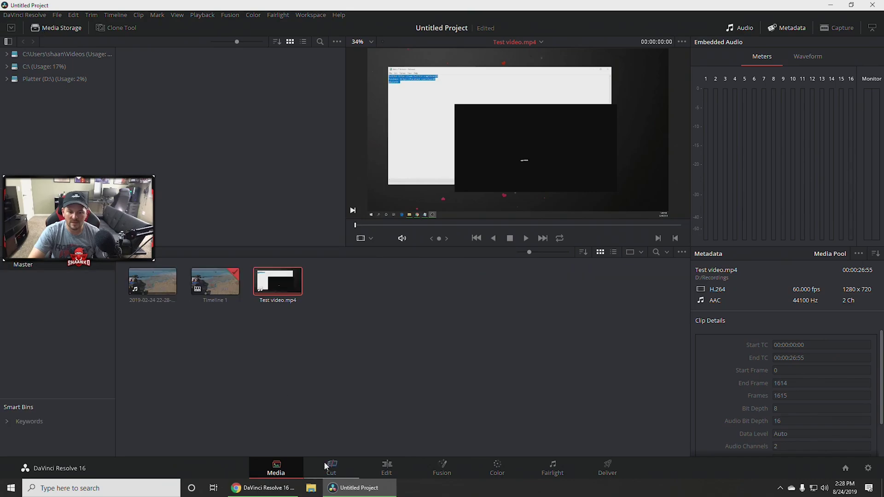
click(325, 466)
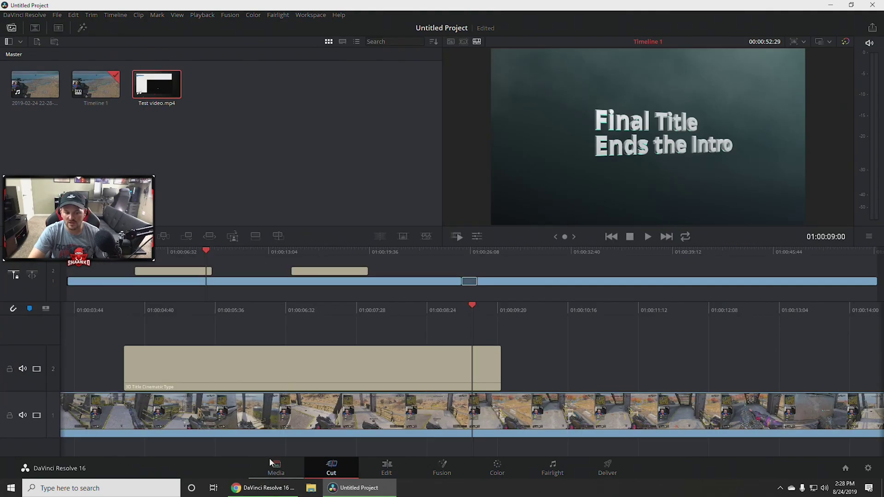
click(846, 469)
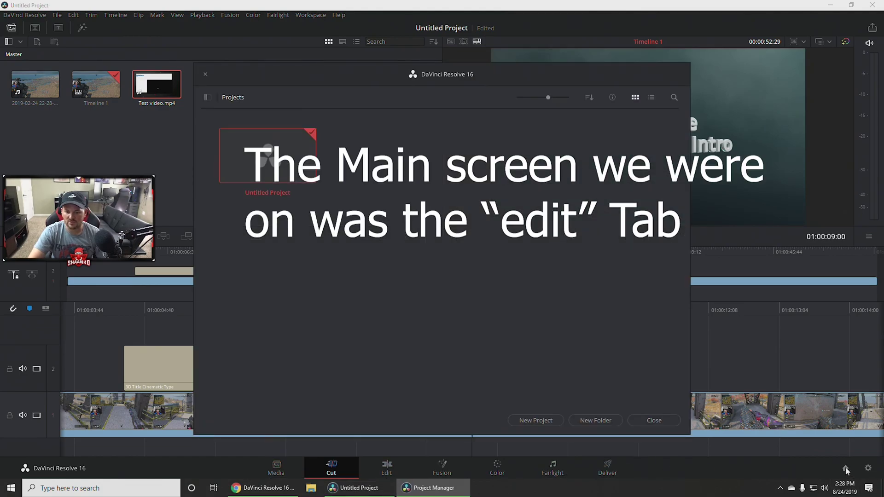
click(632, 420)
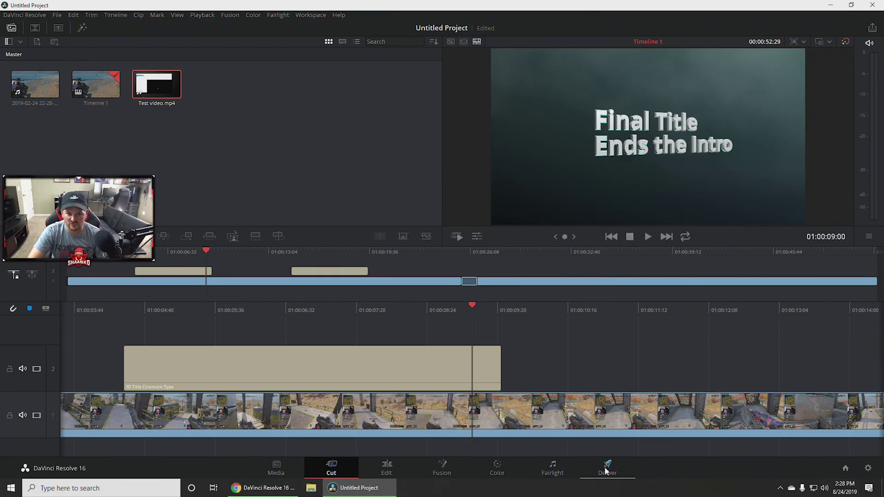
click(606, 471)
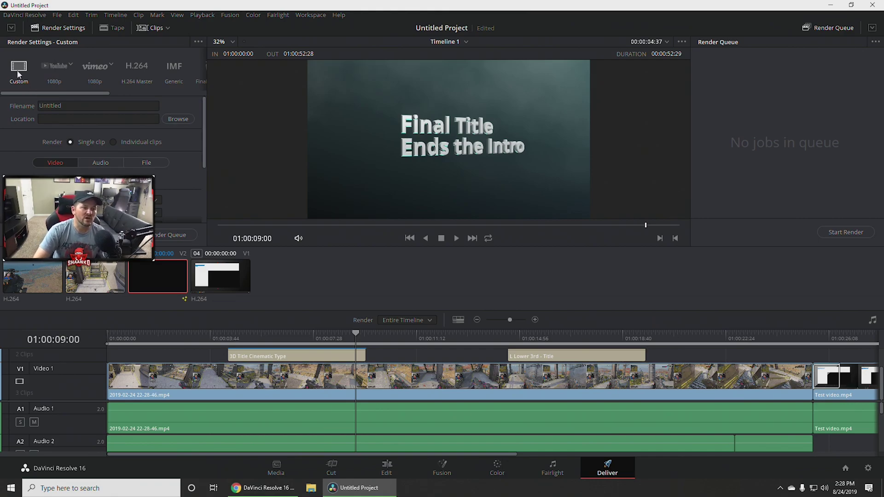
Apply the YouTube 1080p render preset.
click(67, 68)
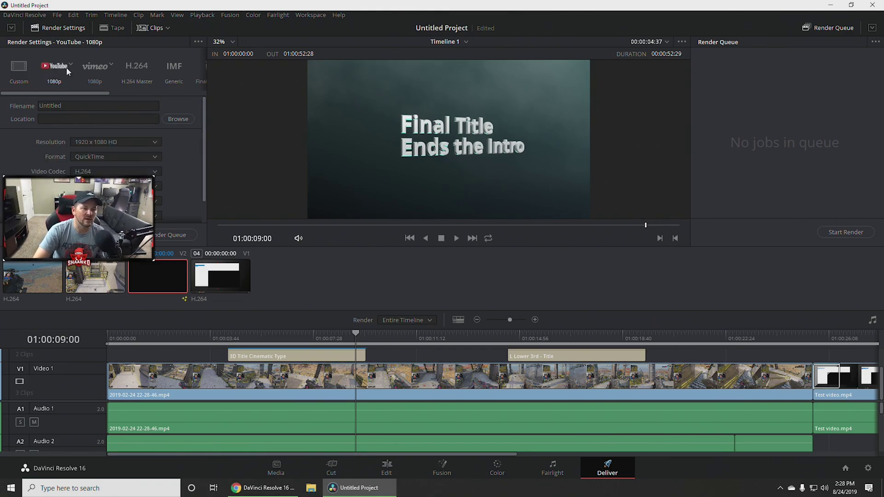
scroll(165, 122, down, 2)
scroll(176, 135, up, 2)
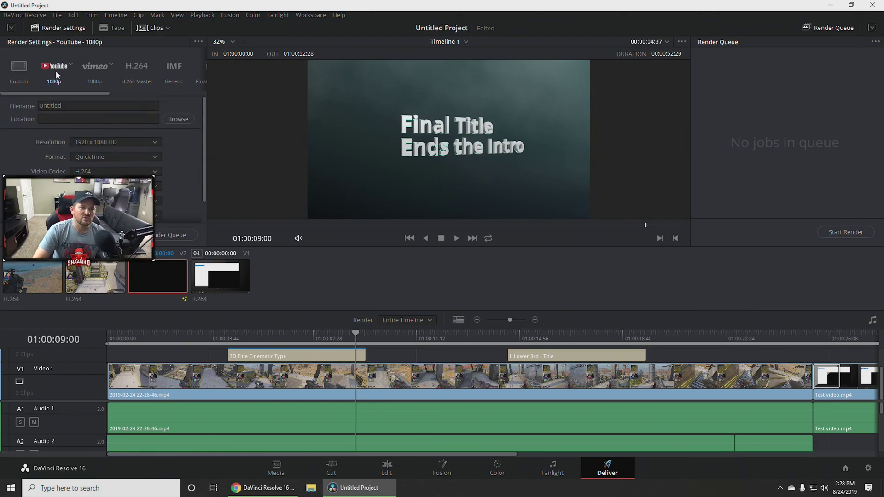
Rename the output file to 'Blackout montage' and browse for a render location.
drag(64, 106, 12, 95)
text(Blackout )
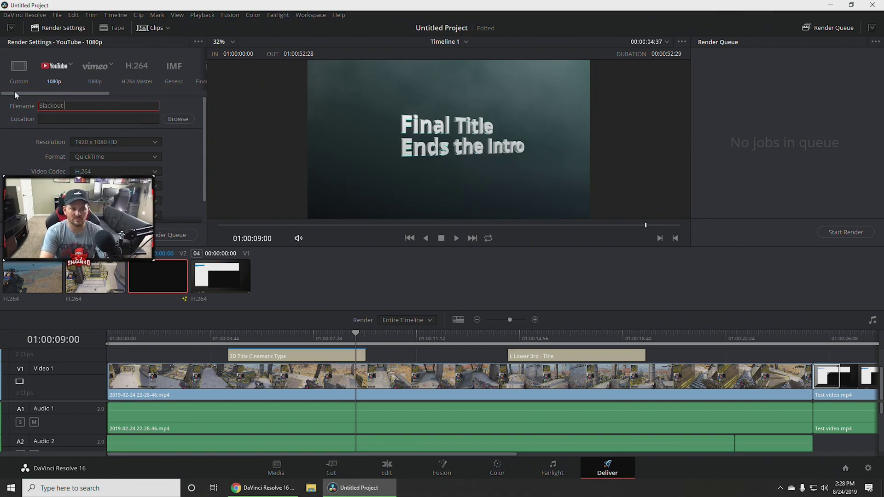
text(montage)
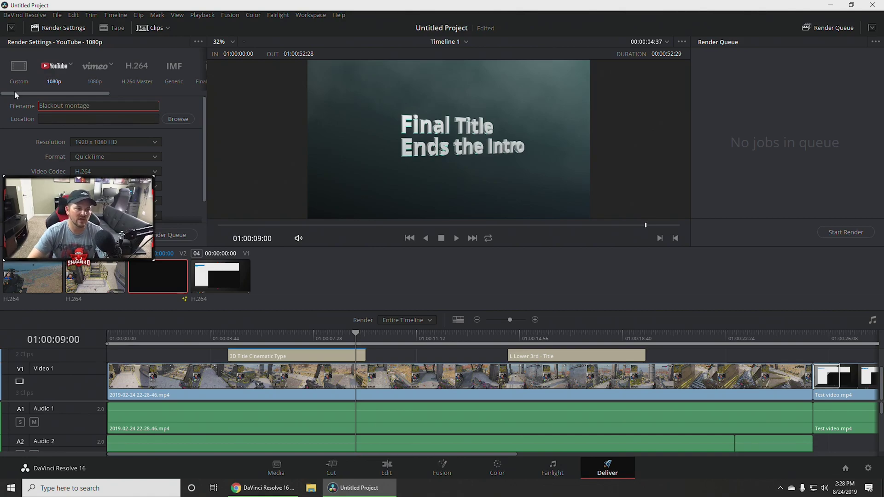
click(44, 118)
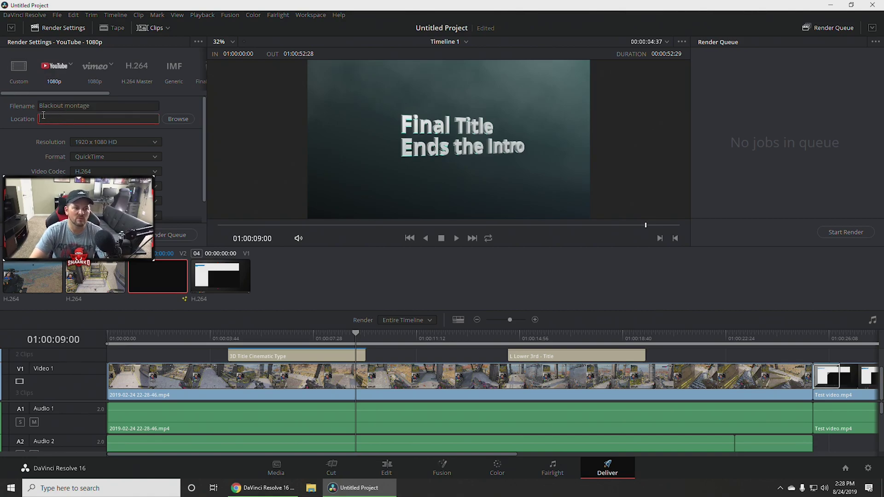
click(171, 121)
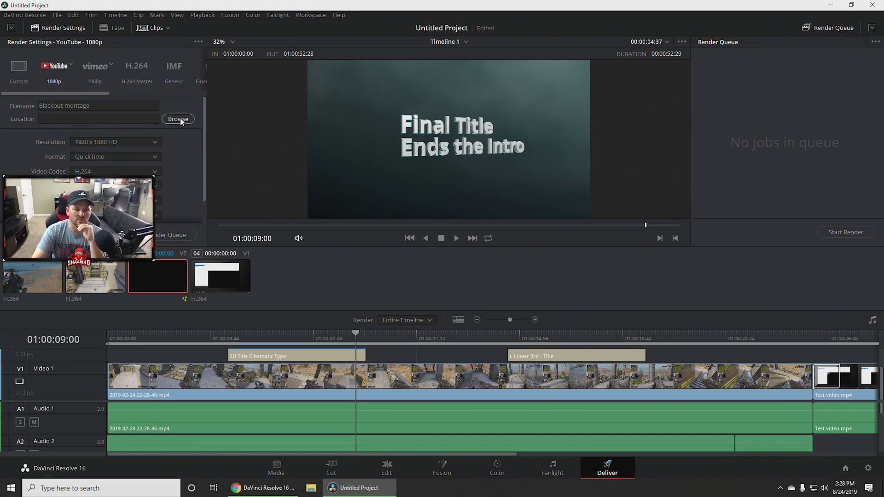
click(180, 120)
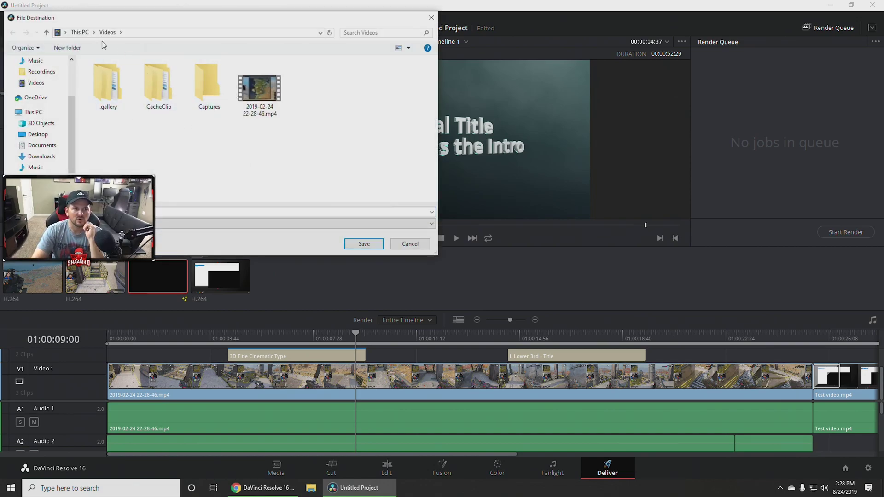
Create a 'Video Exports' folder on drive D: and save it as the render location.
click(38, 114)
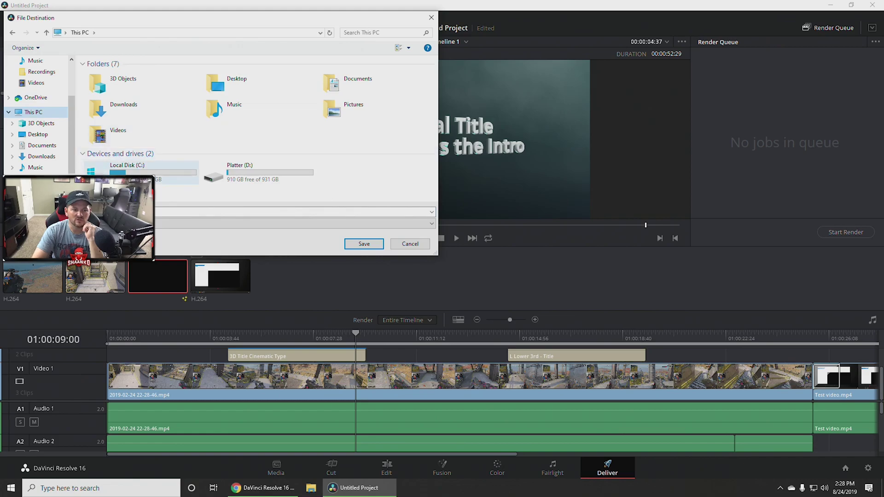
double_click(248, 180)
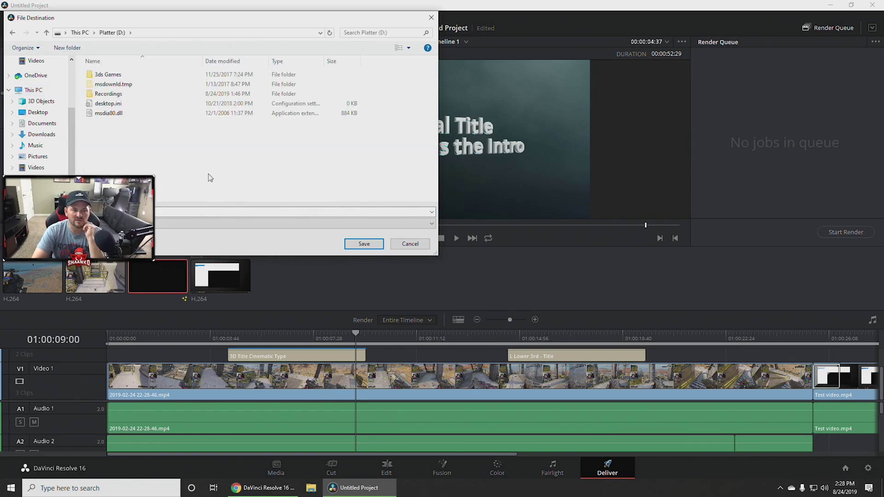
right_click(203, 168)
mouse_move(232, 269)
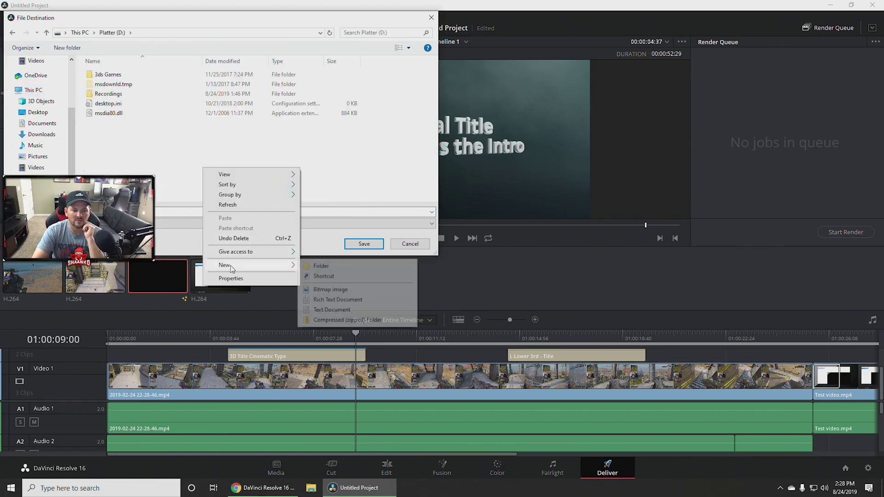
click(318, 265)
text(Video)
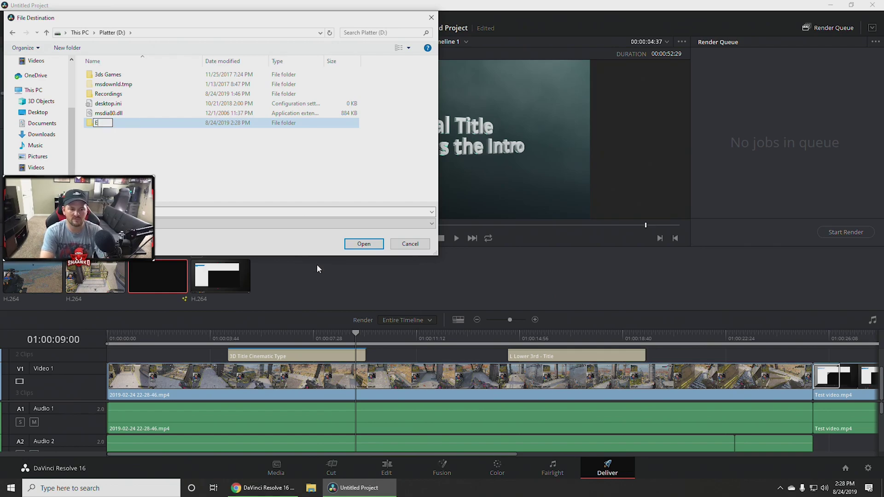
text( Exports)
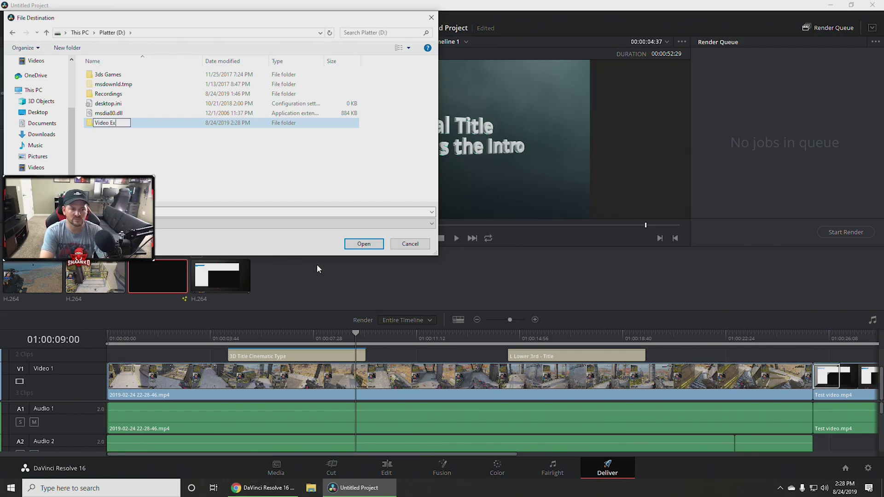
key(Return)
key(Return)
click(359, 244)
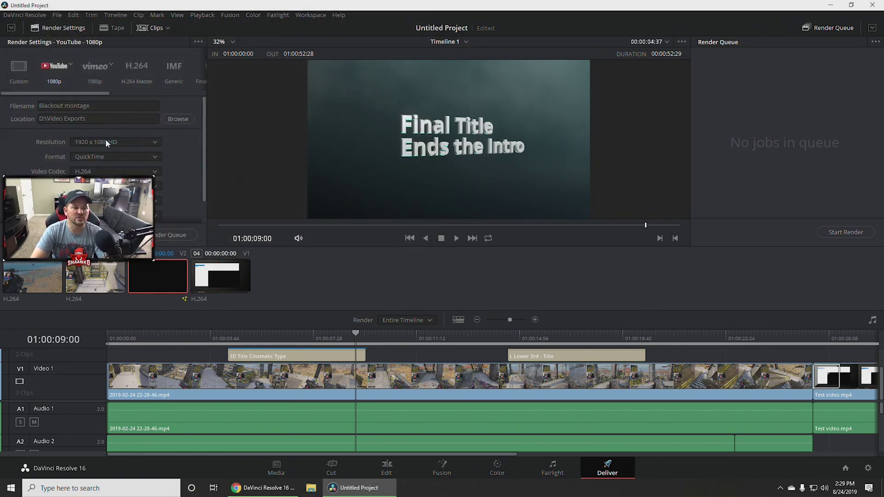
Keep 1920 x 1080 HD resolution, set the format to MP4 and keep audio on Main 1 (Stereo).
click(97, 144)
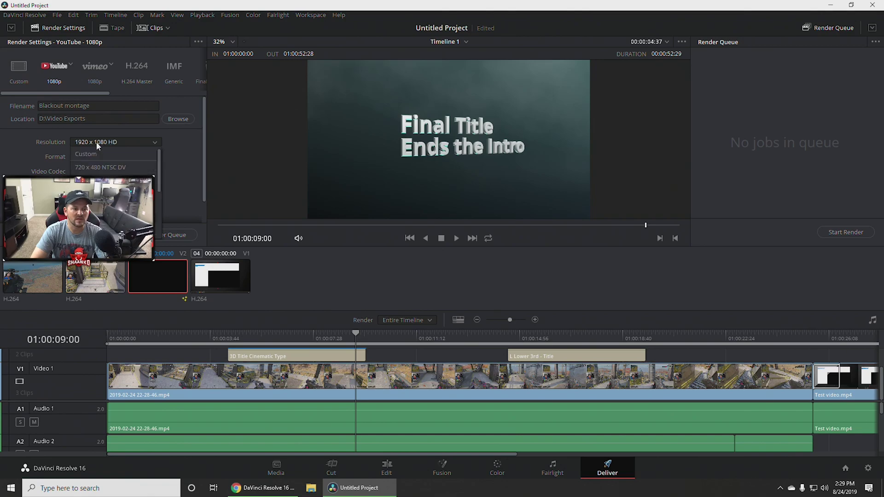
click(132, 143)
click(141, 154)
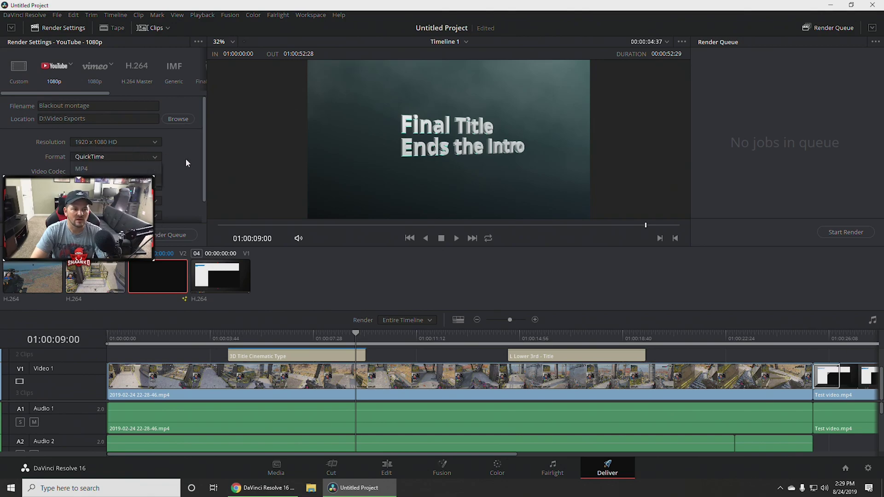
click(103, 169)
scroll(179, 167, down, 1)
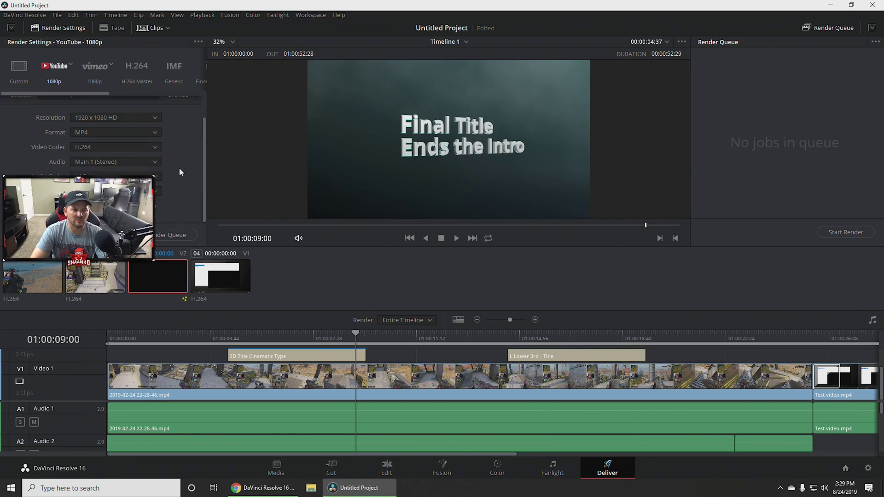
click(145, 162)
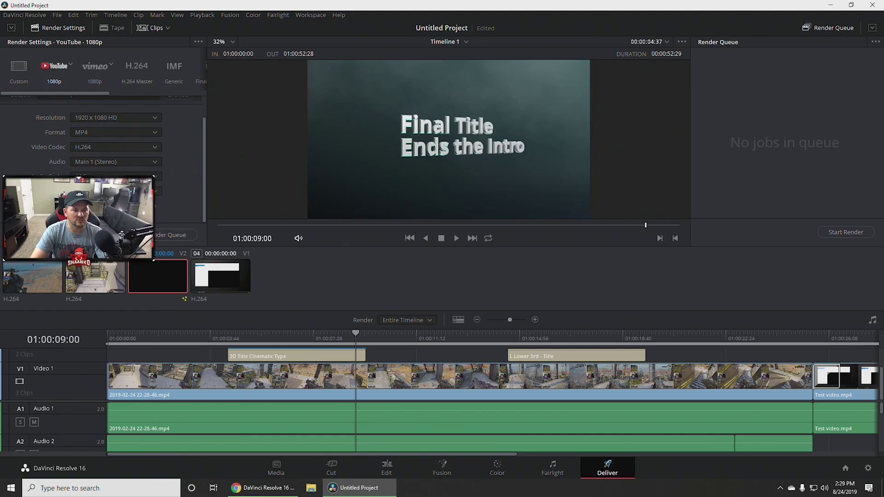
Enable direct upload to YouTube and add the render to the queue as Job 1.
click(74, 206)
scroll(101, 138, down, 3)
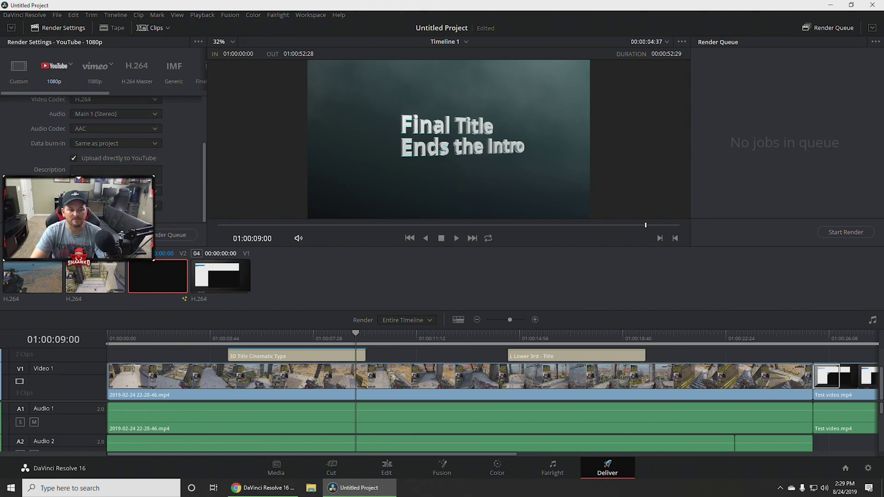
scroll(92, 184, up, 5)
scroll(92, 184, down, 5)
scroll(176, 189, up, 5)
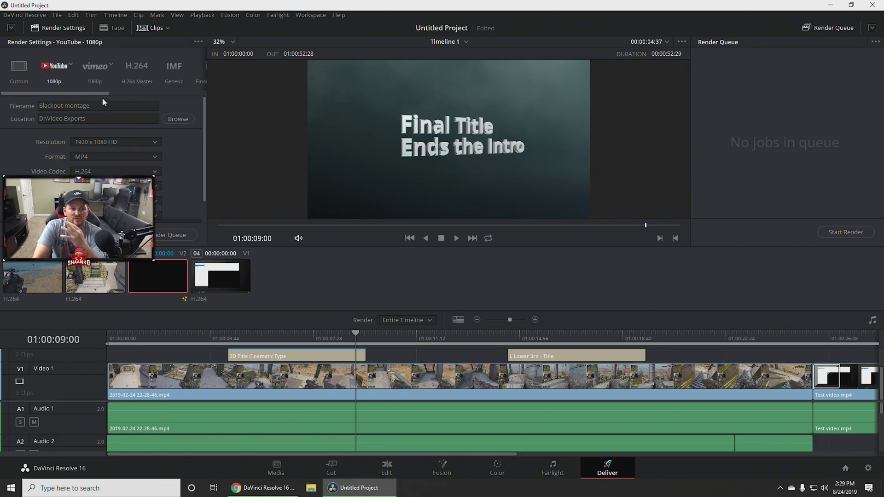
drag(103, 92, 67, 87)
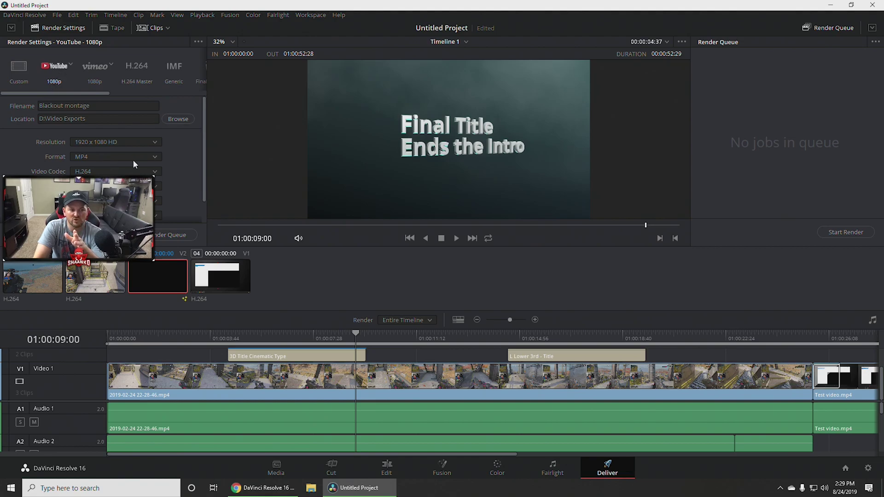
scroll(179, 164, down, 2)
click(159, 236)
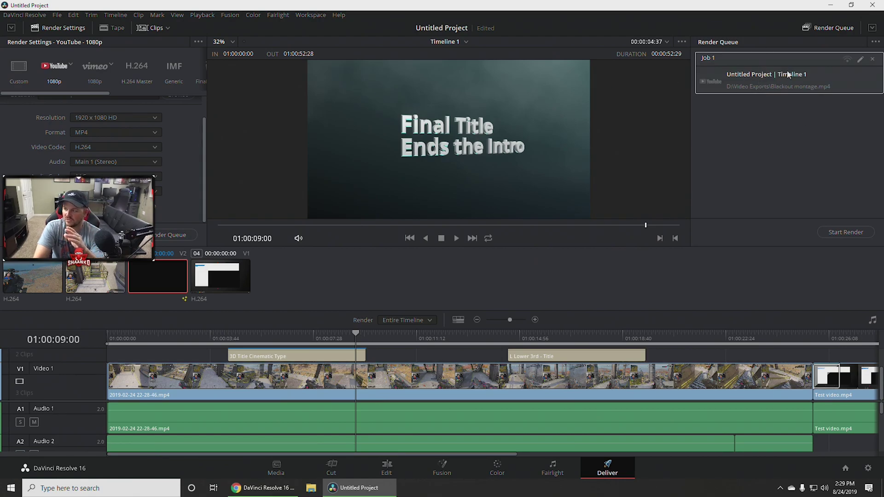
Render Job 1 to Blackout montage.mp4 in D:\Video Exports.
click(844, 232)
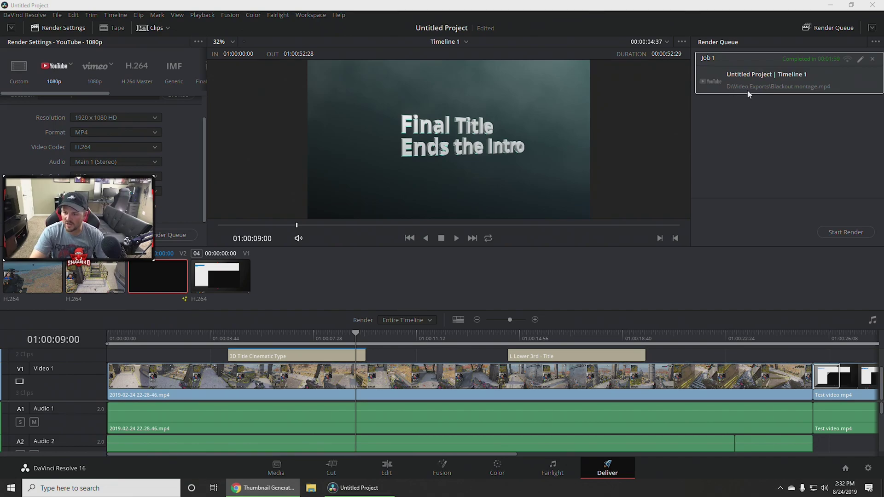
Open Blackout montage.mp4 from its file location and scrub through the titles and gameplay to check it.
right_click(810, 82)
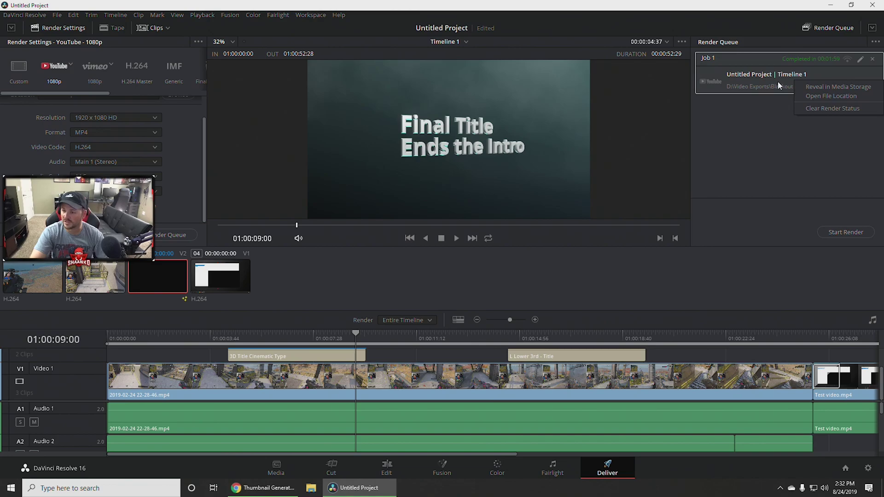
click(815, 96)
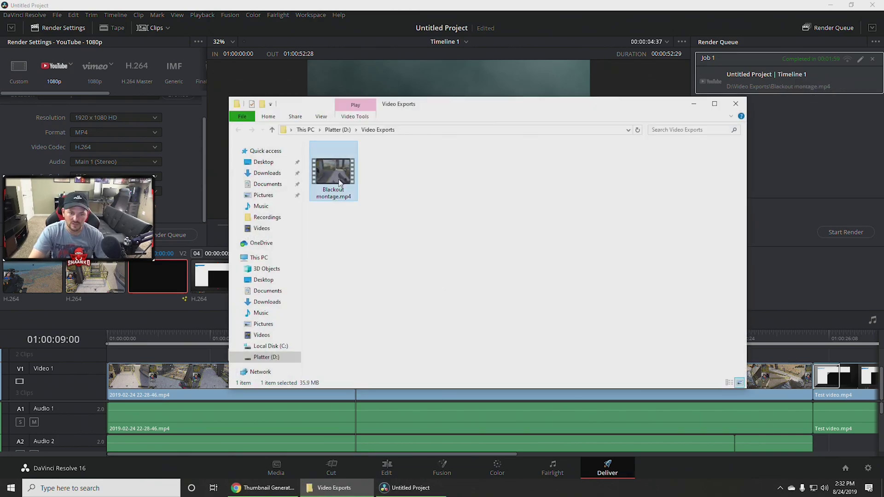
double_click(332, 174)
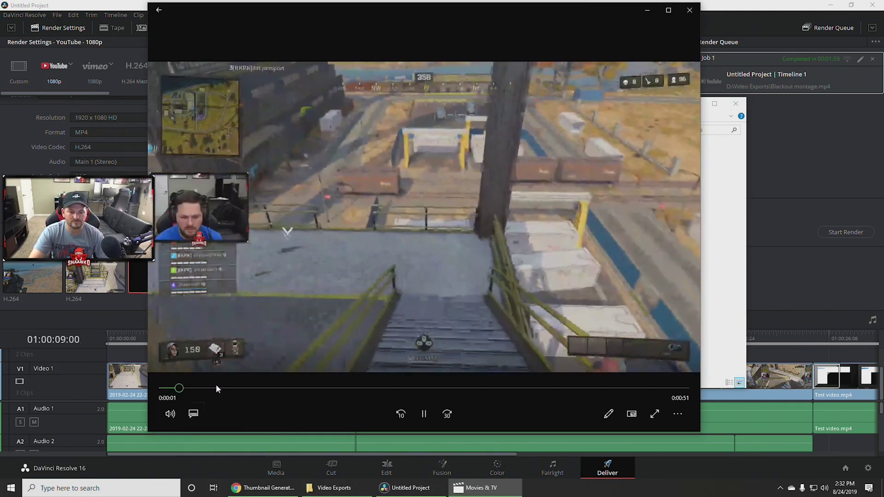
mouse_move(204, 388)
mouse_down()
mouse_move(248, 390)
mouse_move(213, 389)
mouse_up()
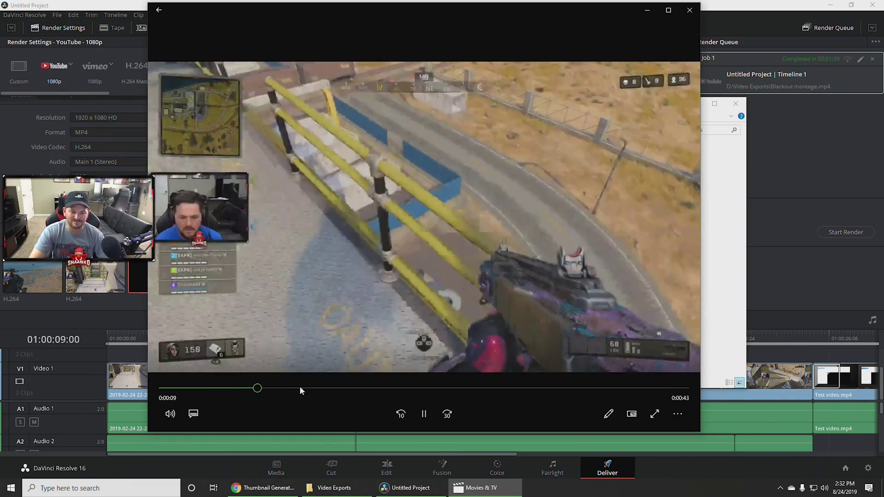
click(304, 388)
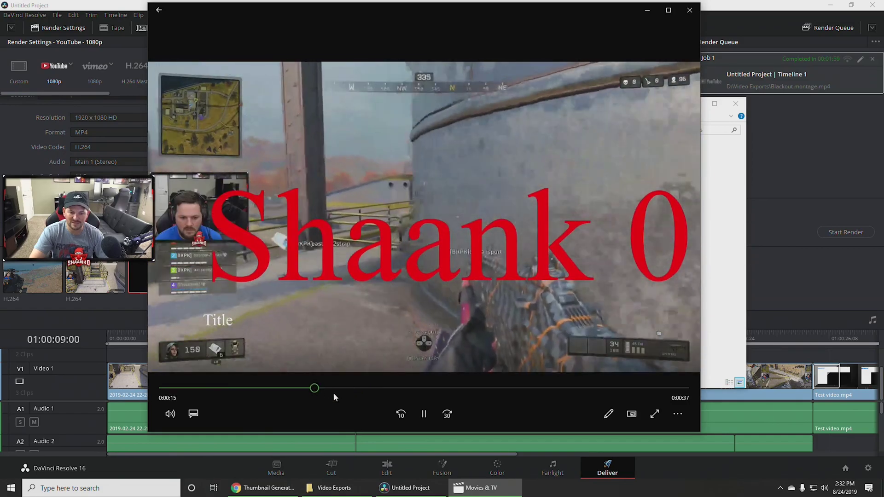
click(472, 388)
click(540, 388)
click(602, 388)
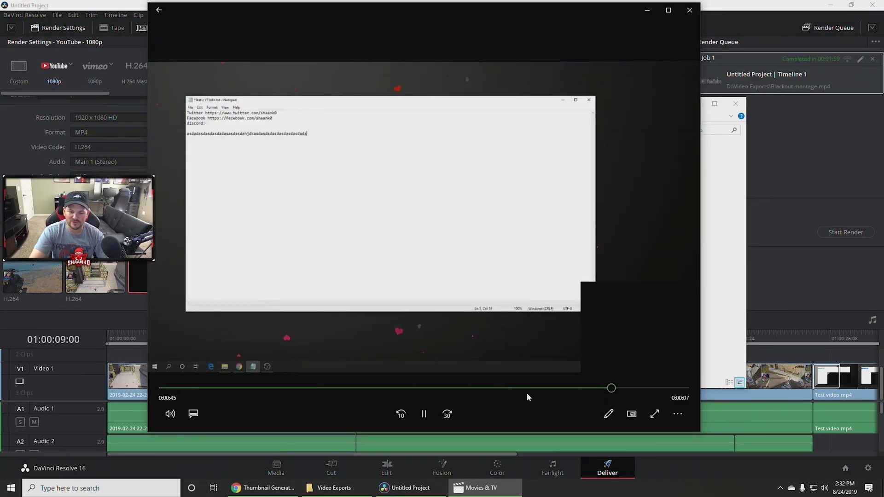
click(529, 388)
click(435, 388)
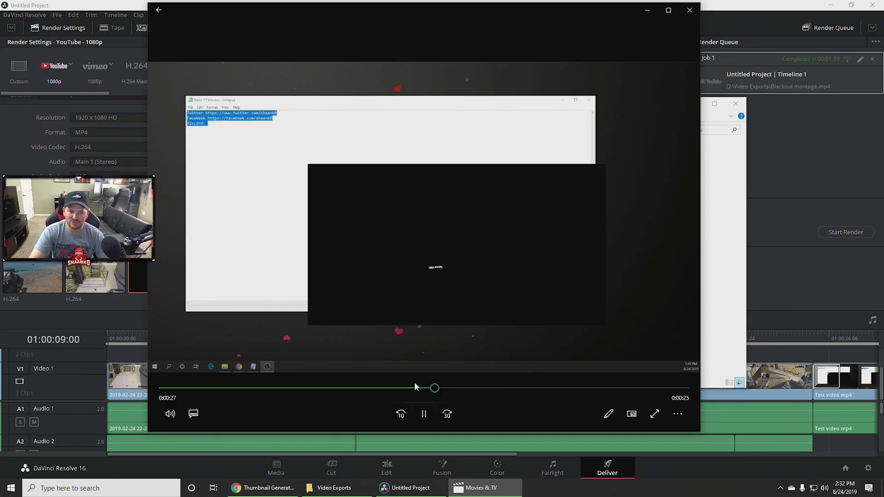
Close the player, reposition the Video Exports window, and launch a new Chrome window.
click(686, 13)
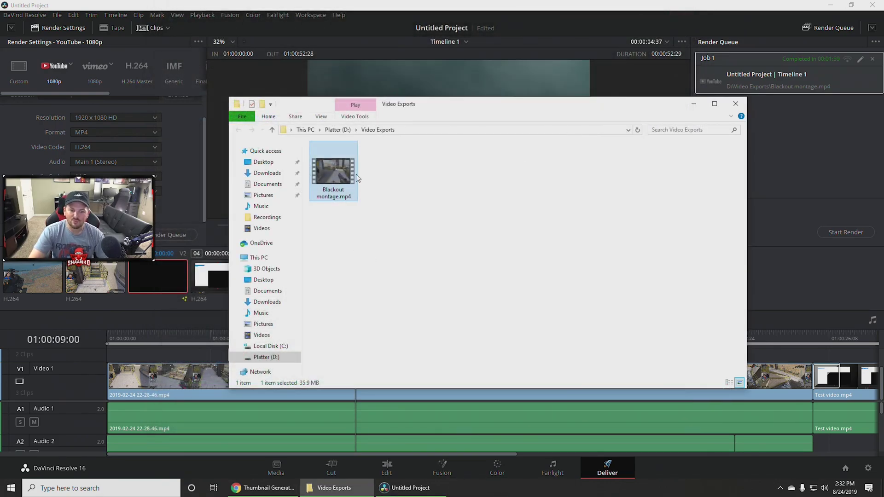
drag(462, 112, 516, 119)
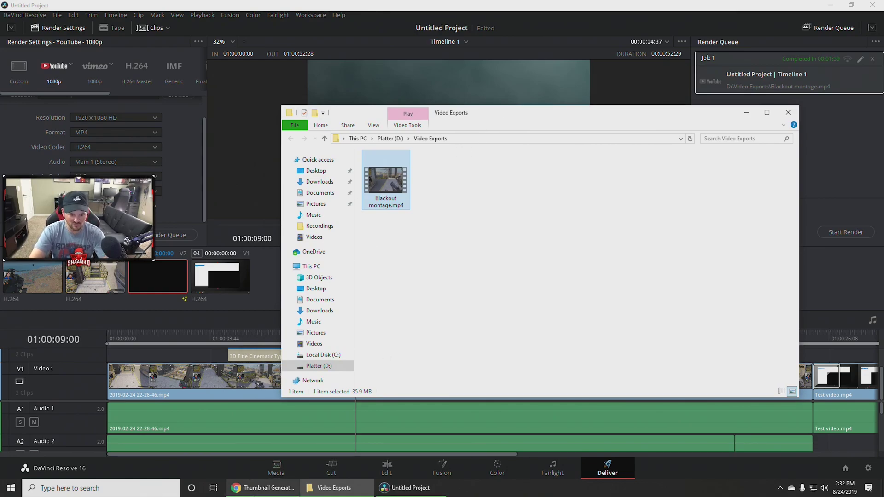
middle_click(284, 492)
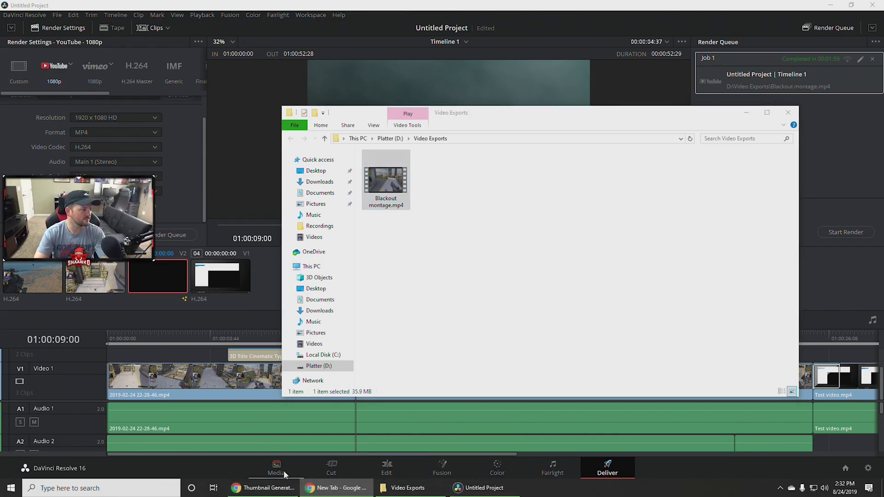
Maximise Chrome, sign in to YouTube with the account e-mail and password, and go to Upload video.
drag(575, 73, 517, 33)
double_click(518, 32)
click(832, 65)
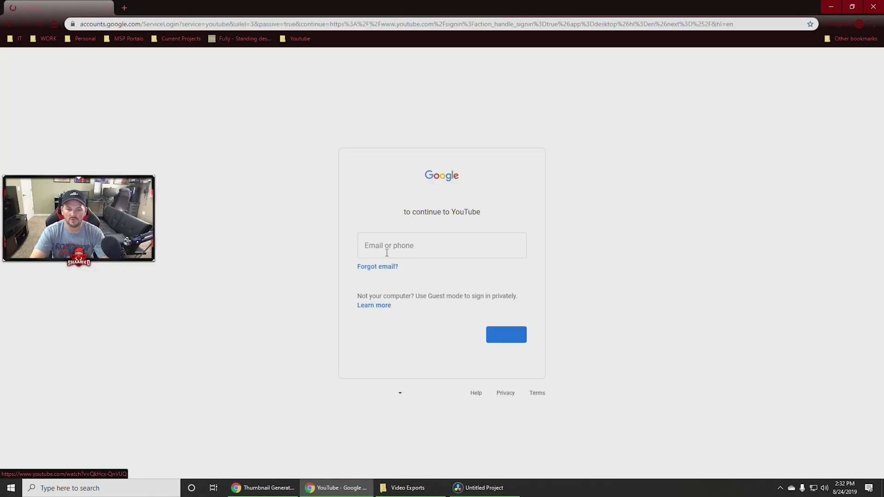
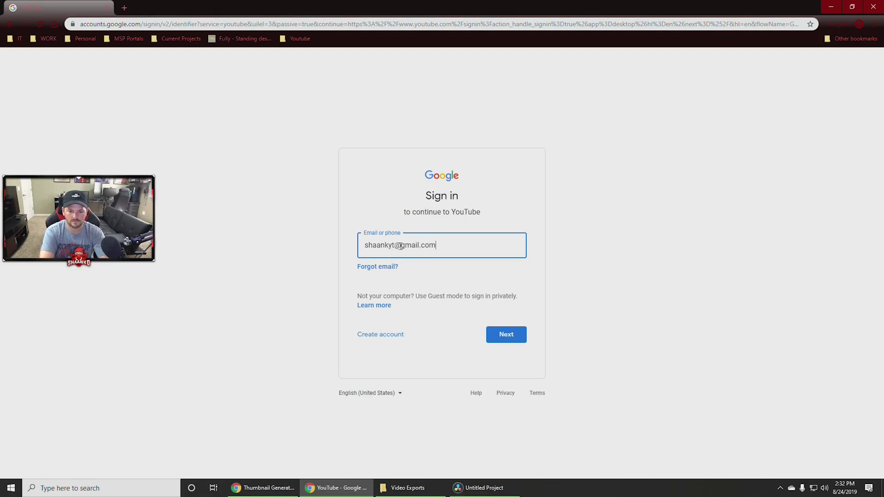
key(Return)
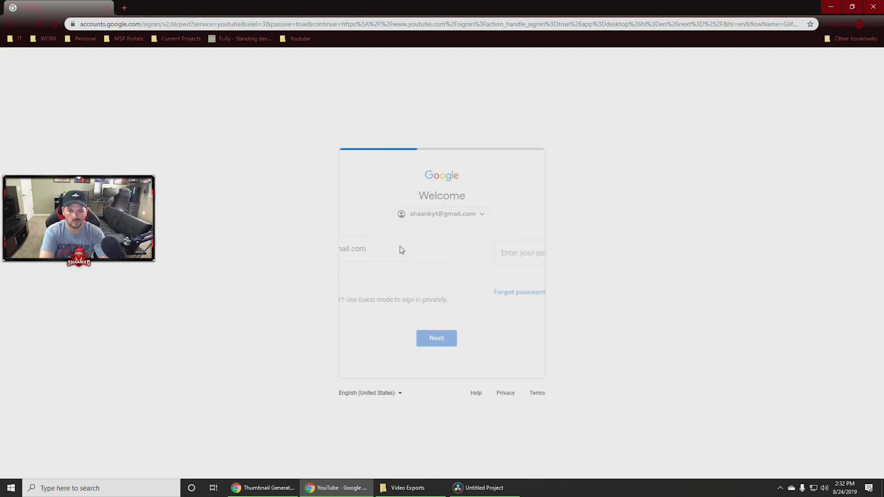
text(••••••••)
key(Return)
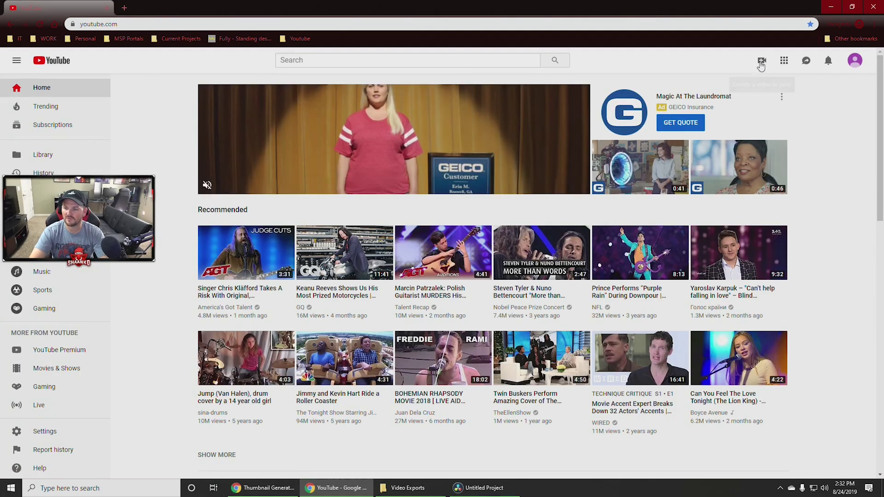
click(762, 65)
click(794, 82)
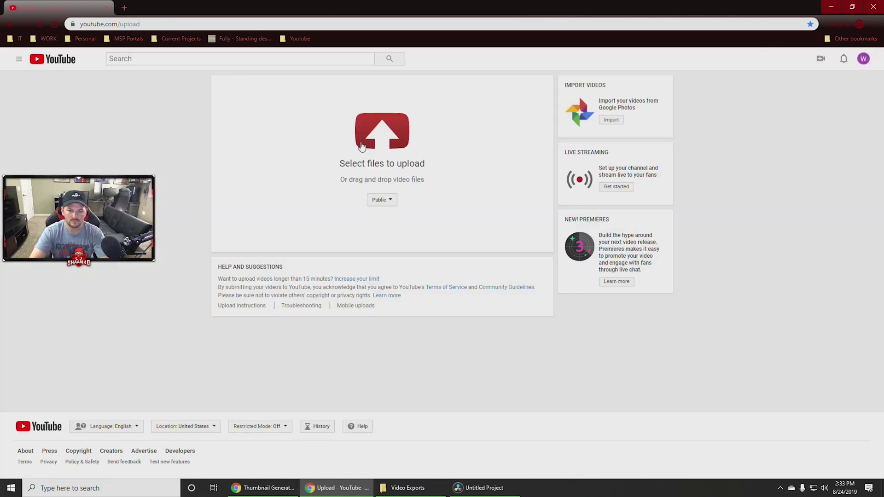
Select Blackout montage.mp4 from Platter (D:) > Video Exports for upload.
click(361, 146)
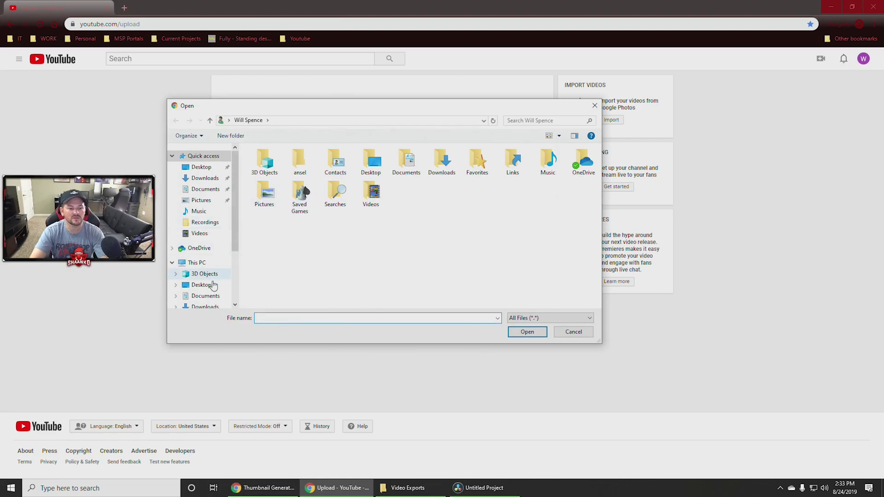
scroll(202, 288, down, 3)
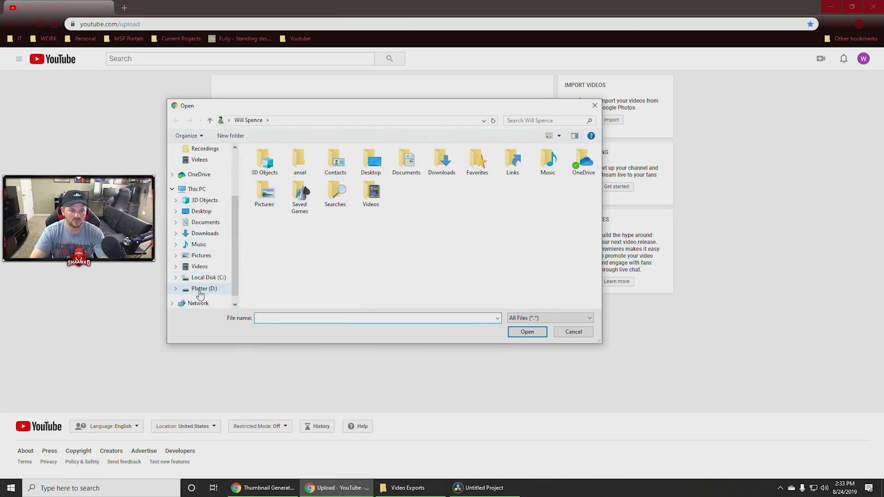
click(204, 290)
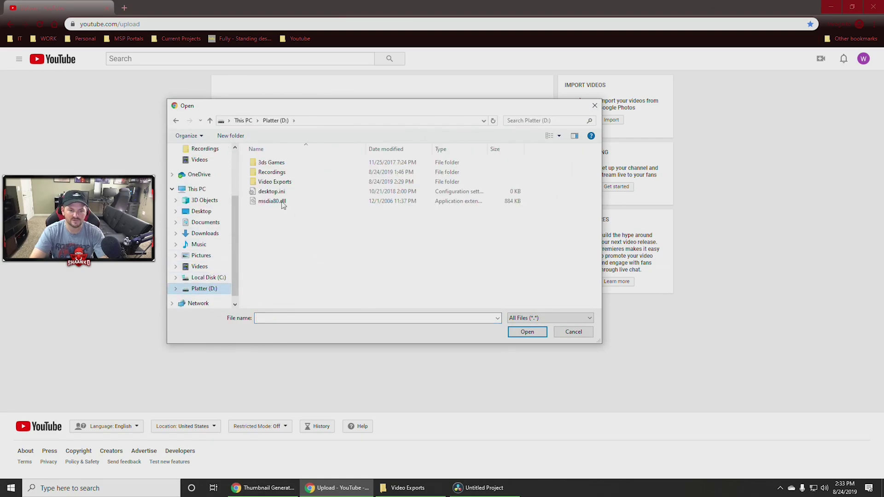
double_click(269, 182)
double_click(274, 177)
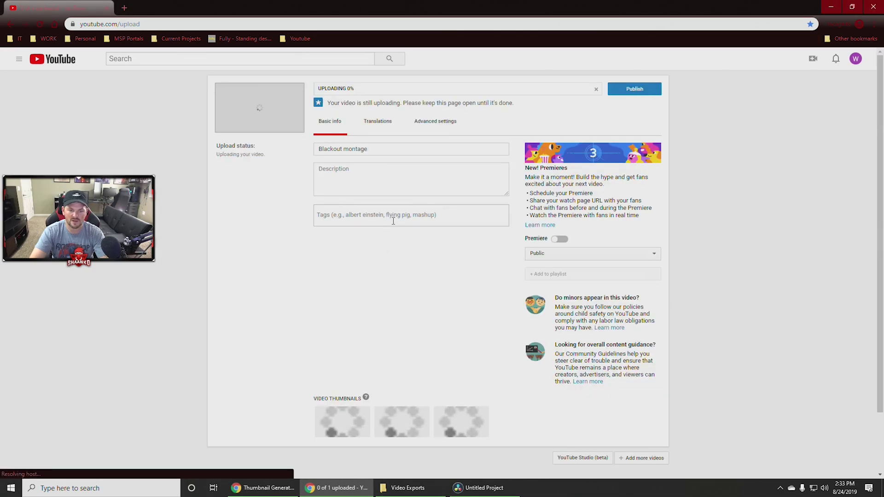